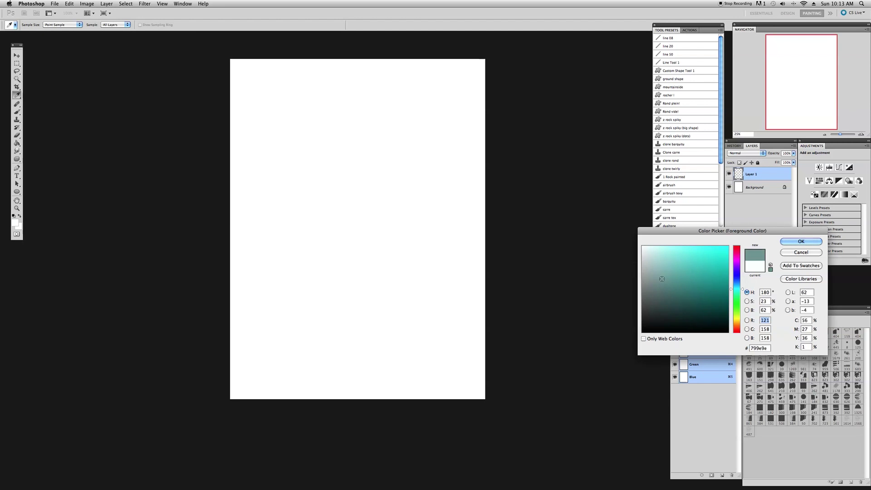
Fill Layer 1 with a muted blue-grey foreground color (#768799) in Normal mode at 100% opacity
drag(743, 290, 743, 284)
click(800, 241)
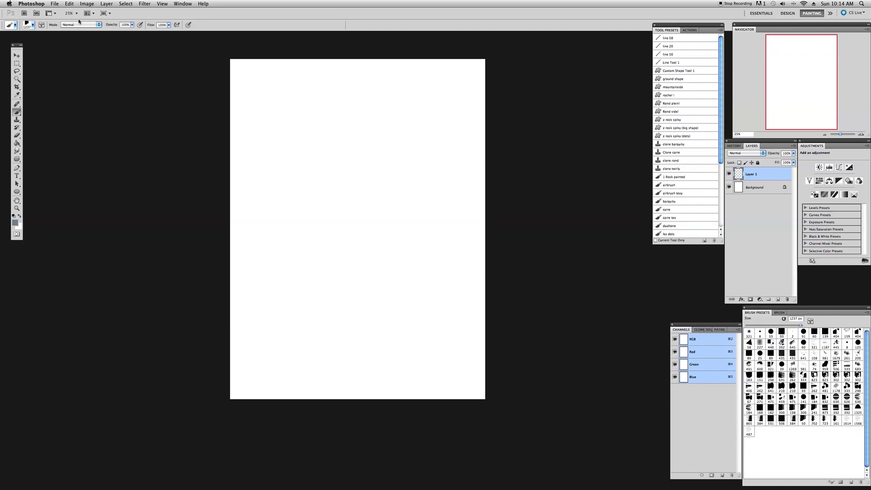
click(69, 4)
click(80, 115)
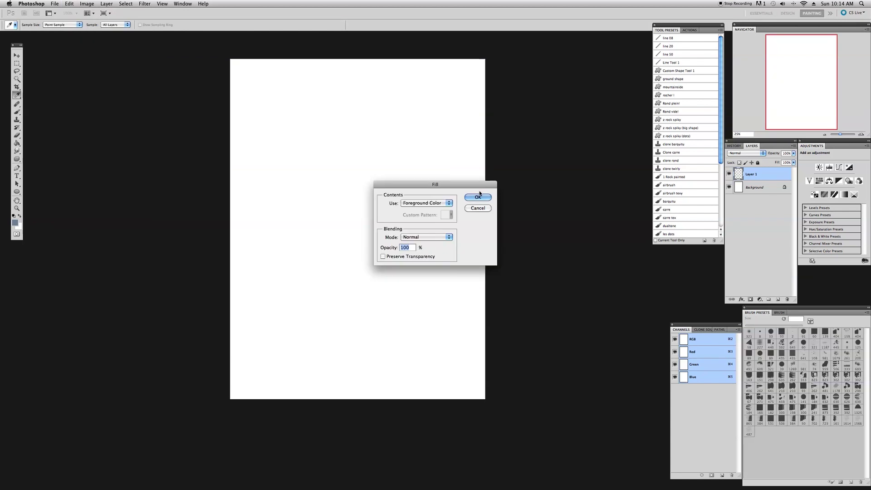
click(484, 200)
Add a new layer above the blue-grey fill and set the foreground color to a dark slate blue
key(super+shift+n)
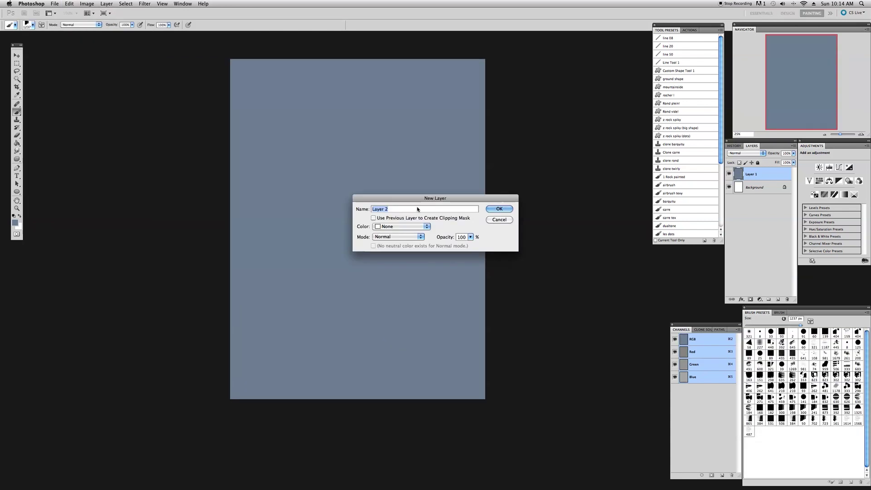
key(Return)
drag(328, 267, 314, 259)
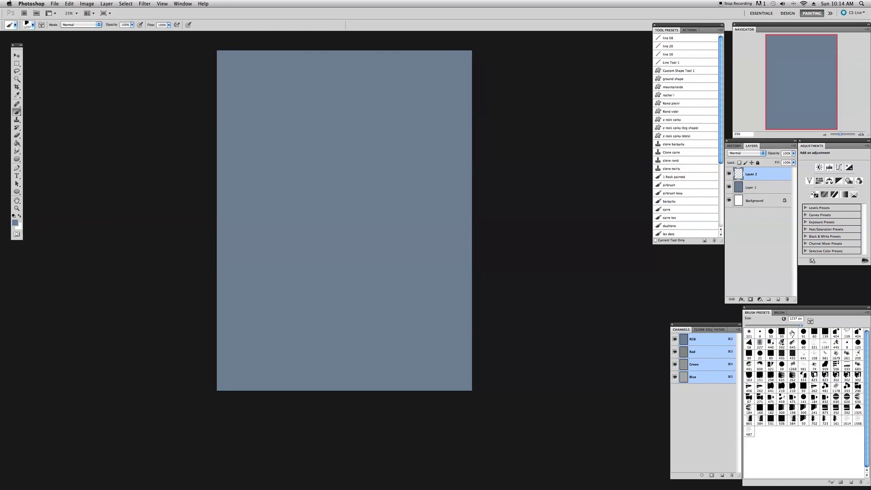
click(15, 223)
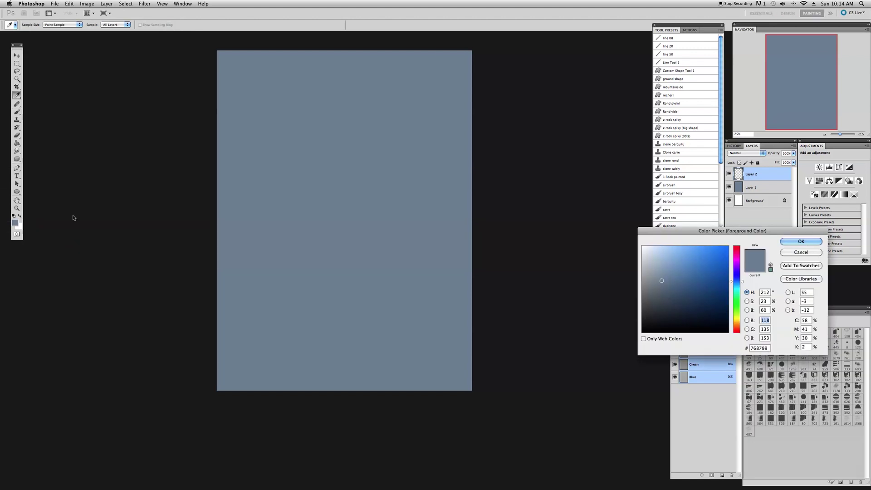
click(670, 301)
click(800, 241)
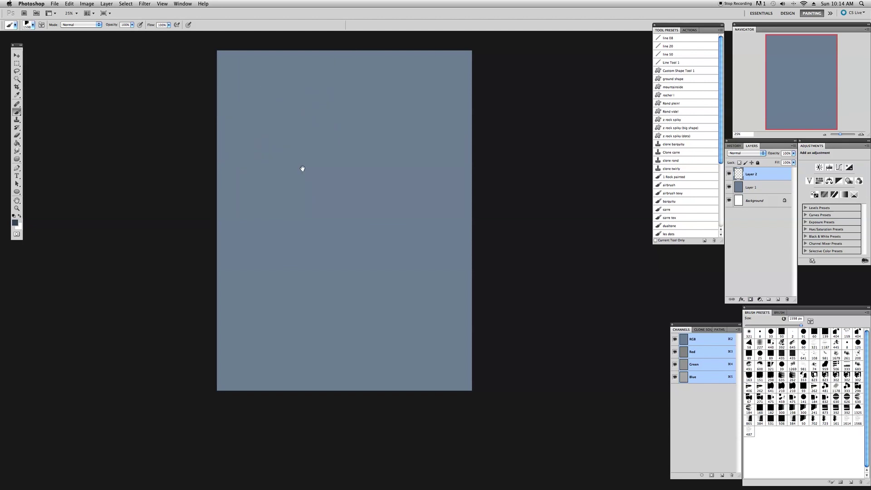
Block in a large dark diagonal silhouette across the middle and lower canvas with broad textured brush strokes
drag(302, 168, 301, 163)
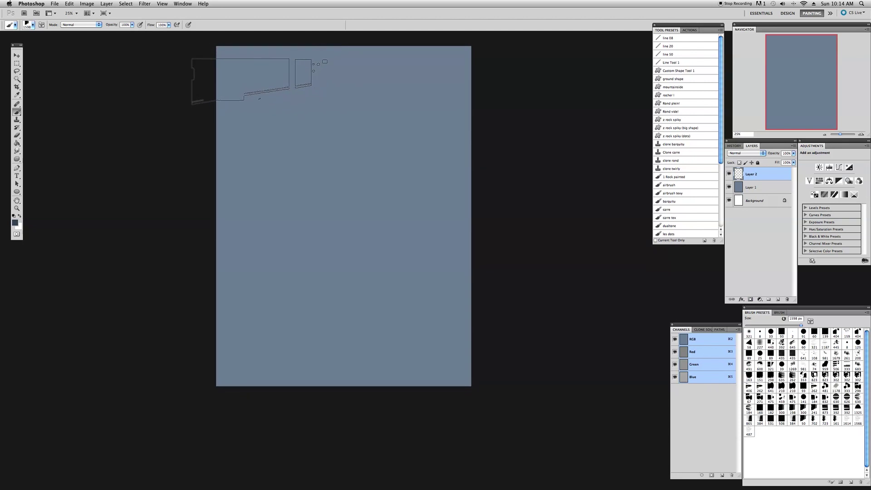
mouse_move(245, 150)
mouse_down()
mouse_move(328, 136)
mouse_move(272, 151)
mouse_move(271, 133)
mouse_move(321, 130)
mouse_move(292, 141)
mouse_move(411, 180)
mouse_move(603, 200)
mouse_up()
mouse_move(304, 186)
mouse_down()
mouse_move(287, 196)
mouse_move(301, 210)
mouse_move(561, 357)
mouse_up()
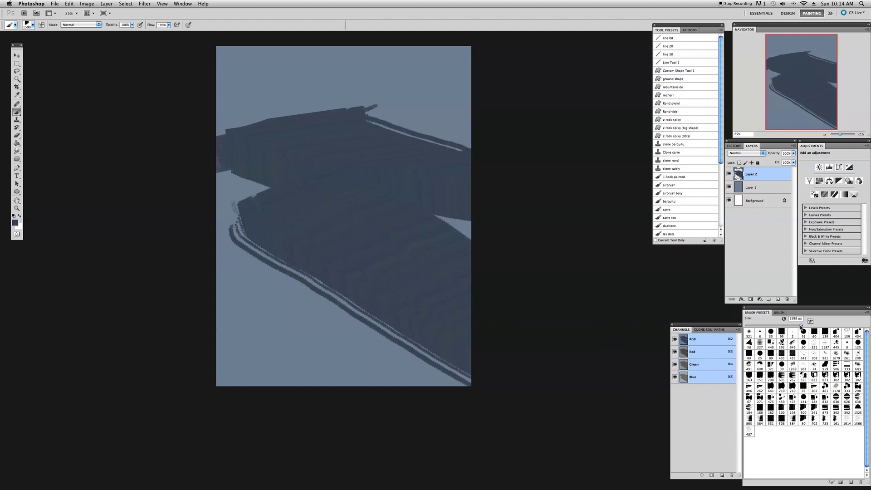
Reduce the brush to 404 px and add small dark shapes at the silhouette's left notch and beneath its lower edge
drag(801, 325, 795, 325)
drag(450, 212, 515, 224)
drag(348, 196, 341, 197)
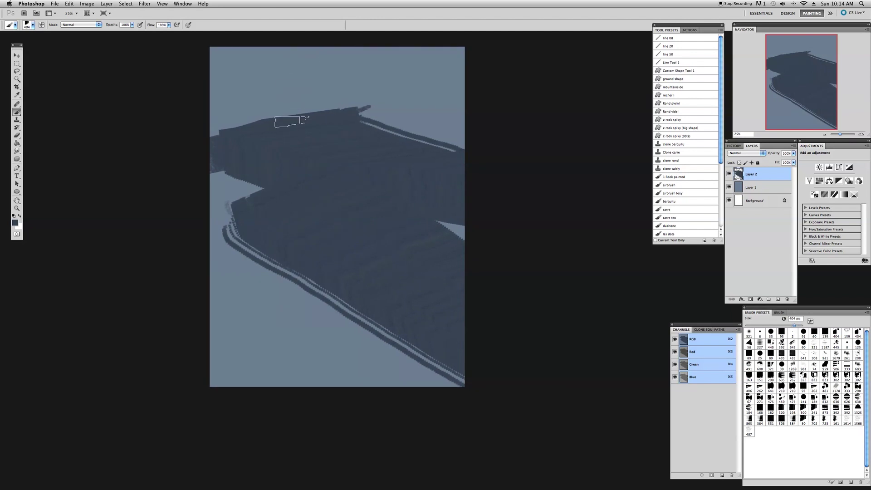
drag(357, 117, 517, 173)
key(super+z)
drag(233, 170, 249, 187)
mouse_move(270, 270)
mouse_down()
mouse_move(309, 358)
mouse_move(358, 404)
mouse_up()
key(super+z)
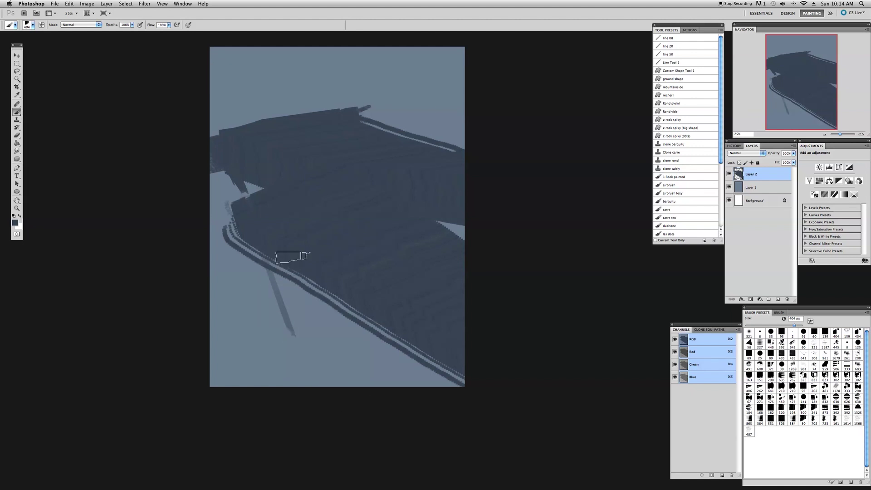
Flip the canvas horizontally and build up the silhouette's upper edge with a rounded dark dome
key(super+shift+h)
drag(307, 175, 299, 187)
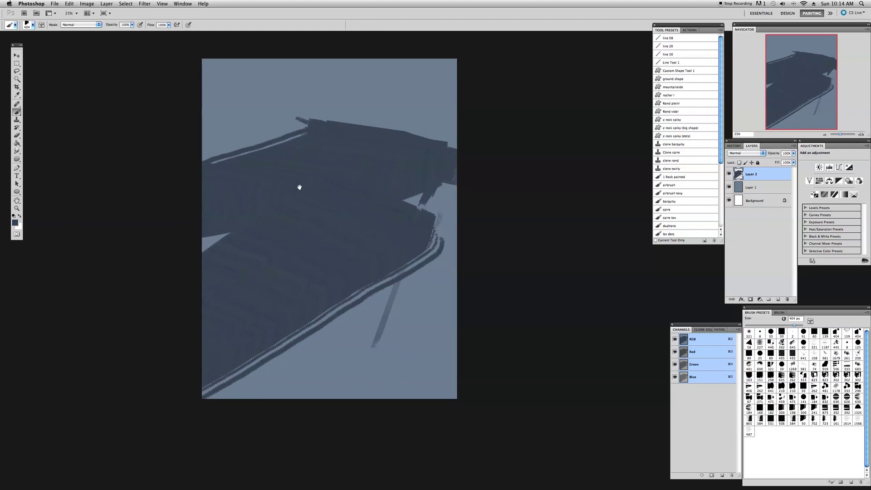
drag(311, 126, 200, 158)
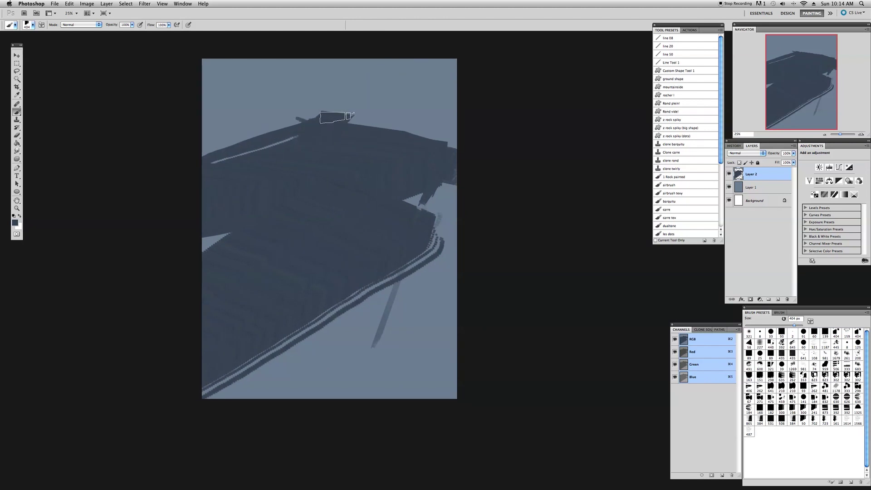
mouse_move(332, 119)
mouse_down()
mouse_move(386, 117)
mouse_move(416, 137)
mouse_move(338, 98)
mouse_move(299, 116)
mouse_move(301, 134)
mouse_move(262, 149)
mouse_up()
drag(306, 260, 297, 238)
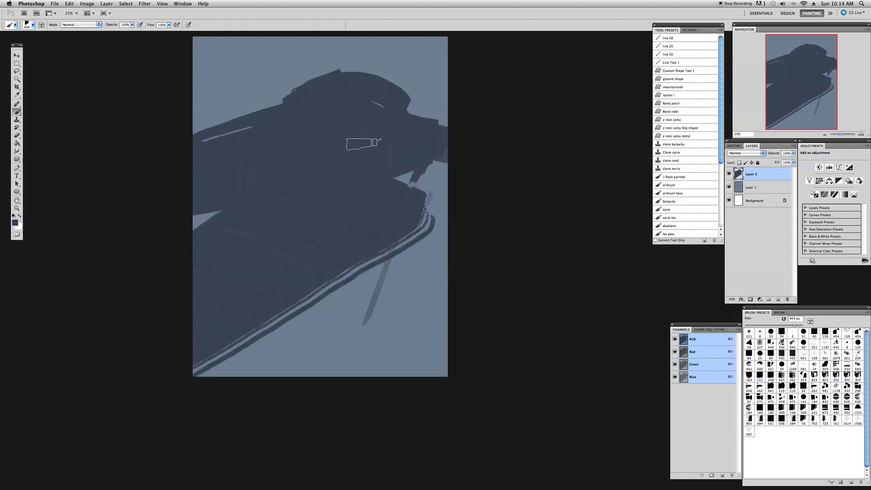
Thicken and reshape the silhouette's underside with dark strokes, covering the stray edge lines toward the lower corner
scroll(385, 191, down, 2)
mouse_move(391, 192)
mouse_down()
mouse_move(403, 210)
mouse_move(389, 245)
mouse_move(333, 248)
mouse_up()
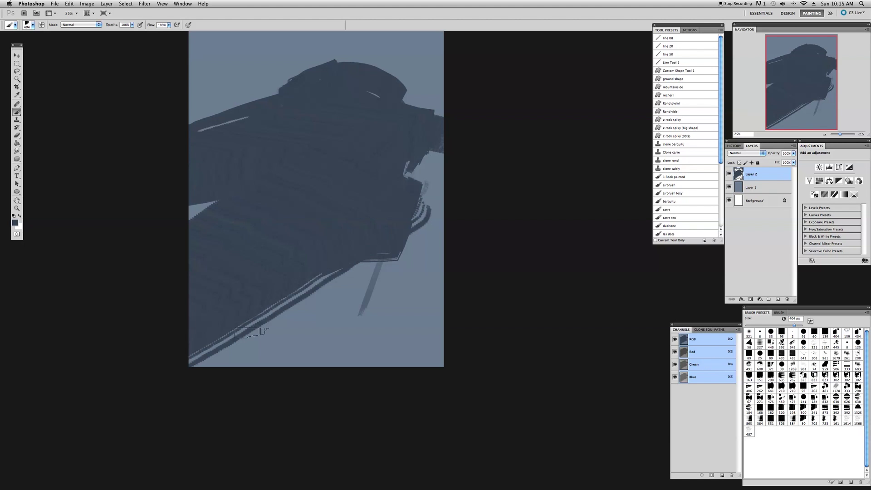
mouse_move(239, 331)
mouse_down()
mouse_move(223, 350)
mouse_move(172, 362)
mouse_move(236, 323)
mouse_up()
drag(251, 164, 241, 182)
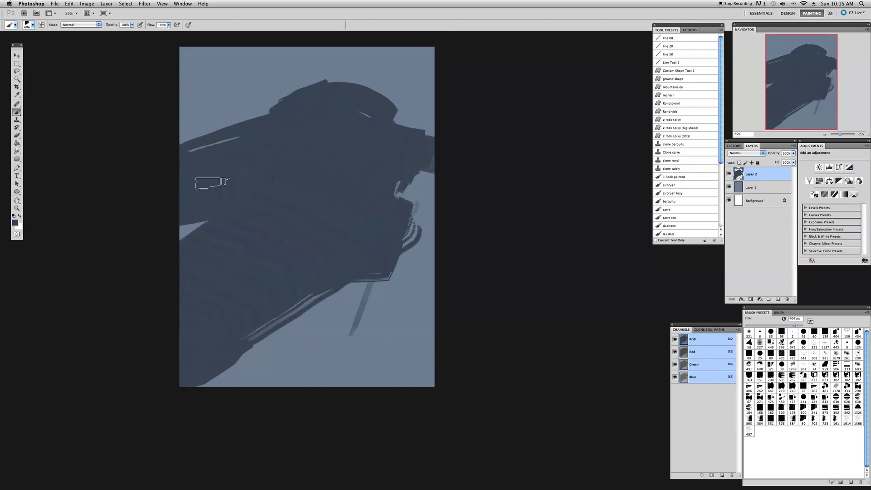
drag(266, 236, 280, 232)
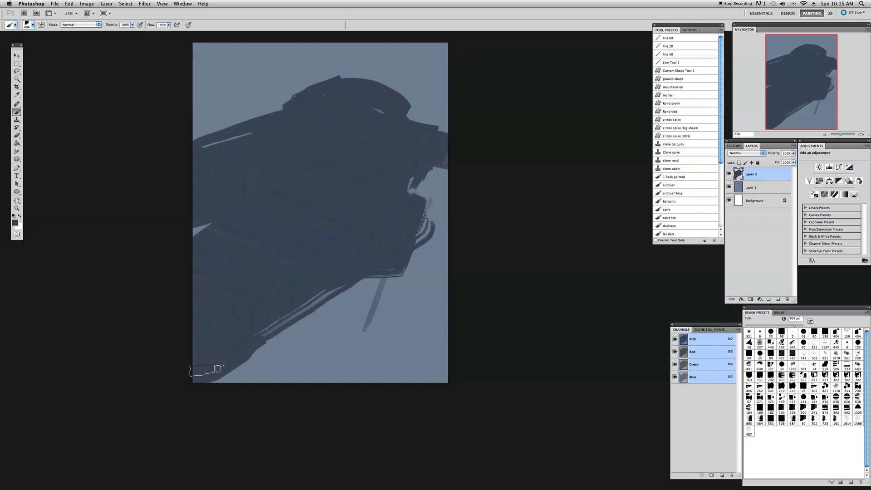
drag(240, 140, 265, 148)
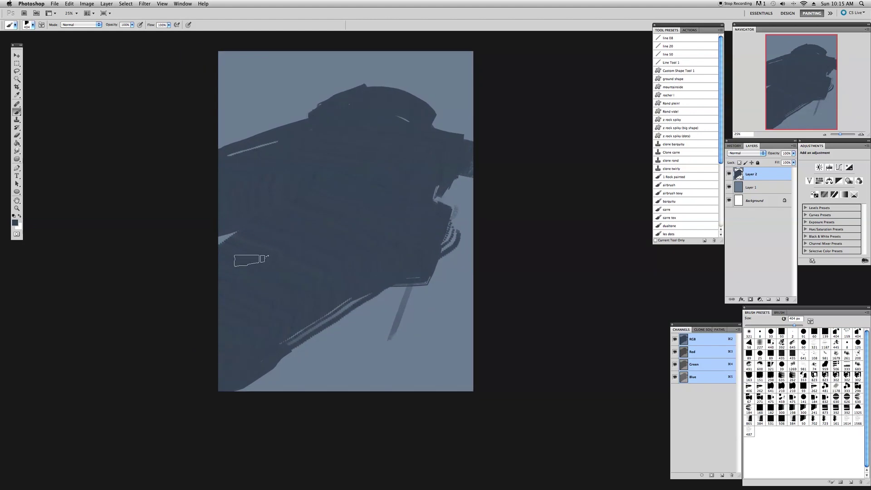
Flip the canvas horizontally and set the brush size to 440 px
key(super+shift+h)
drag(311, 230, 301, 233)
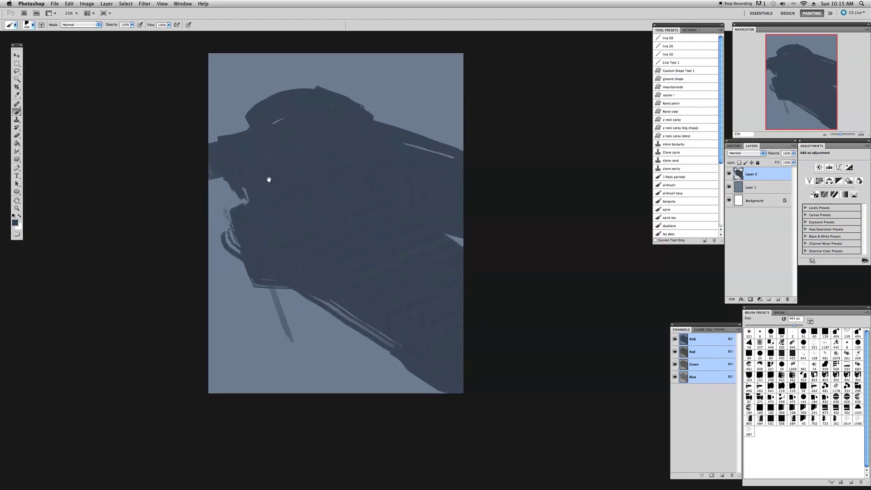
drag(260, 153, 260, 150)
drag(299, 191, 301, 192)
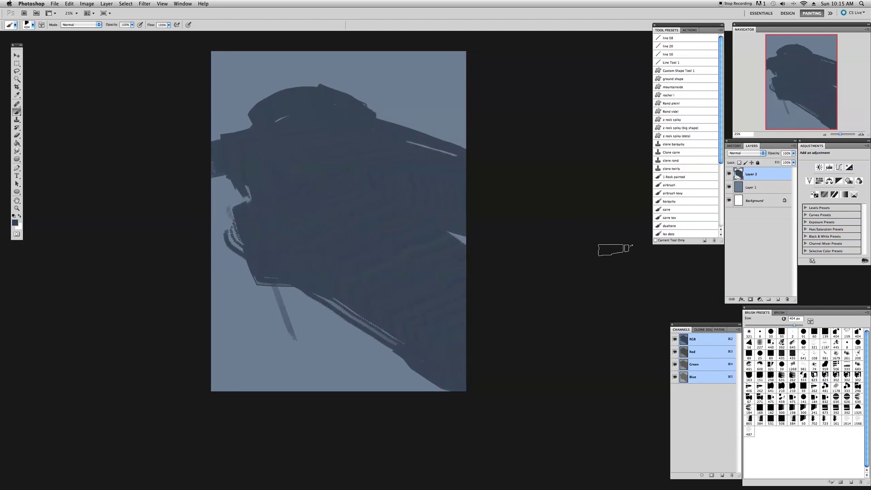
click(784, 319)
drag(288, 210, 290, 209)
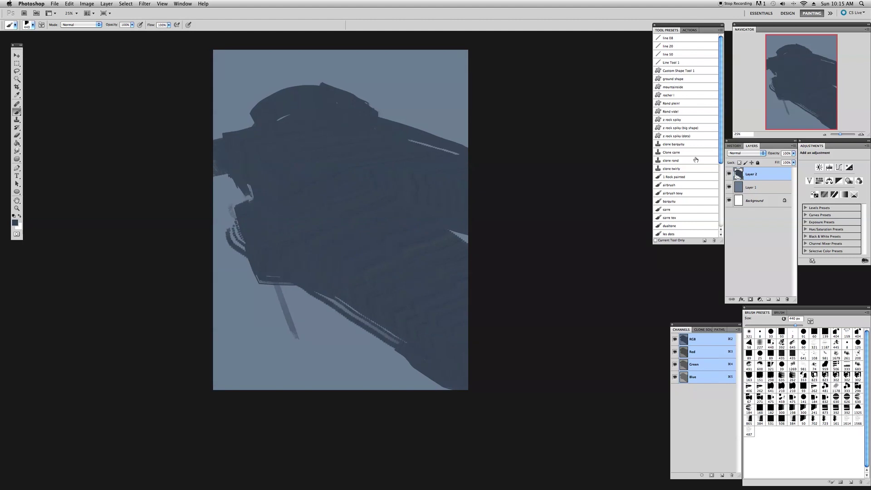
Load Layer 2's silhouette as a selection, add a new layer above it, and hide the selection edges
super+click(738, 175)
key(super+shift+n)
key(Return)
key(super+h)
drag(274, 205, 282, 208)
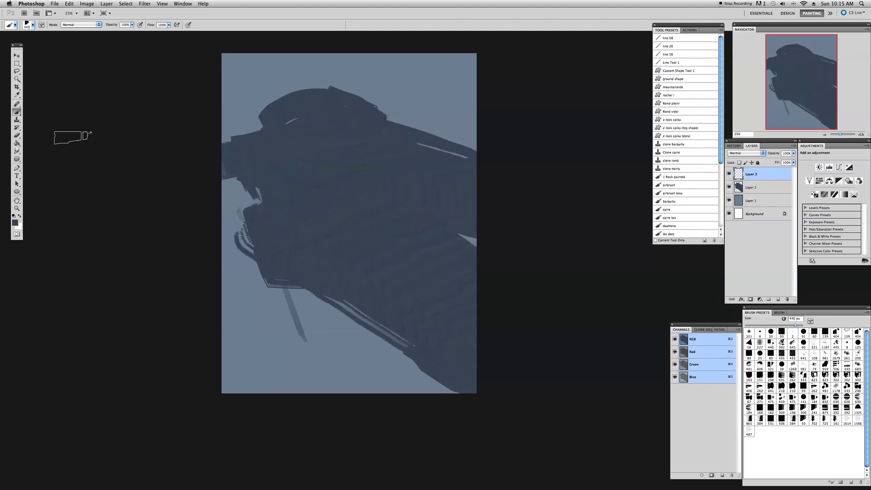
Set the foreground color to #627d9a and paint lighter hull panels on the dome, upper body and pointed middle section
click(15, 222)
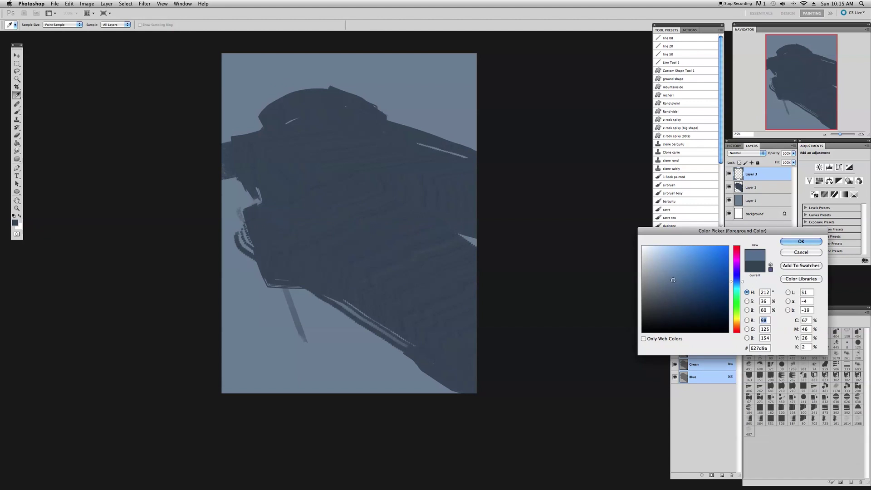
click(802, 241)
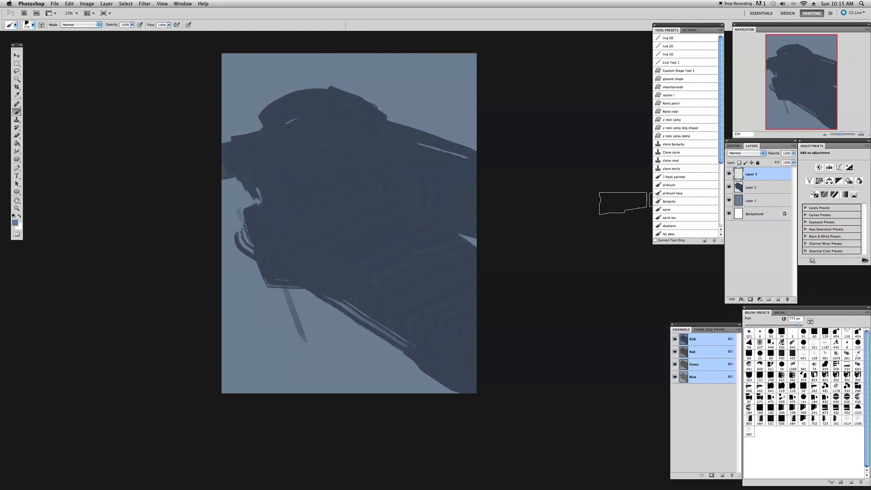
mouse_move(284, 107)
mouse_down()
mouse_move(265, 113)
mouse_move(304, 97)
mouse_move(269, 114)
mouse_move(311, 113)
mouse_move(374, 152)
mouse_move(536, 218)
mouse_up()
key(super+z)
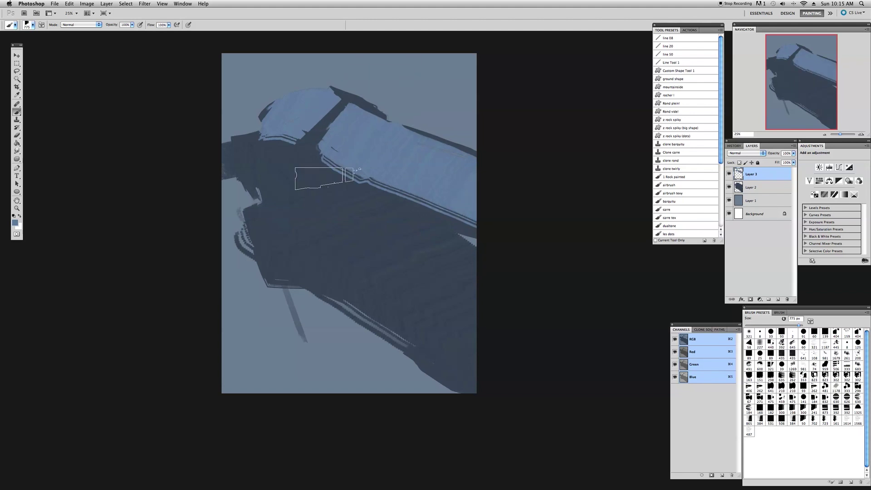
mouse_move(314, 166)
mouse_down()
mouse_move(320, 202)
mouse_move(392, 232)
mouse_move(321, 172)
mouse_move(328, 159)
mouse_move(295, 229)
mouse_up()
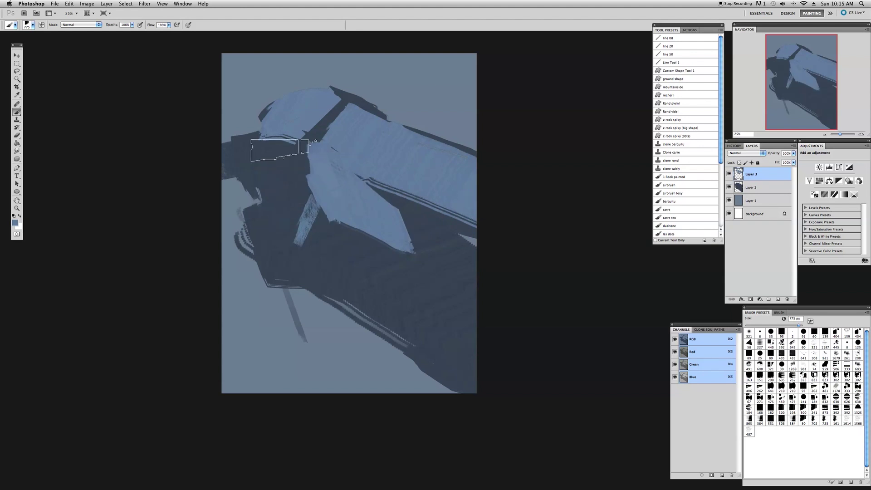
Draw a tall light blue ellipse on the silhouette's front and cover its inside with a dark ellipse, leaving a ring
key(u)
drag(285, 201, 296, 236)
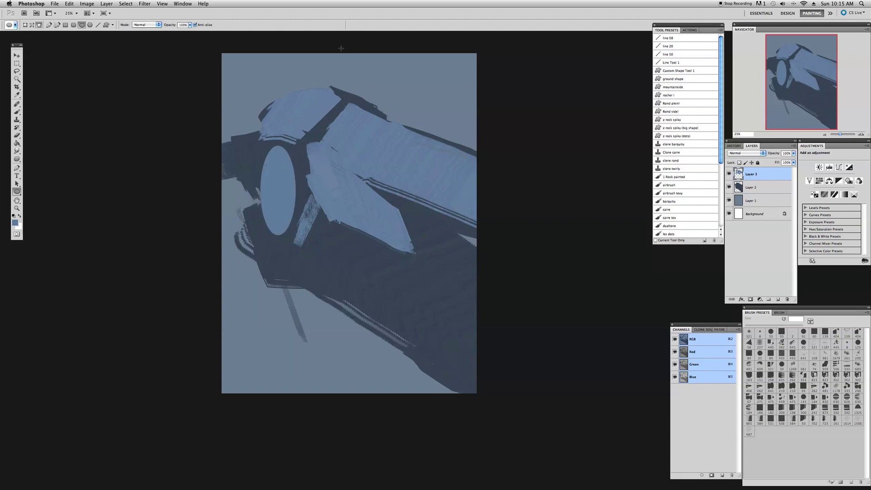
alt+click(297, 160)
drag(259, 150, 294, 222)
drag(294, 230, 261, 151)
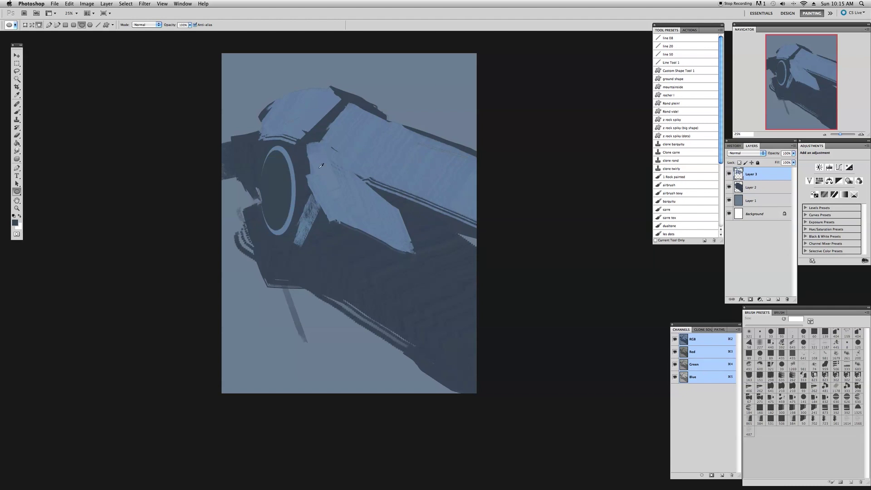
Add short light blue detail bars around the ring and front of the silhouette with the Line tool
click(96, 25)
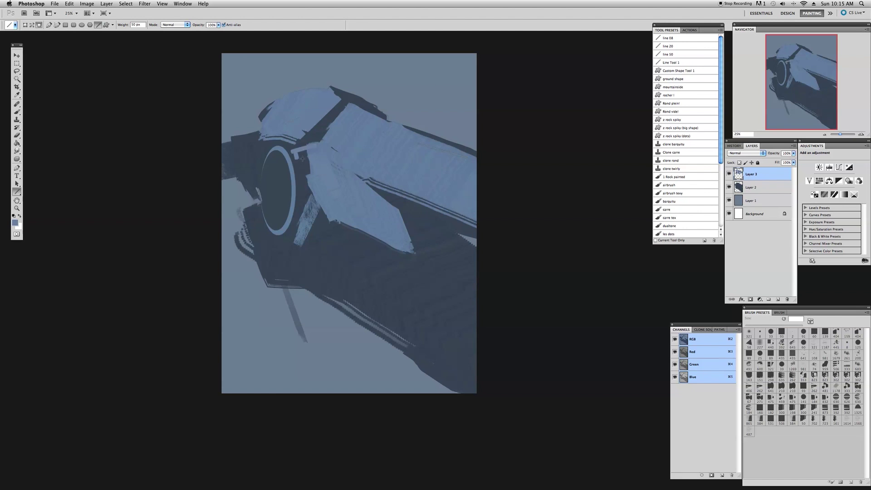
drag(305, 214, 312, 211)
drag(295, 243, 291, 241)
drag(234, 148, 234, 157)
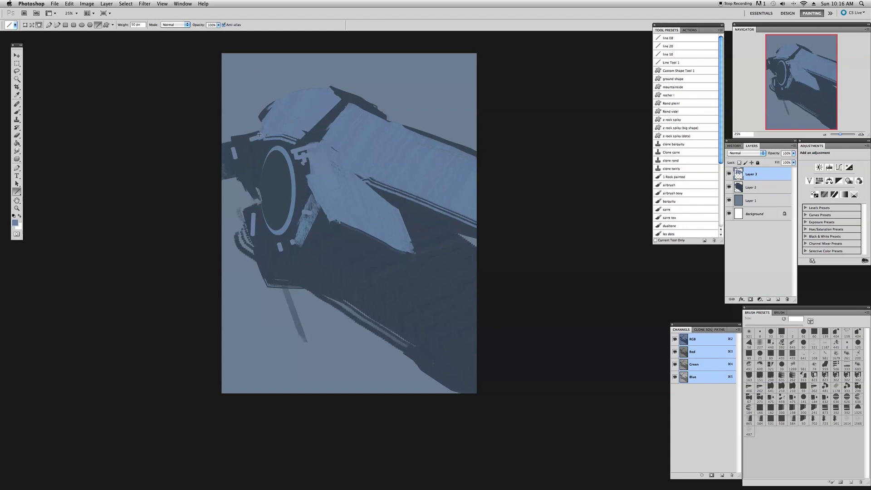
drag(313, 141, 341, 112)
Flip the canvas horizontally and reshape the hull's upper edge with a smaller brush and colors sampled from the painting
key(F1)
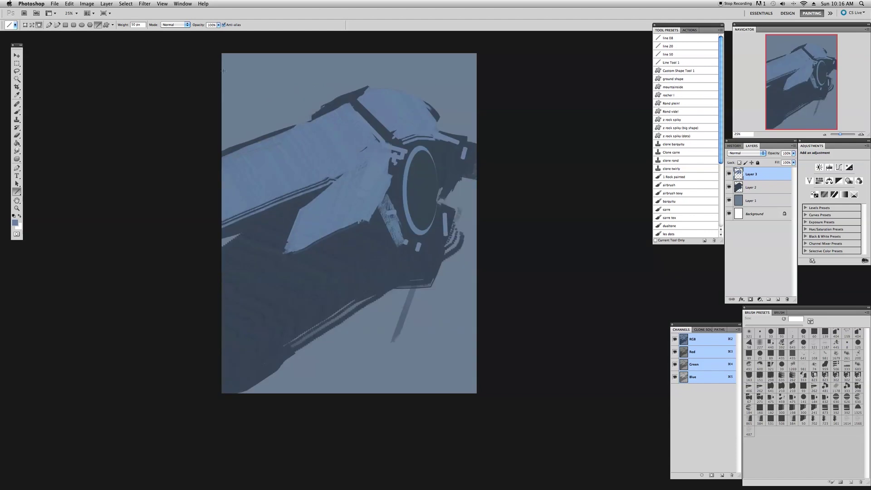
click(17, 112)
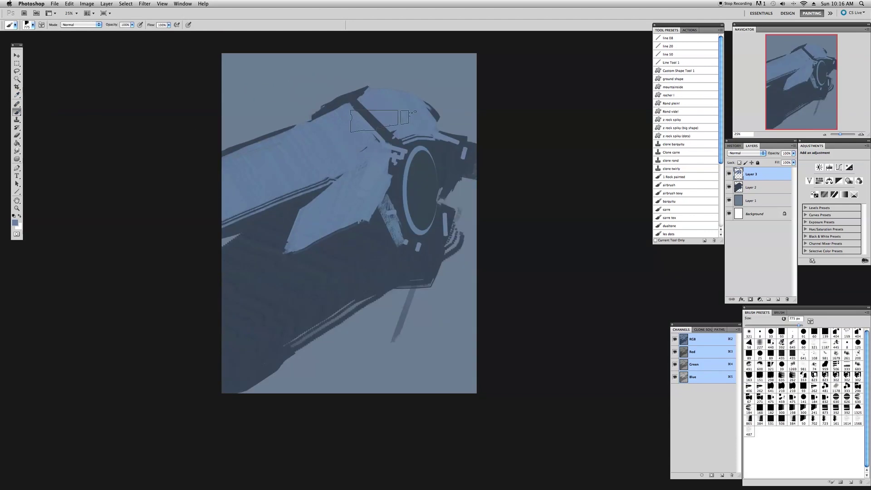
drag(799, 325, 795, 325)
alt+click(333, 104)
drag(293, 132, 198, 167)
alt+click(323, 132)
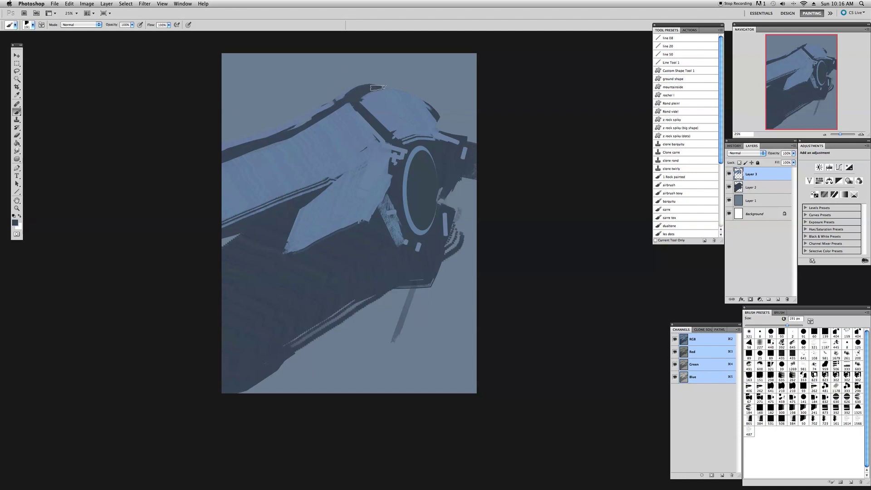
Reduce the brush to 91 px and paint thin dark panel lines and edge details on the light hull panels
key(bracketleft)
key(bracketleft)
key(bracketleft)
key(bracketleft)
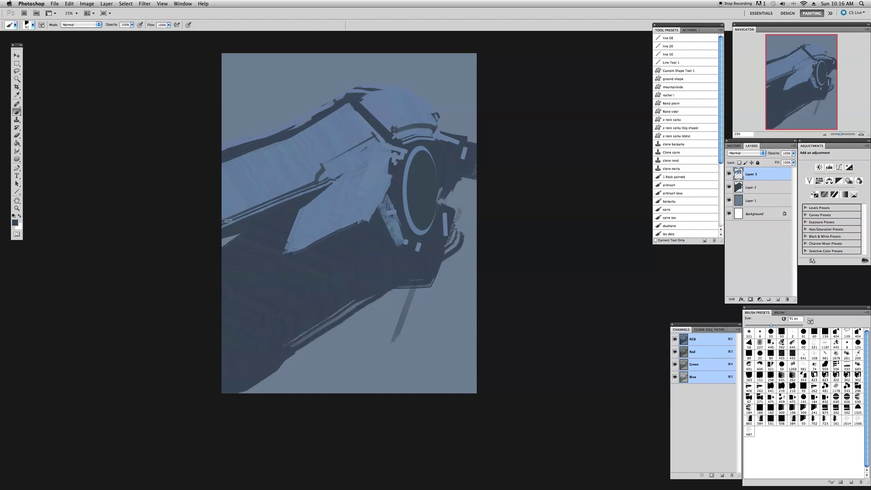
drag(280, 263, 281, 258)
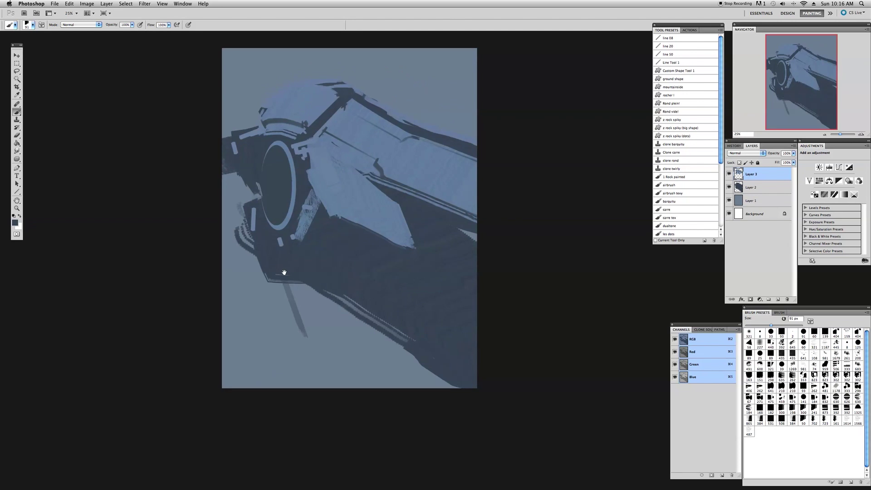
drag(285, 274, 283, 270)
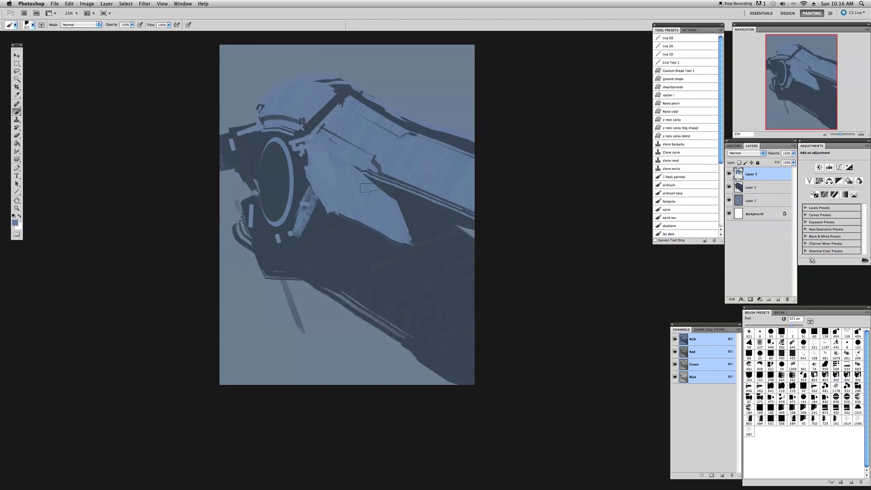
Reduce the brush to 163 px and paint a small light blue detail and thin light lines along the dark mid-hull slot
drag(402, 195, 354, 177)
key(super+z)
drag(358, 185, 369, 193)
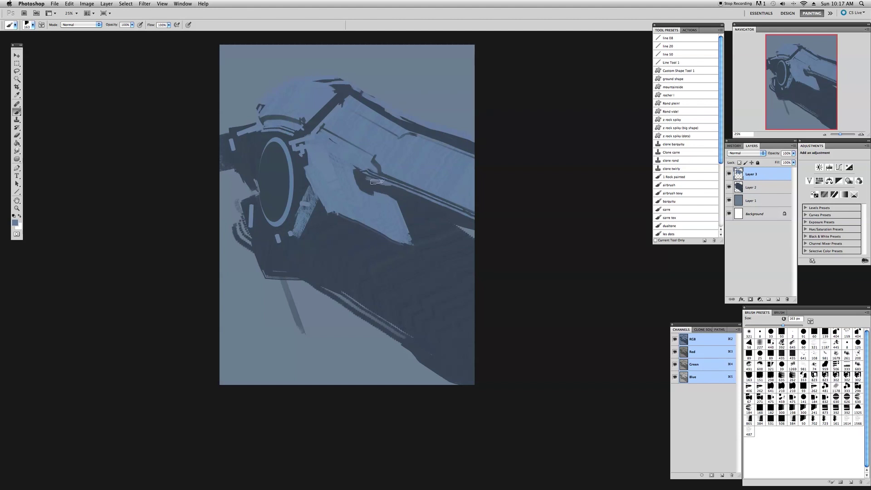
drag(363, 182, 377, 185)
drag(476, 232, 462, 232)
Sample the light panel color and fill the dark lower hull with a broad light blue panel using a much larger brush
alt+click(406, 225)
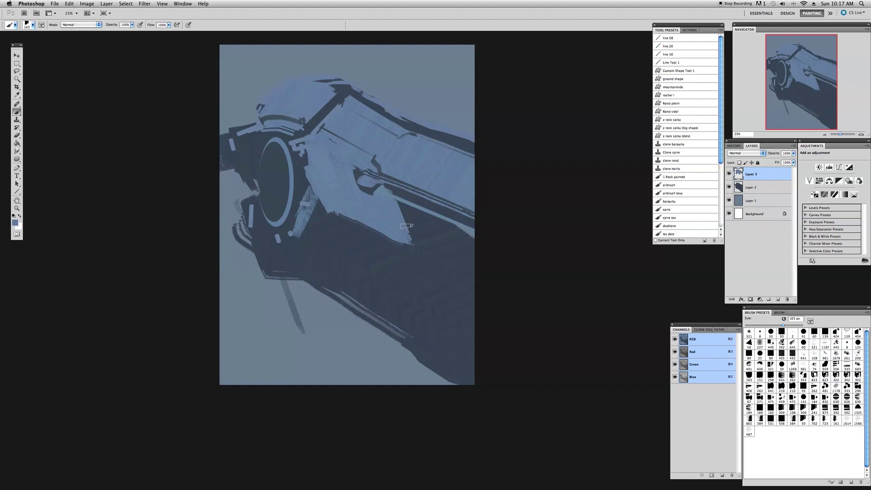
drag(491, 267, 404, 222)
click(790, 332)
drag(331, 197, 327, 234)
mouse_move(409, 271)
mouse_down()
mouse_move(499, 308)
mouse_move(499, 297)
mouse_up()
key(super+z)
mouse_move(325, 209)
mouse_down()
mouse_move(322, 226)
mouse_move(516, 340)
mouse_up()
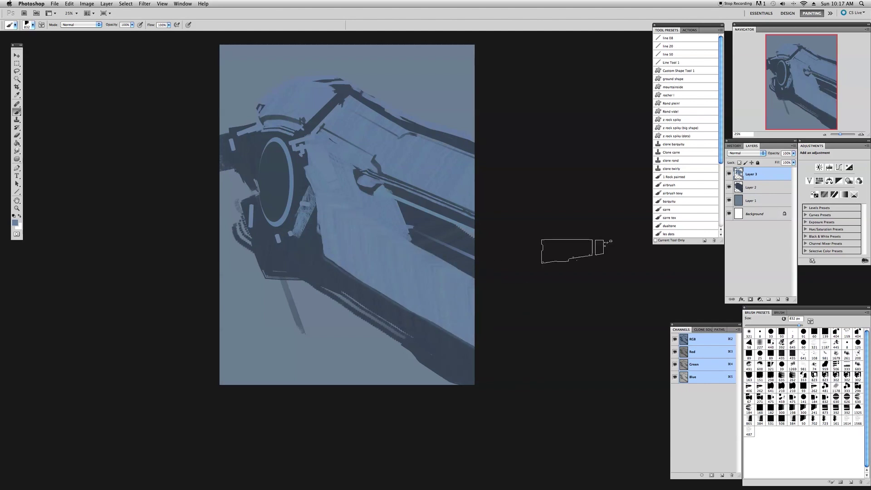
Paint a curved light blue panel beneath the ring at the hull's lower front with a 298 px brush
mouse_move(320, 259)
mouse_down()
mouse_move(303, 241)
mouse_move(294, 264)
mouse_move(305, 263)
mouse_move(274, 268)
mouse_up()
key(super+z)
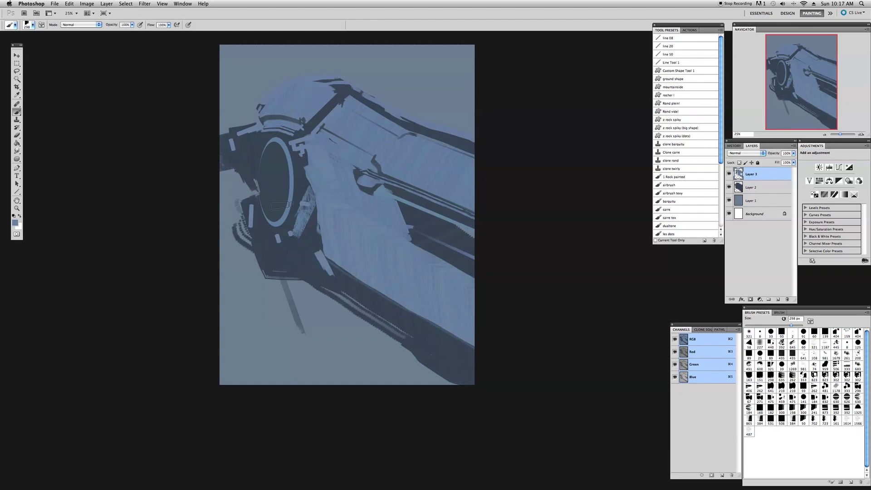
mouse_move(255, 248)
mouse_down()
mouse_move(282, 267)
mouse_move(303, 257)
mouse_up()
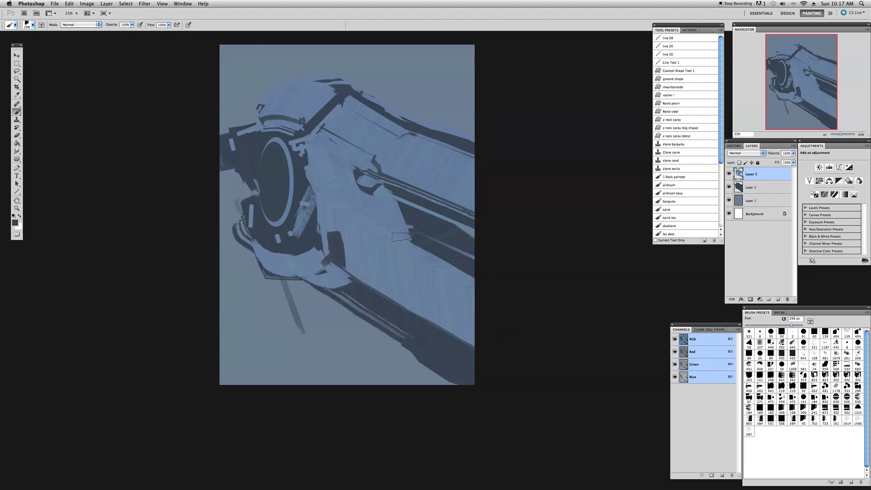
Flip the canvas horizontally and refine the lower hull edge and panel details with a smaller brush in dark and light blue
key(super+shift+h)
drag(280, 257, 284, 275)
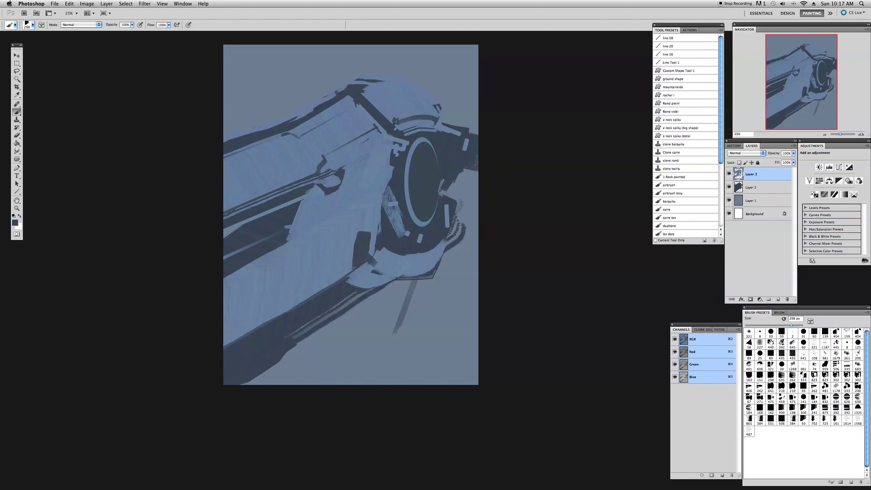
drag(771, 326, 764, 325)
drag(210, 360, 343, 283)
drag(289, 236, 290, 248)
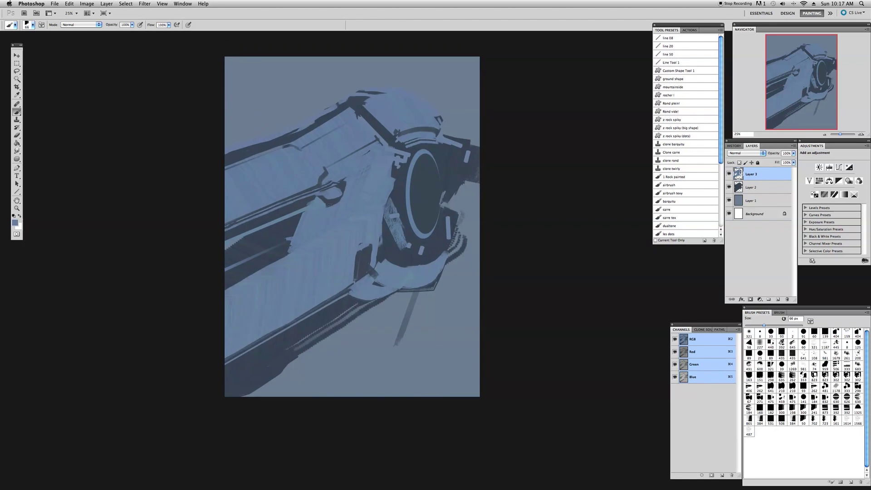
drag(330, 205, 332, 205)
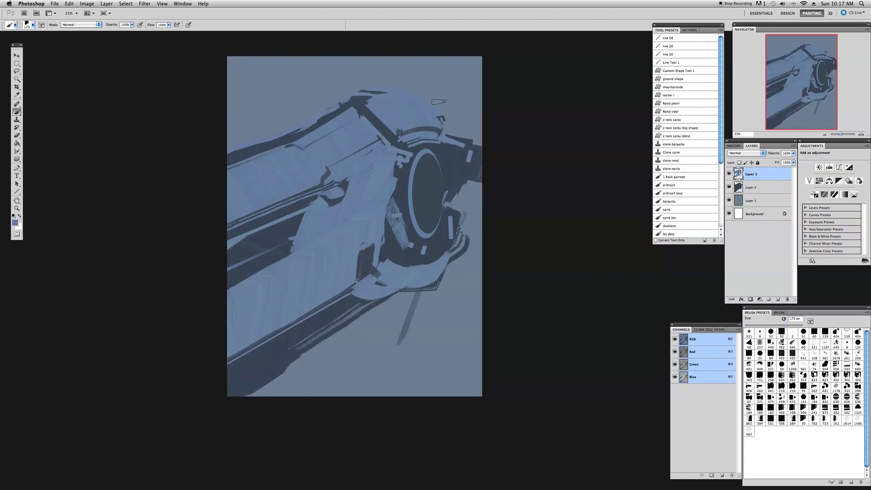
Select the light blue hull panels by Color Range with a fuzziness of 33
click(131, 3)
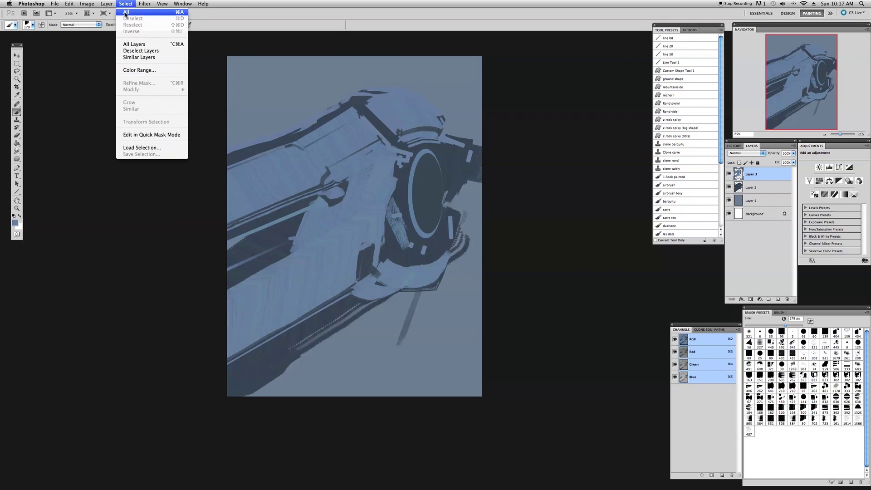
click(136, 70)
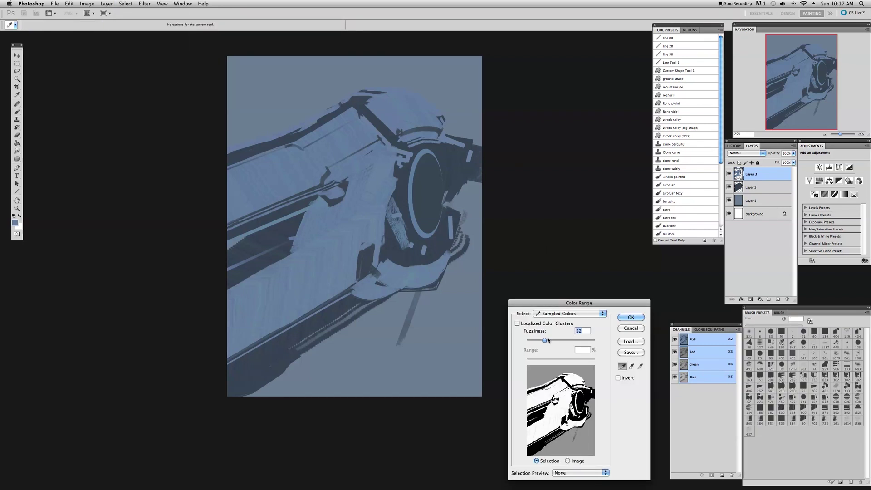
drag(546, 343, 539, 341)
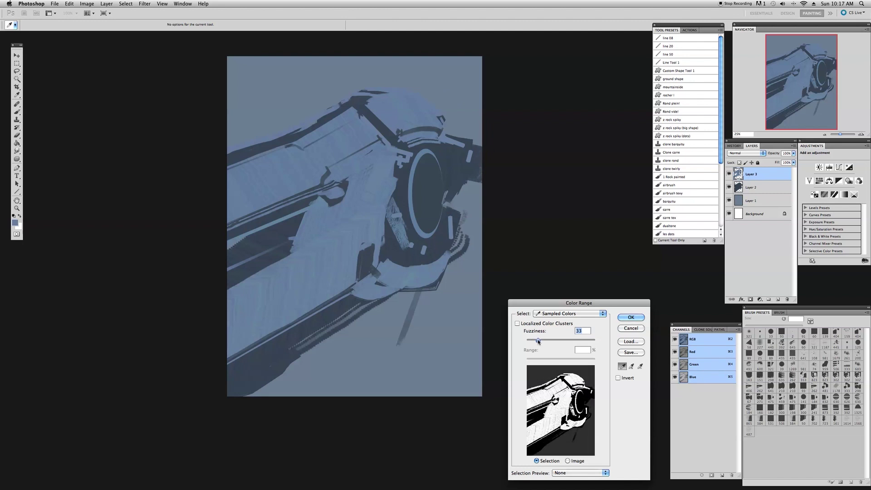
click(625, 319)
Create a new layer named Layer 4 and hide the selection outline
key(b)
key(ctrl+shift+n)
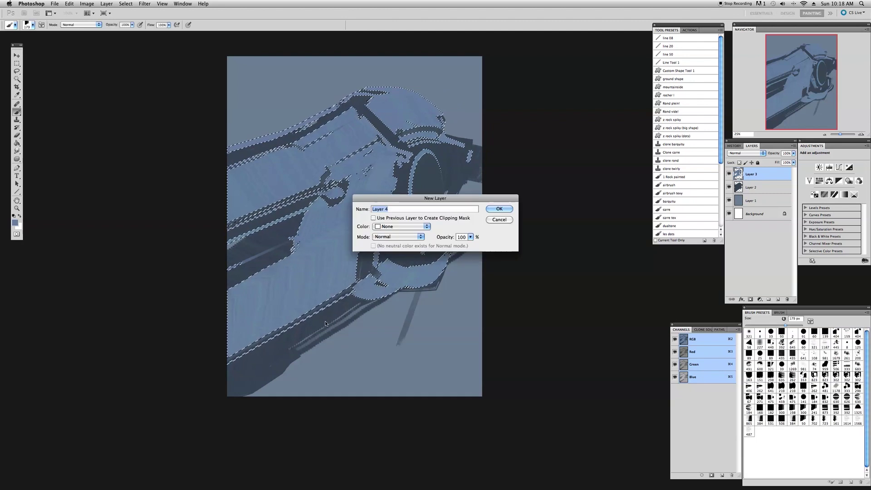
key(Return)
key(super+h)
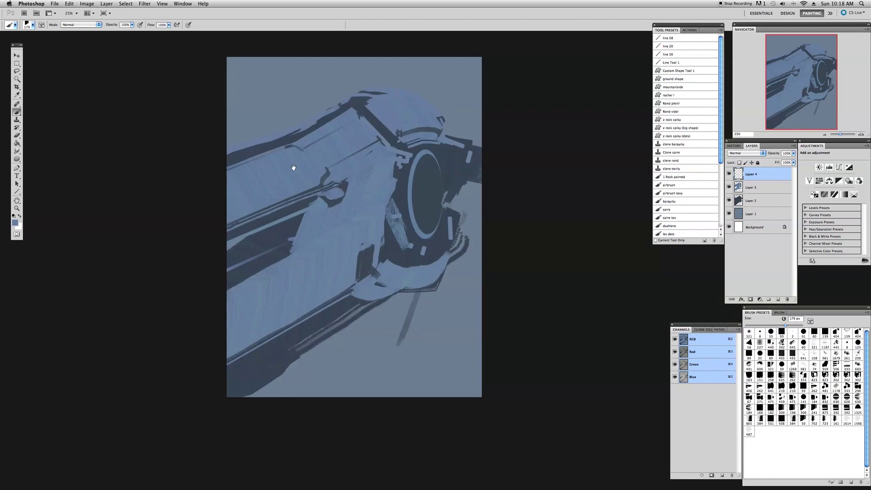
Choose a paler blue and paint bright highlights along the hull's upper edge and top panels, starting with a 451 px brush
drag(268, 115, 265, 120)
click(15, 223)
click(665, 252)
click(800, 241)
drag(795, 325, 796, 325)
mouse_move(351, 94)
mouse_down()
mouse_move(295, 131)
mouse_move(202, 160)
mouse_up()
mouse_move(377, 94)
mouse_down()
mouse_move(411, 91)
mouse_move(367, 104)
mouse_move(426, 91)
mouse_move(424, 43)
mouse_move(386, 106)
mouse_move(344, 114)
mouse_move(305, 147)
mouse_up()
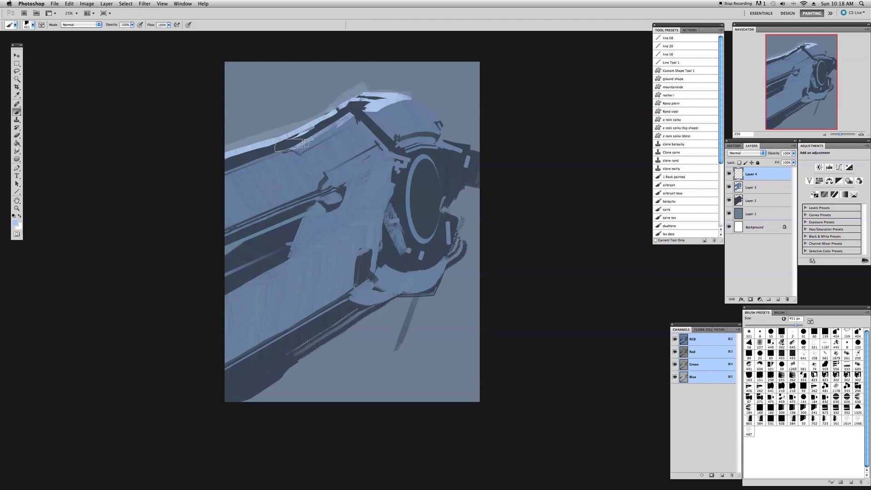
drag(347, 116, 295, 154)
drag(338, 116, 296, 146)
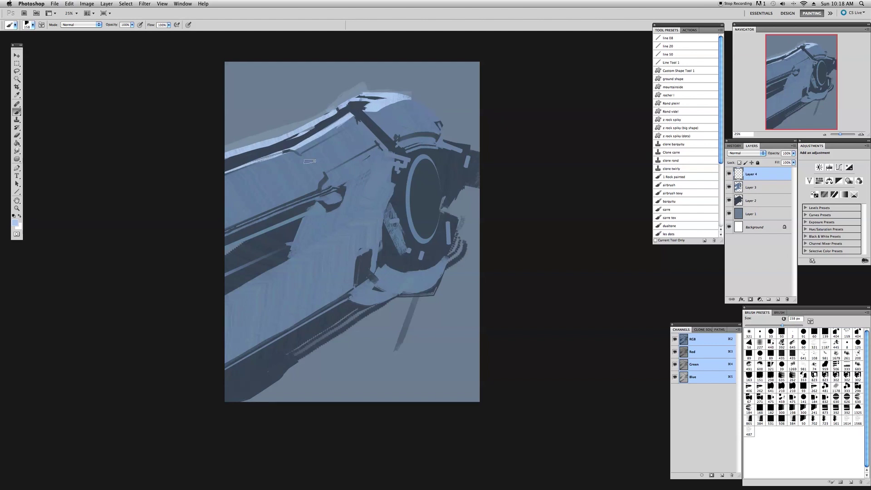
Paint pale blue highlights on the thin panel line and the panel edge beside the ring with a 158 px brush
drag(342, 185, 336, 181)
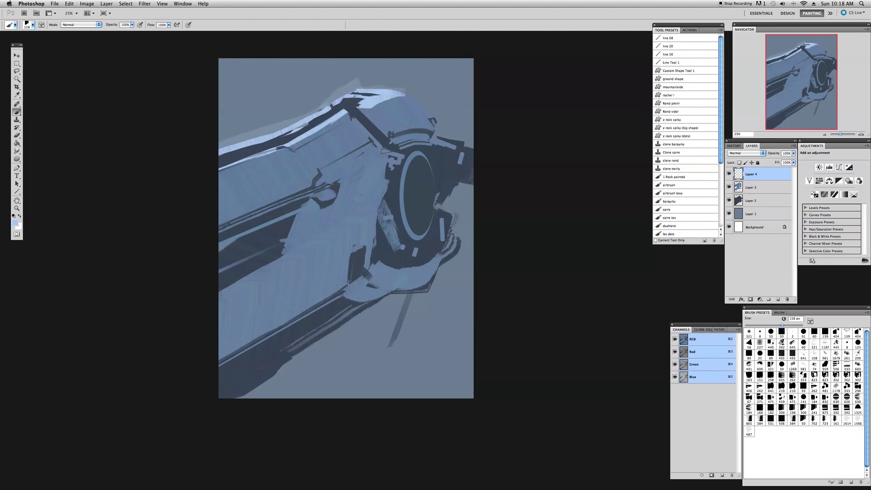
drag(378, 164, 393, 164)
drag(381, 159, 375, 152)
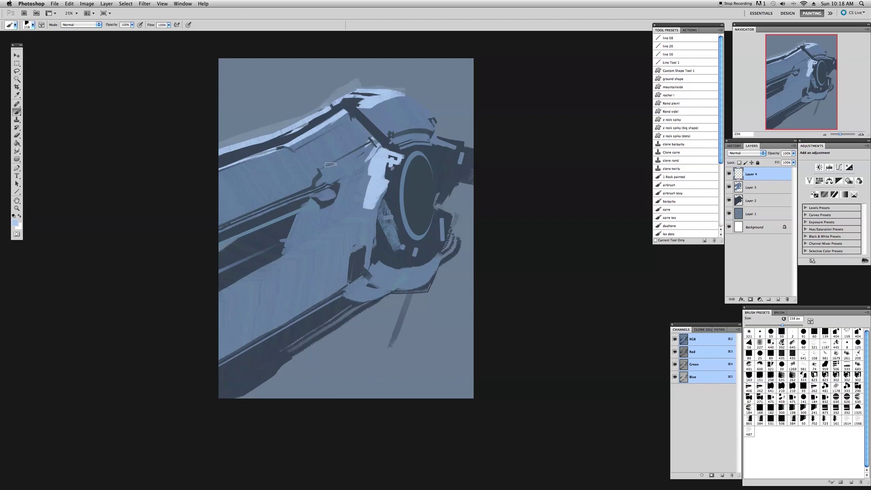
Fade the outer part of the highlight beside the ring with a smaller soft eraser
click(16, 135)
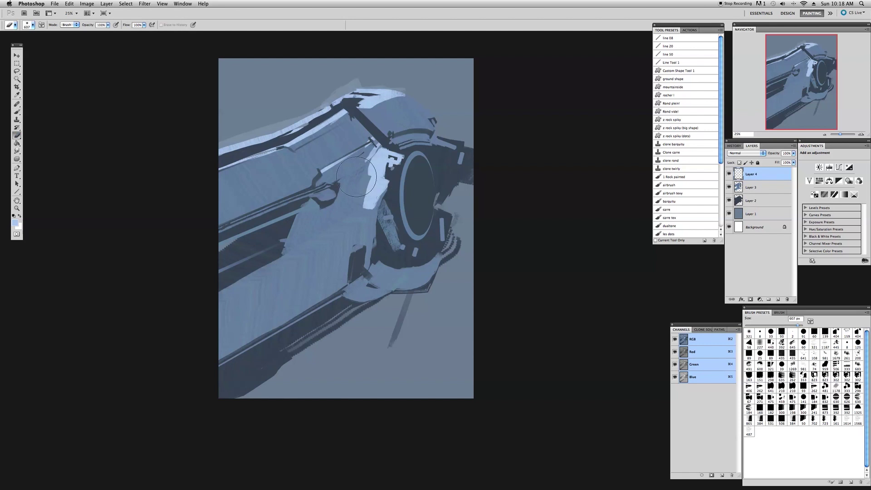
drag(797, 325, 792, 325)
drag(357, 160, 372, 229)
mouse_move(363, 183)
mouse_down()
mouse_move(374, 172)
mouse_move(364, 211)
mouse_up()
Paint pale highlights on the rounded dome, and add a soft glow over the upper hull and sky with a large round brush
click(17, 112)
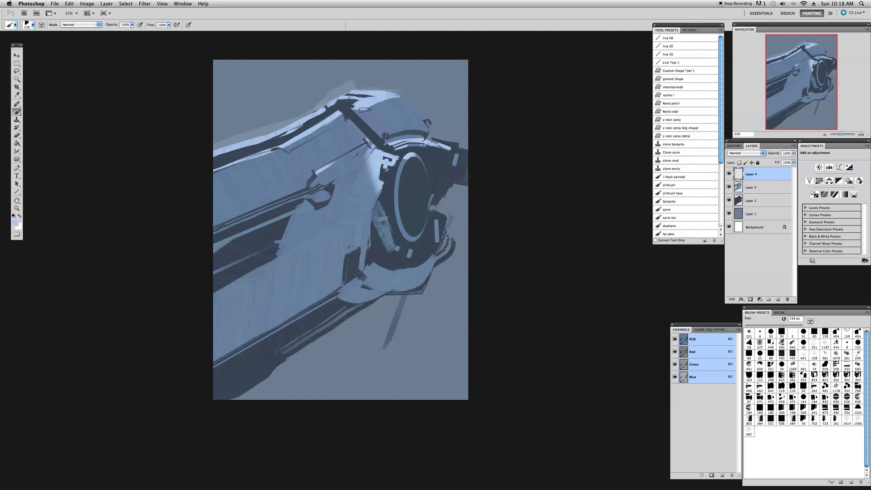
drag(375, 134, 358, 111)
drag(433, 111, 375, 96)
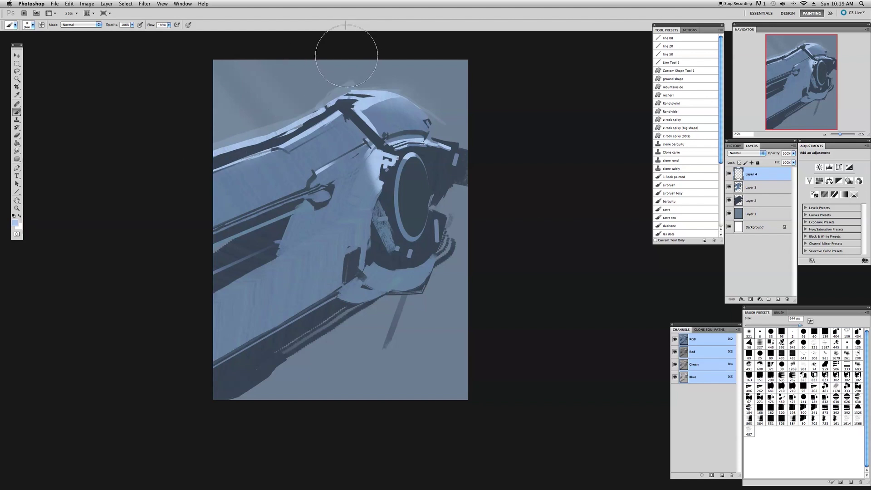
drag(290, 109, 184, 195)
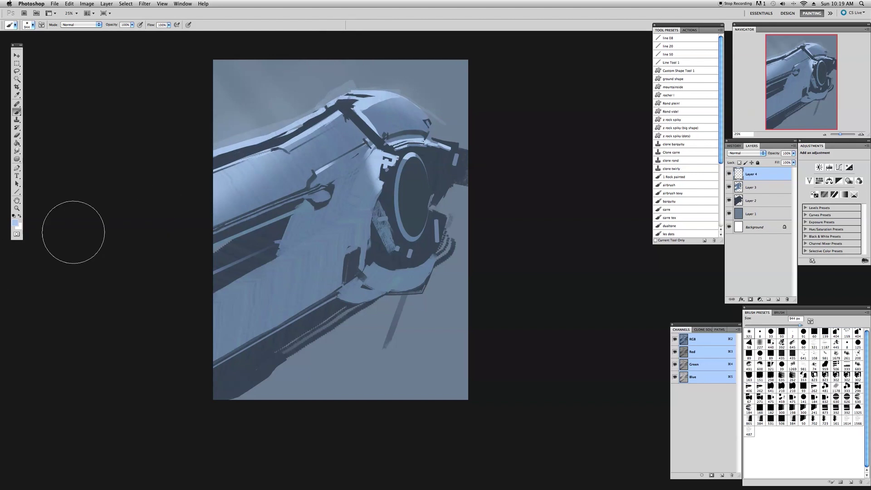
mouse_move(331, 61)
mouse_down()
mouse_move(300, 72)
mouse_move(415, 48)
mouse_up()
drag(326, 229, 331, 220)
Create a new layer named Layer 5 and flip the canvas horizontally
key(super+shift+n)
key(Return)
scroll(356, 255, up, 1)
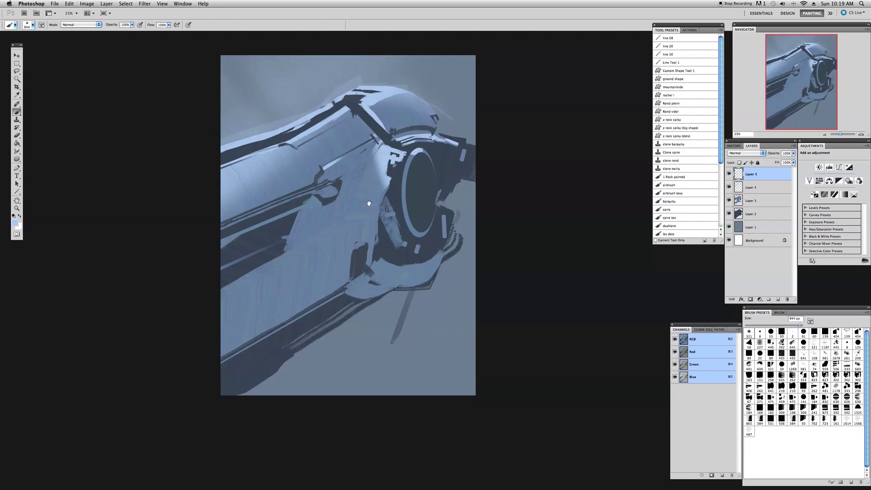
drag(304, 228, 304, 231)
drag(286, 196, 289, 199)
key(super+shift+h)
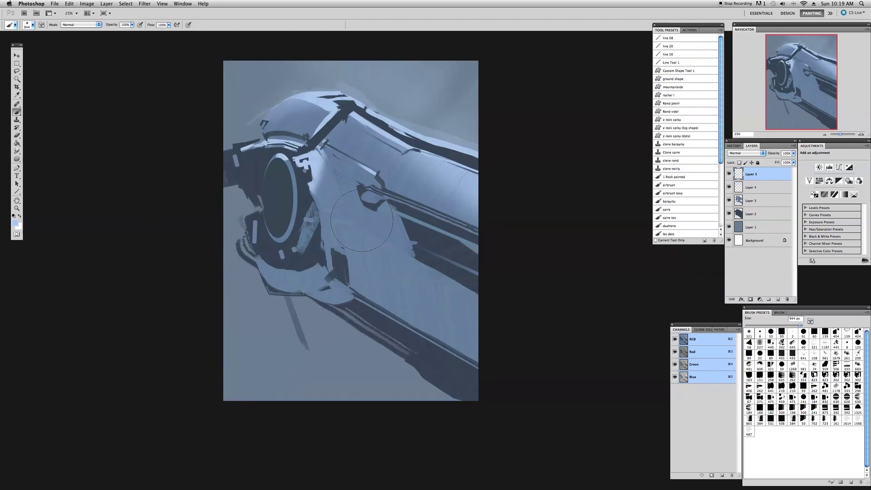
Load the Layer 2 silhouette as a selection and save it as an alpha channel
scroll(362, 220, down, 2)
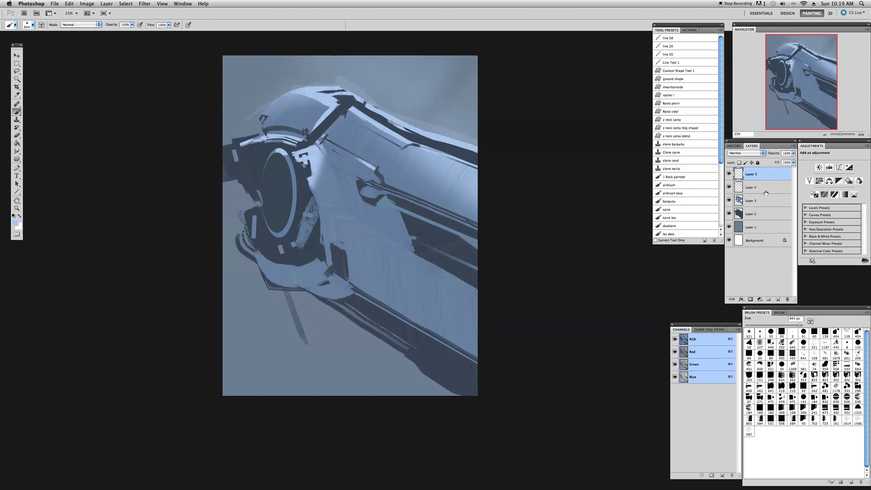
super+click(739, 214)
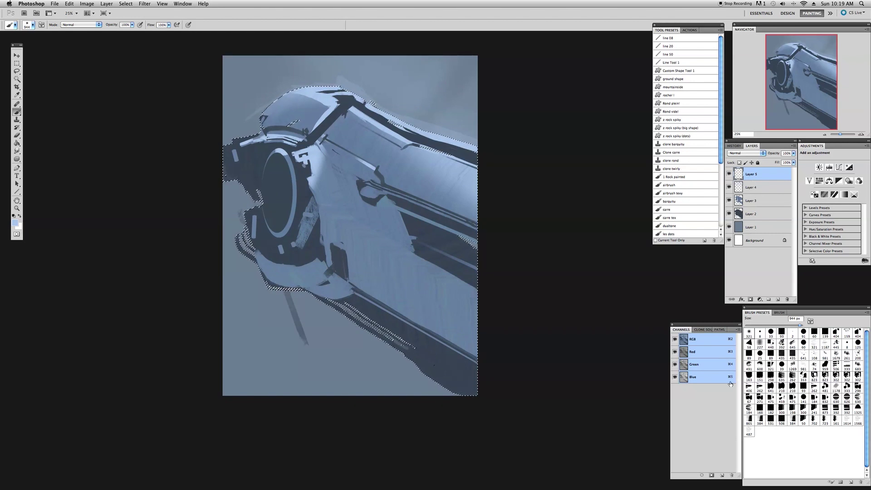
click(711, 475)
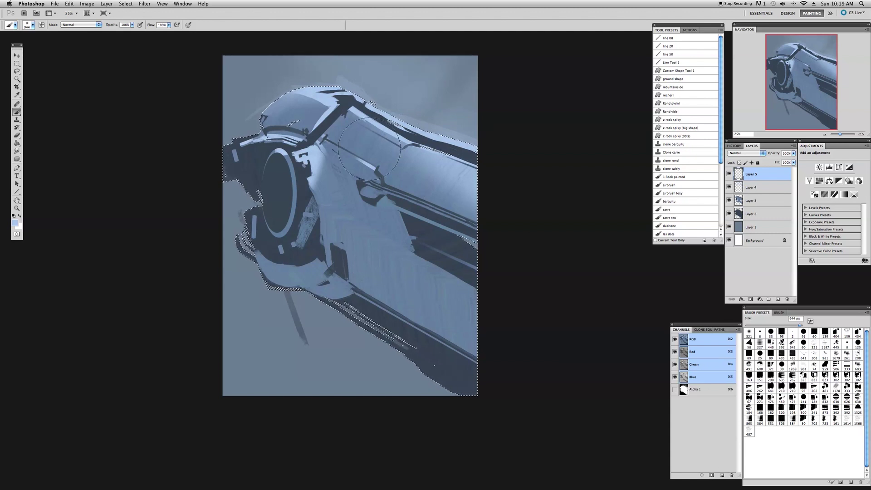
Set Layer 5 to the Overlay blend mode and hide the selection outline
click(746, 153)
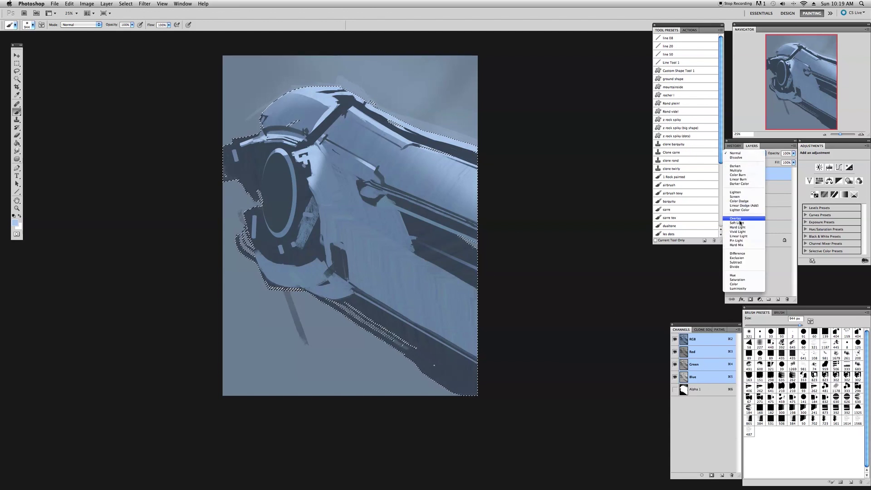
click(743, 219)
key(super+d)
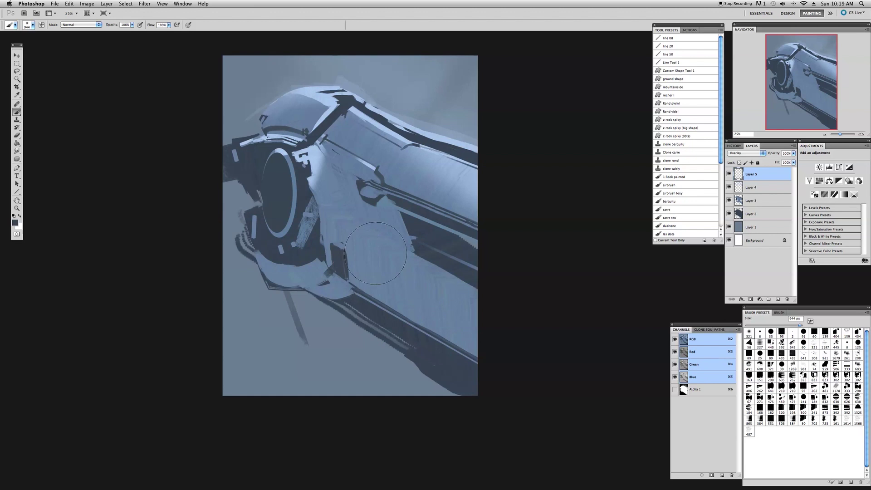
Try shading the front and lower hull with a darker blue-gray and a large soft brush
click(16, 223)
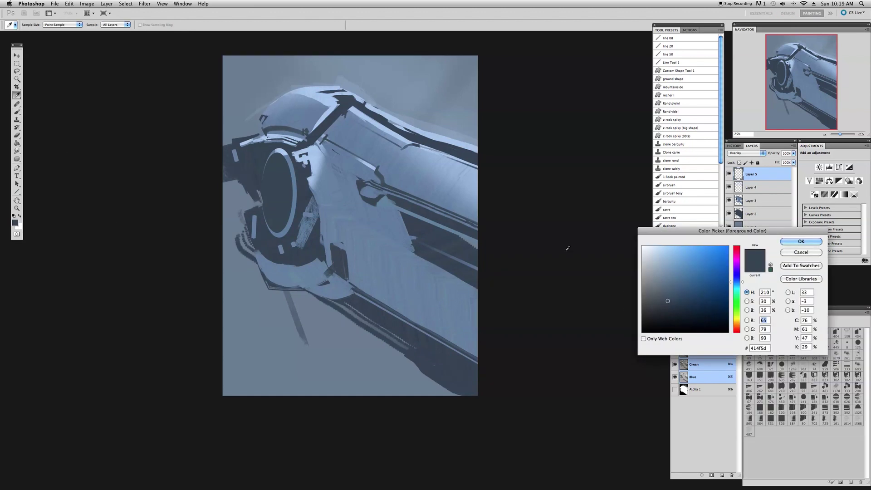
click(795, 239)
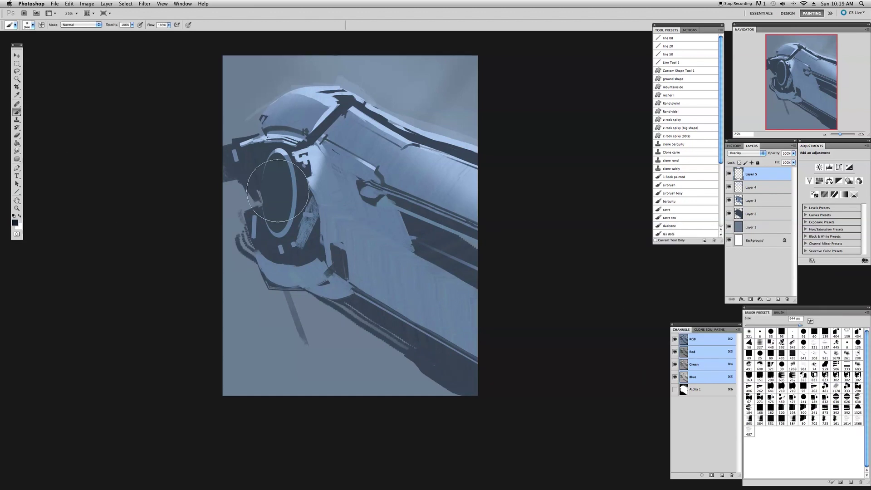
drag(252, 150, 400, 345)
key(super+z)
mouse_move(439, 244)
mouse_down()
mouse_move(635, 397)
mouse_move(289, 218)
mouse_move(426, 341)
mouse_move(604, 445)
mouse_up()
key(ctrl+z)
Confirm a near-black foreground color and darken the hull and ring area on the Overlay layer with a large soft brush
key(i)
click(16, 223)
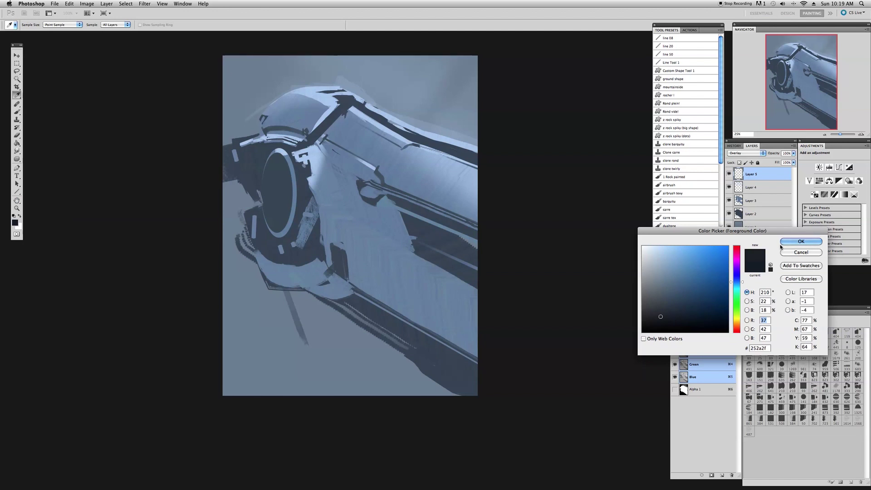
click(794, 241)
key(b)
mouse_move(336, 274)
mouse_down()
mouse_move(451, 375)
mouse_move(554, 448)
mouse_move(521, 408)
mouse_move(385, 302)
mouse_move(213, 142)
mouse_move(575, 349)
mouse_move(391, 187)
mouse_move(547, 265)
mouse_move(314, 123)
mouse_move(241, 121)
mouse_move(198, 153)
mouse_move(344, 318)
mouse_move(419, 381)
mouse_move(274, 280)
mouse_move(274, 266)
mouse_move(557, 420)
mouse_up()
drag(478, 249, 469, 246)
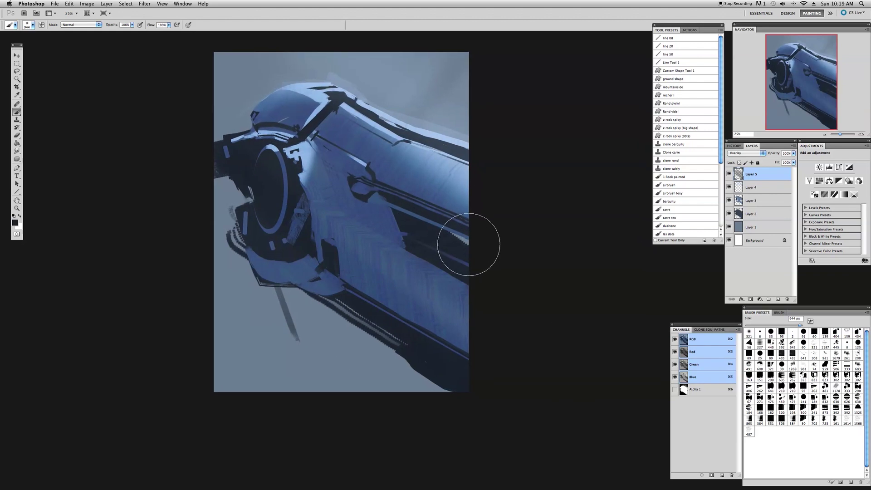
click(344, 193)
mouse_move(235, 127)
mouse_down()
mouse_move(217, 148)
mouse_move(245, 129)
mouse_up()
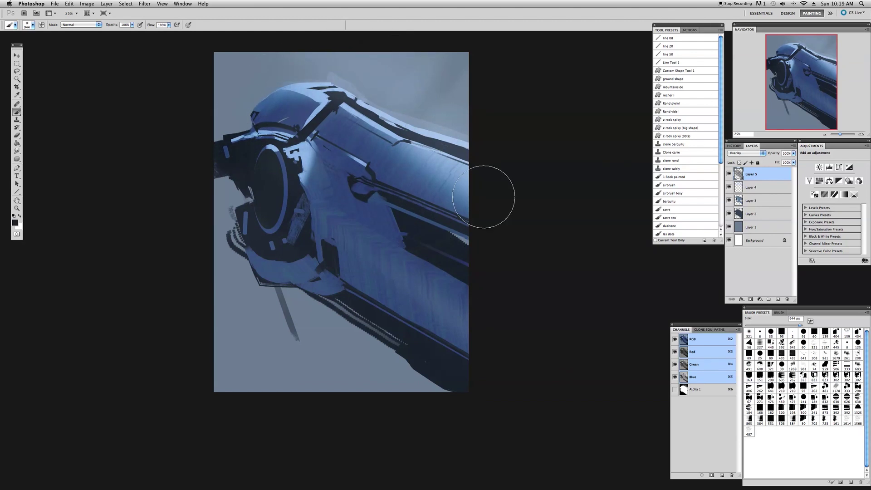
Select the background area around the hull, create a new layer named Layer 6 and hide the selection outline
super+click(739, 200)
key(super+shift+n)
key(Return)
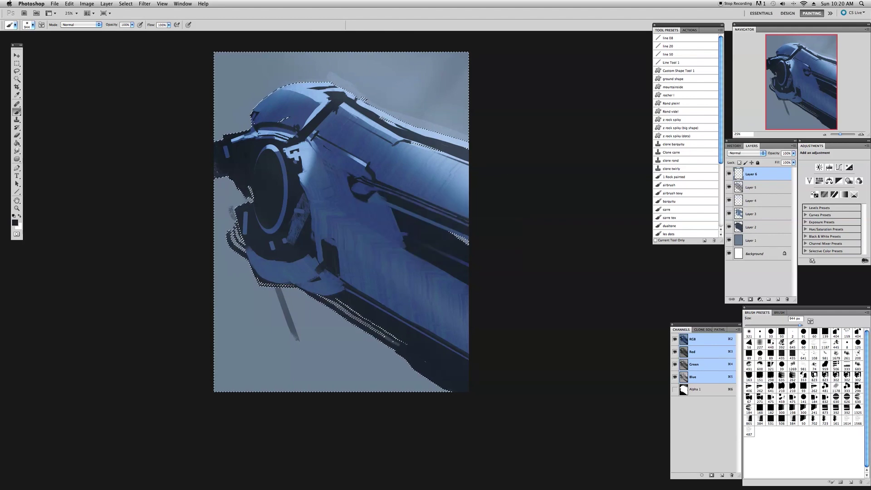
key(super+h)
drag(319, 235, 303, 273)
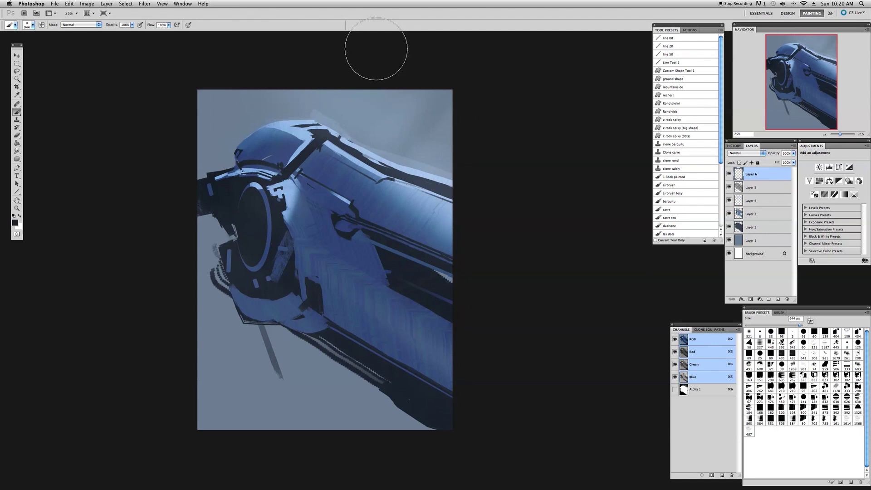
Darken the background above the hull's front and beneath the hull with a large soft dark brush
drag(373, 54, 73, 319)
key(super+z)
drag(361, 60, 243, 138)
mouse_move(360, 45)
mouse_down()
mouse_move(173, 158)
mouse_move(92, 177)
mouse_up()
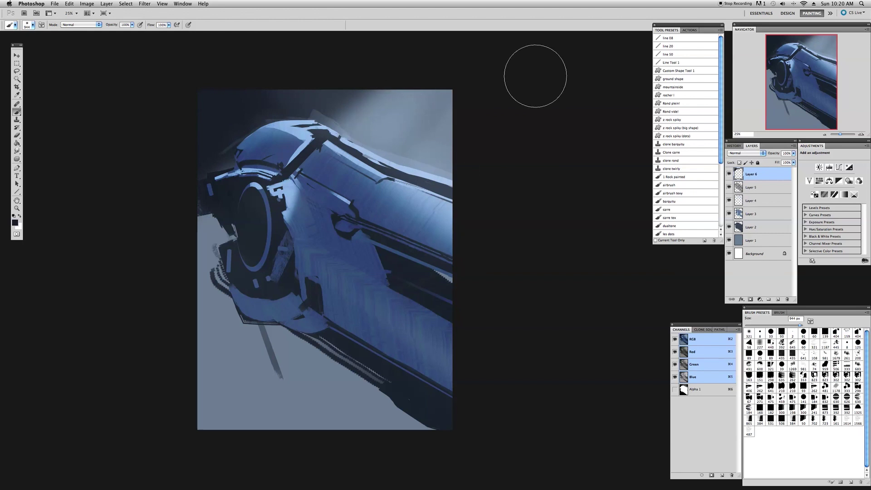
mouse_move(393, 256)
mouse_down()
mouse_move(213, 470)
mouse_move(530, 113)
mouse_move(289, 428)
mouse_move(420, 350)
mouse_move(238, 476)
mouse_up()
drag(610, 368, 629, 359)
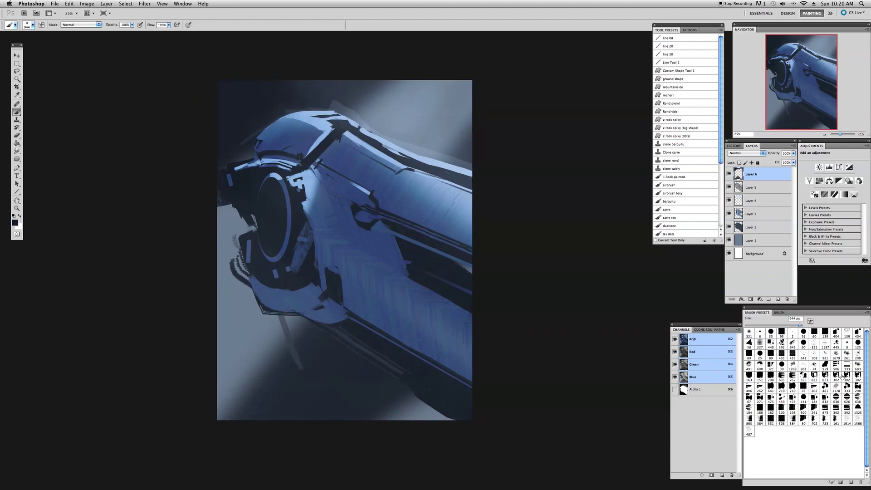
Choose a hard-edged irregular brush tip at 663 px and flip the canvas horizontally
click(802, 408)
click(798, 325)
drag(328, 377, 329, 369)
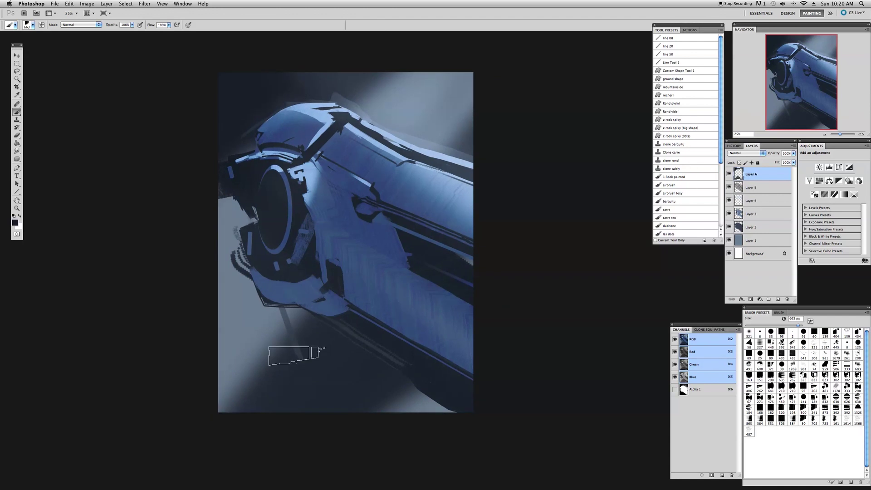
drag(247, 278, 247, 290)
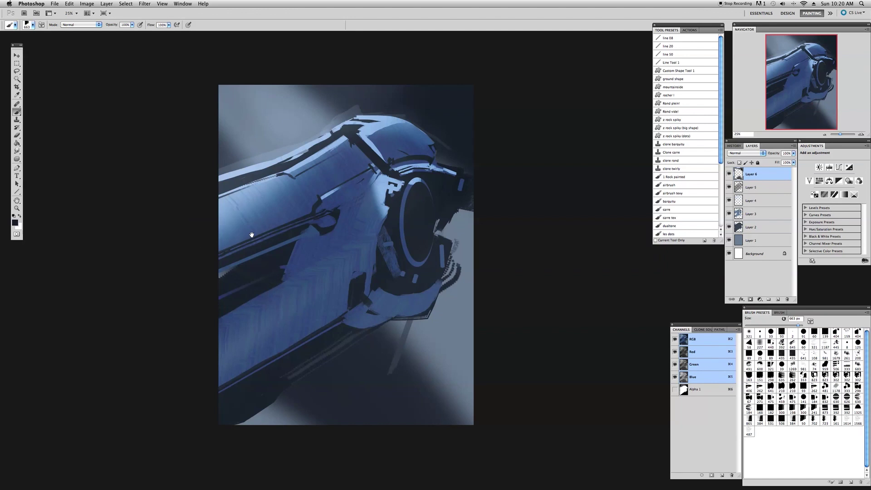
drag(266, 225, 274, 224)
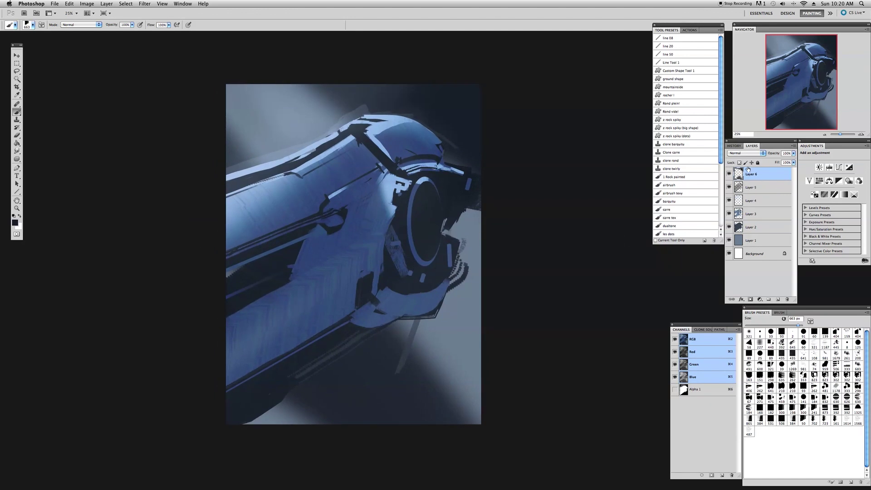
On a new layer, paint dark and blue edge details along the hull's upper ridge with an 85 px brush
key(ctrl+shift+n)
key(Return)
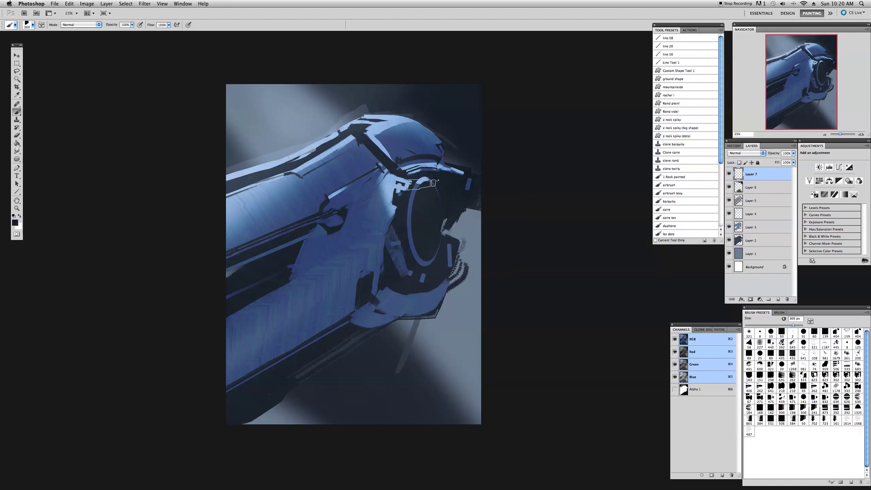
click(15, 222)
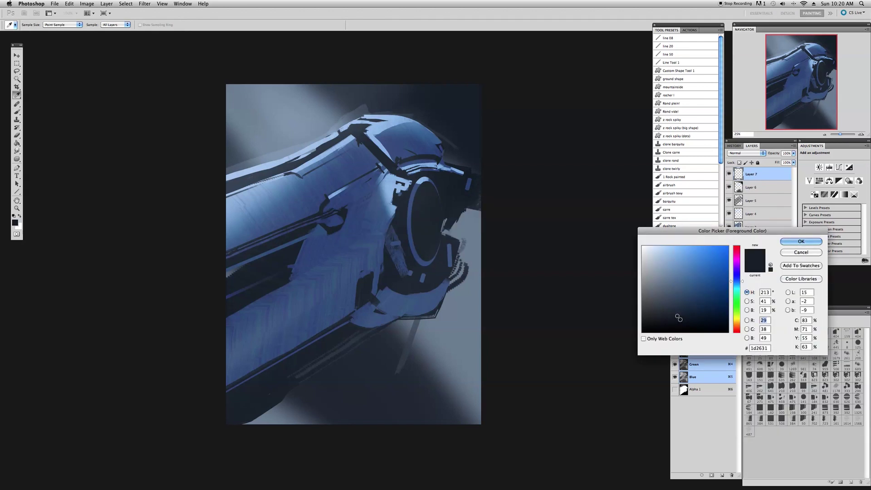
click(800, 253)
drag(787, 326, 785, 325)
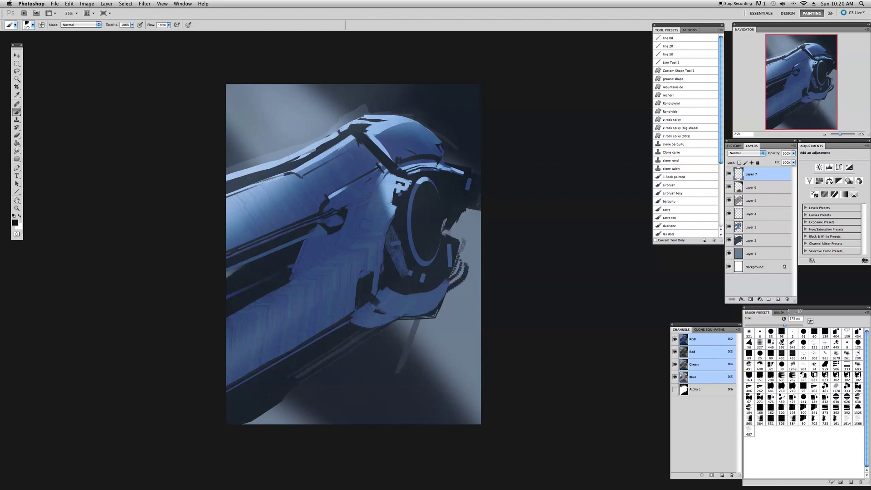
scroll(329, 175, down, 1)
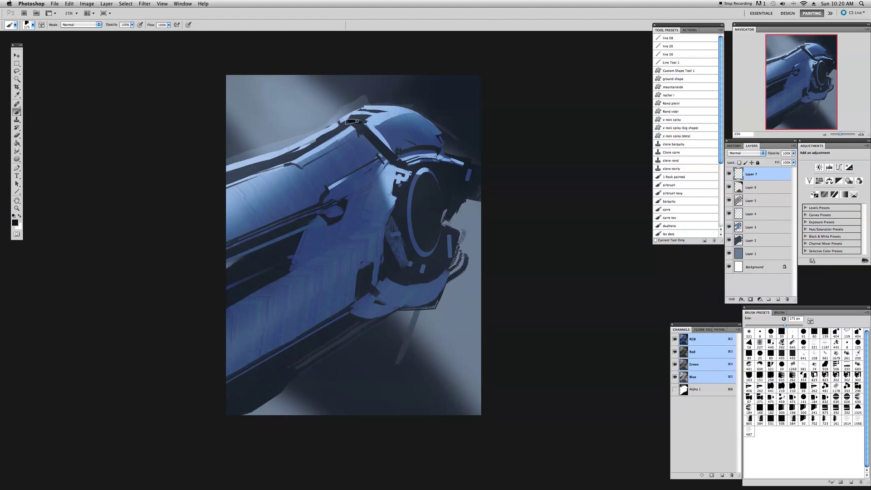
drag(785, 326, 762, 325)
drag(315, 144, 236, 176)
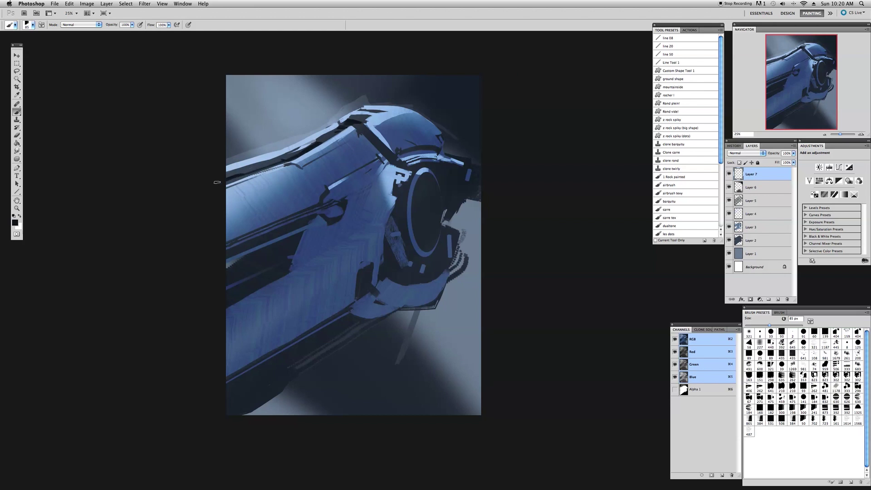
mouse_move(270, 161)
mouse_down()
mouse_move(250, 167)
mouse_move(263, 161)
mouse_up()
alt+click(260, 160)
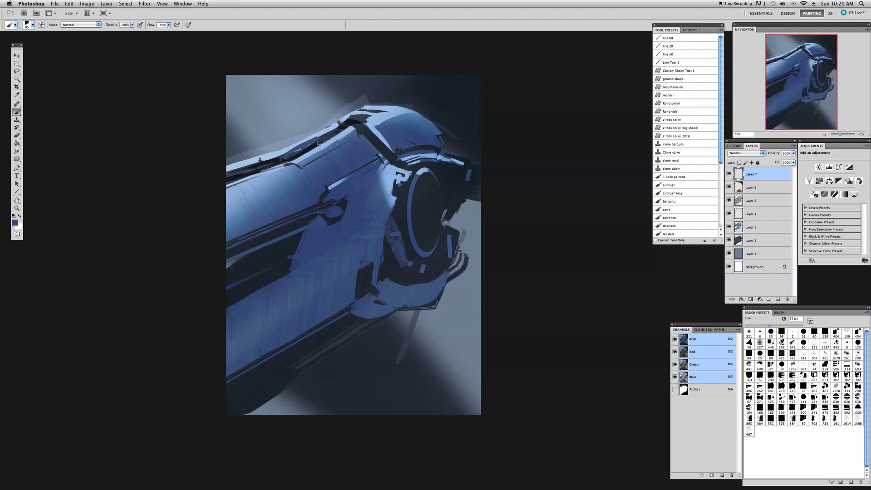
Draw straight lines along the rear upper ridge and on the dome with the line 20 tool preset
key(u)
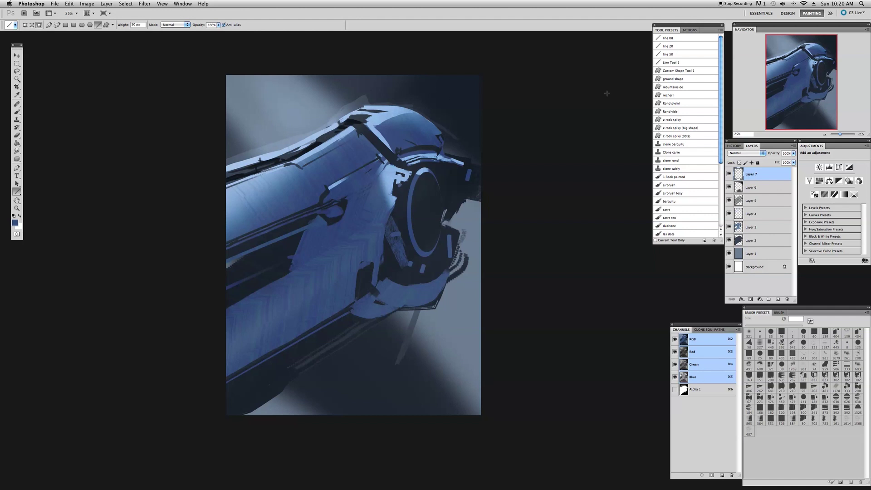
click(682, 46)
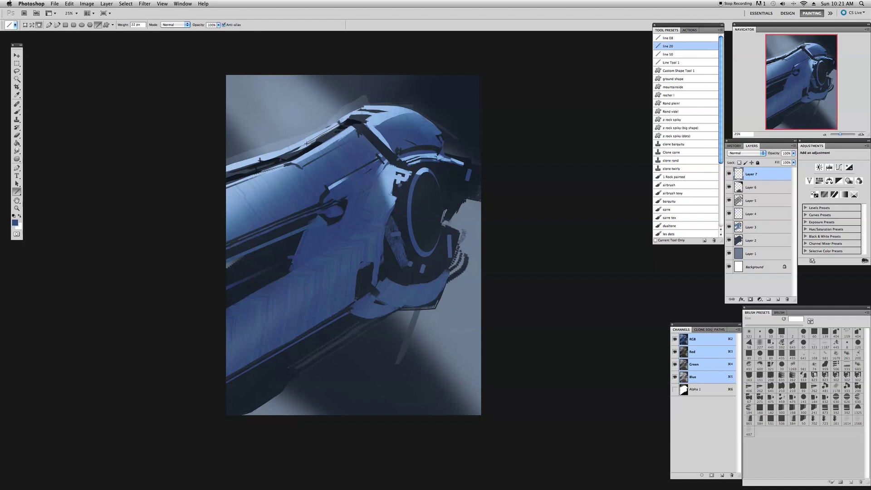
drag(279, 155, 224, 170)
drag(279, 155, 219, 171)
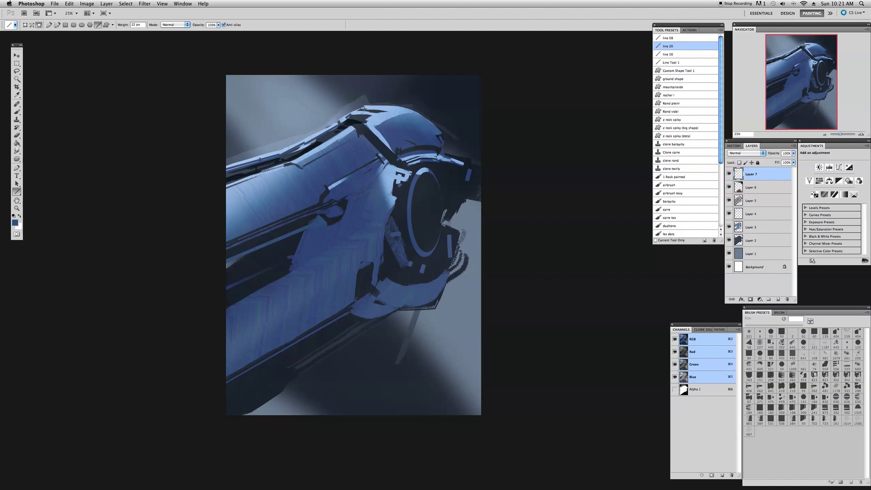
drag(373, 107, 393, 108)
Brush fine edge details onto the front rim above the ring and flip the canvas horizontally
click(17, 112)
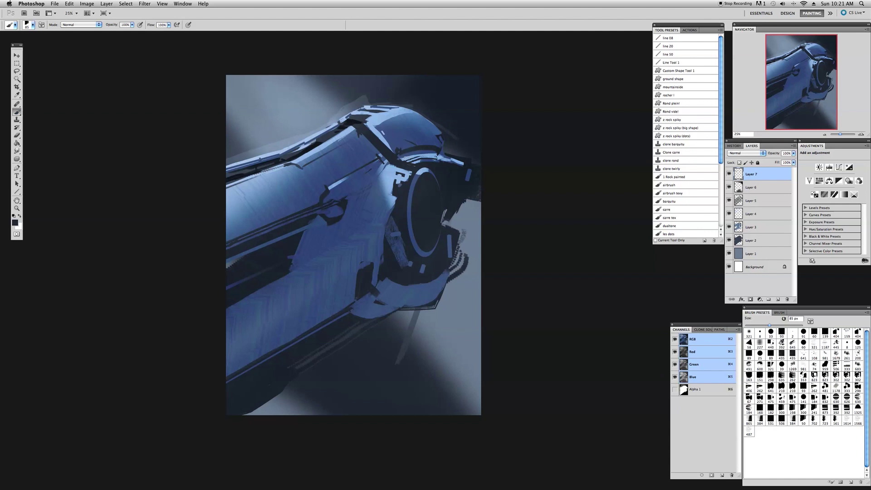
drag(424, 155, 448, 156)
key(F1)
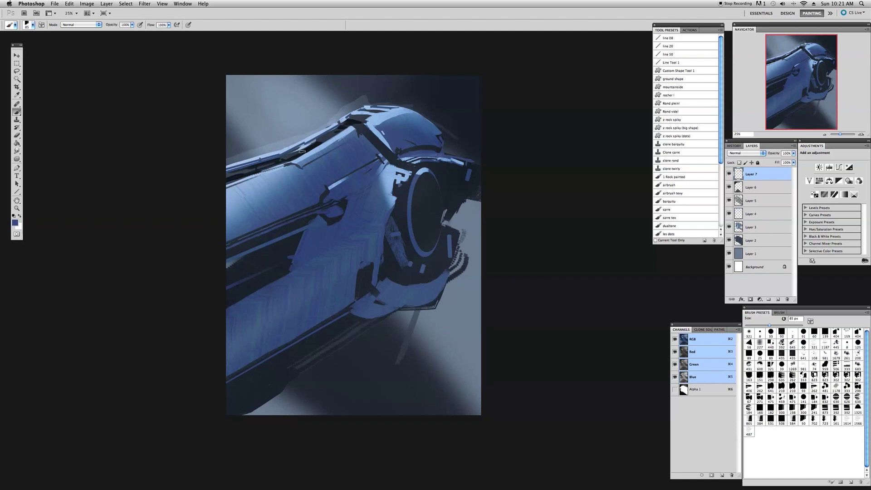
drag(270, 246, 272, 230)
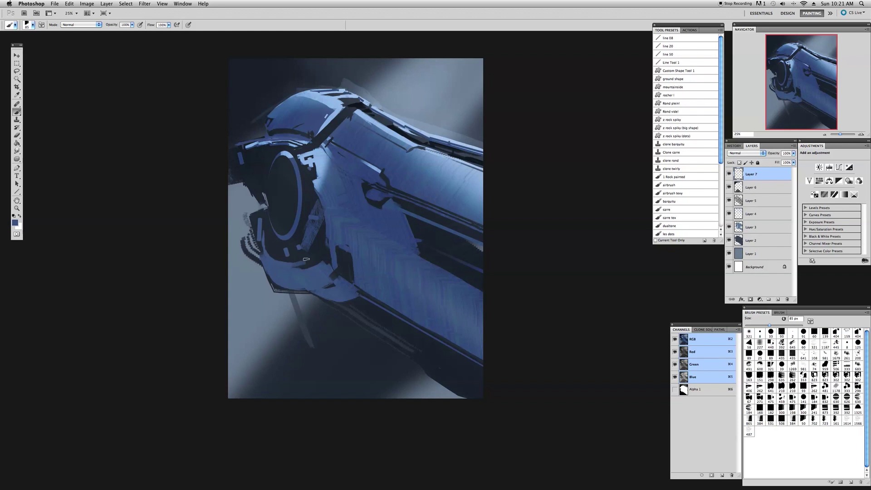
Paint small mechanical details around the ring's lower and inner edge with sampled colors and a 50 px brush
drag(321, 251, 324, 239)
drag(323, 241, 309, 261)
key(super+z)
key([)
alt+click(286, 250)
drag(301, 245, 315, 204)
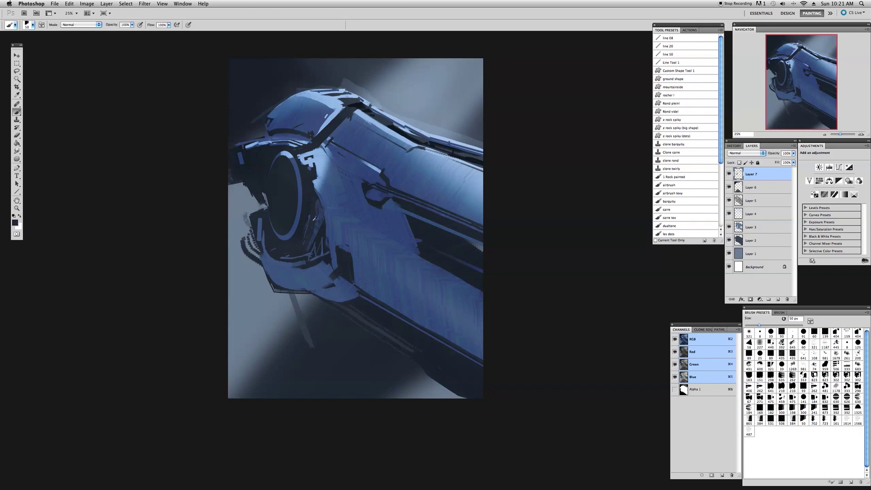
drag(311, 238, 314, 200)
Add panel details along the lower hull with sampled colors, flip the canvas back, and reduce the brush to 42 px
drag(382, 296, 376, 291)
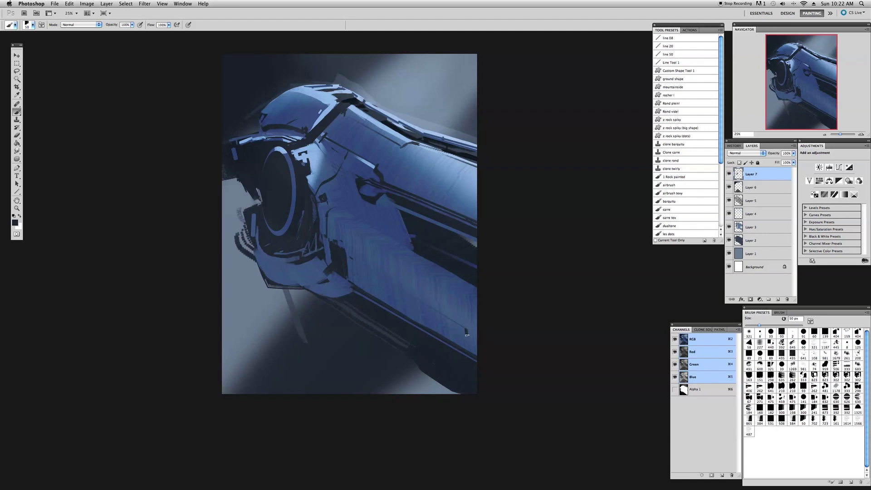
alt+click(372, 317)
click(779, 325)
alt+click(350, 298)
key(F1)
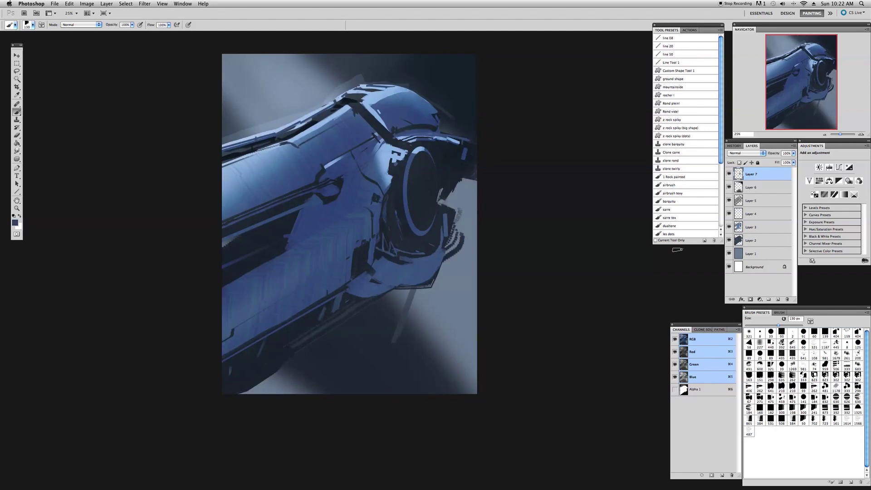
drag(765, 324, 757, 325)
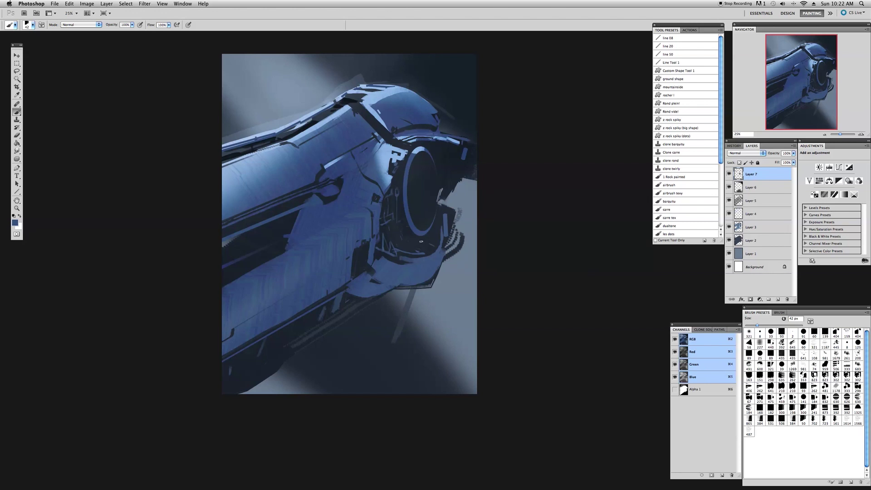
Create a new layer above Layer 7, enlarge the brush and sample the dark color from the upper hull
key(super+shift+n)
key(Return)
click(791, 325)
alt+click(254, 147)
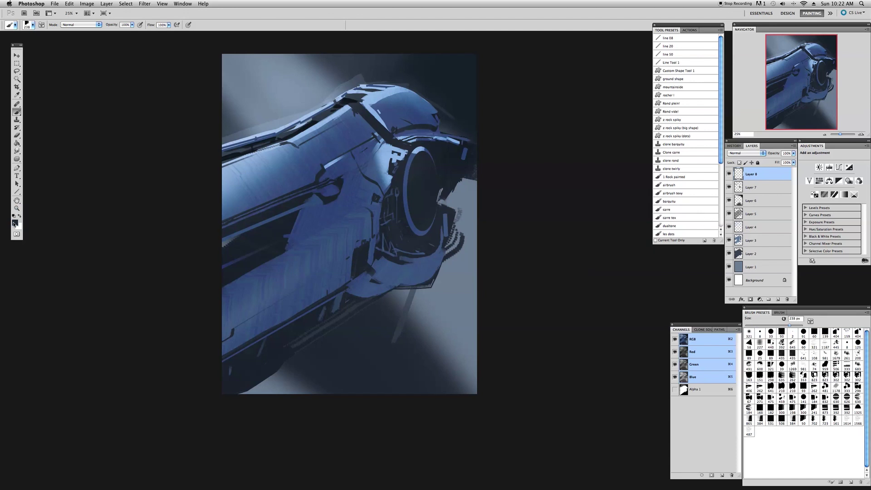
Try a gray-blue #65707b stroke in the recess above the ring and undo it
click(14, 223)
click(658, 291)
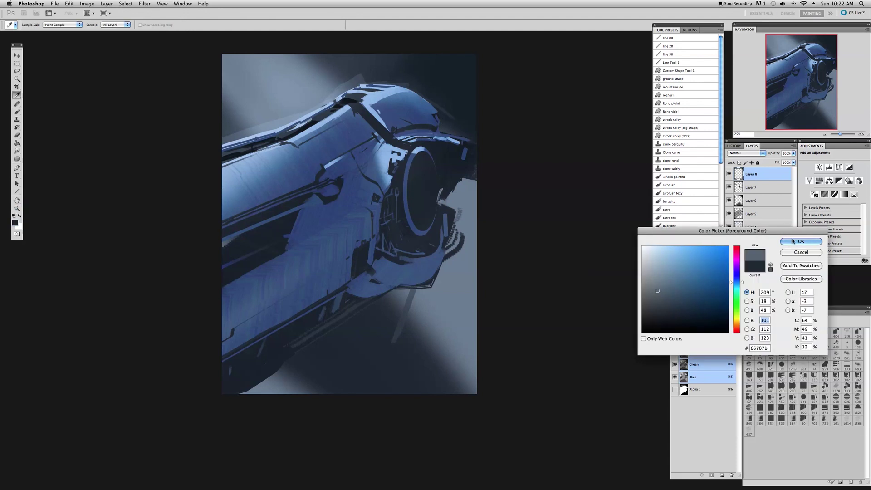
click(801, 242)
mouse_move(407, 147)
mouse_down()
mouse_move(417, 145)
mouse_move(407, 150)
mouse_up()
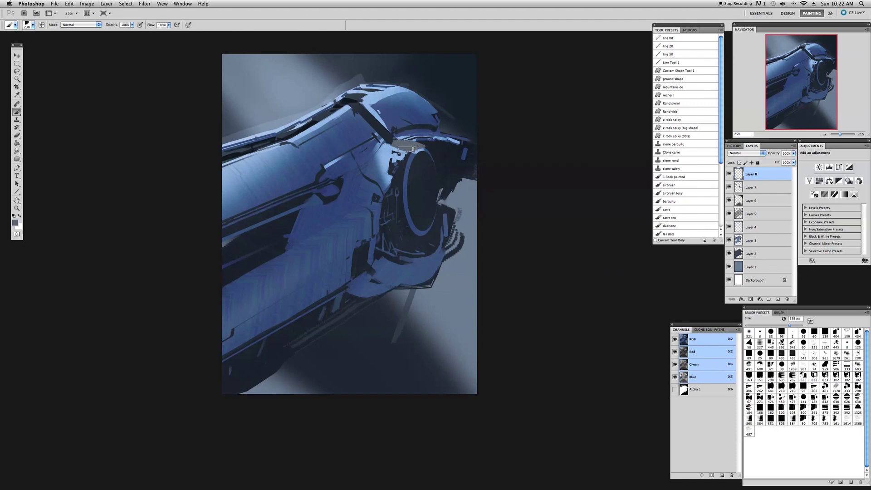
key(ctrl+z)
Select the dark areas using Color Range with a fuzziness of 31 and hide the selection outline
click(125, 3)
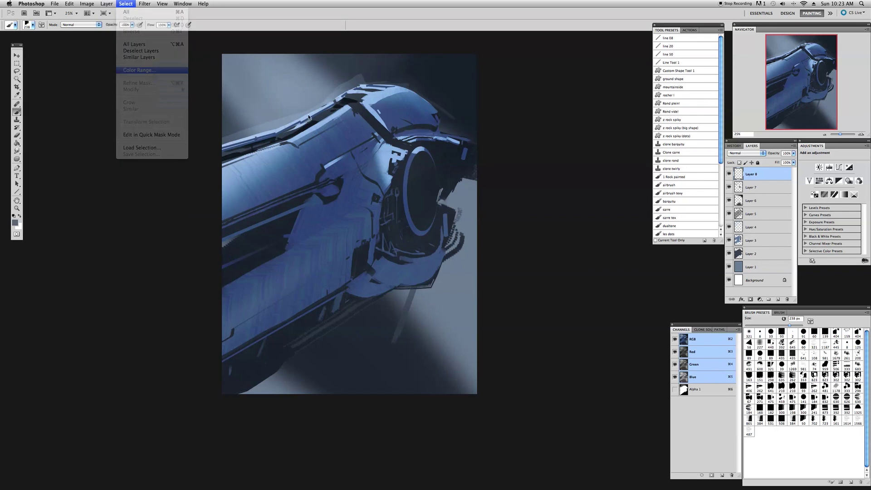
click(139, 70)
click(341, 345)
drag(539, 340, 537, 342)
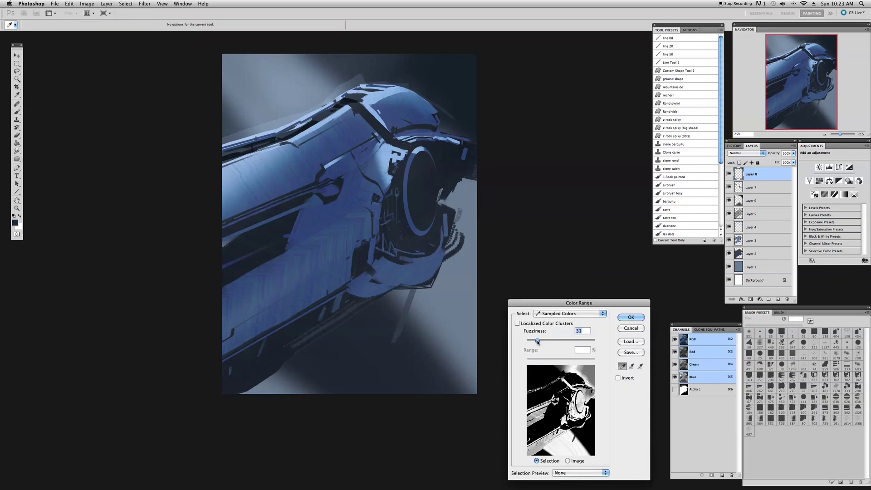
click(630, 318)
key(b)
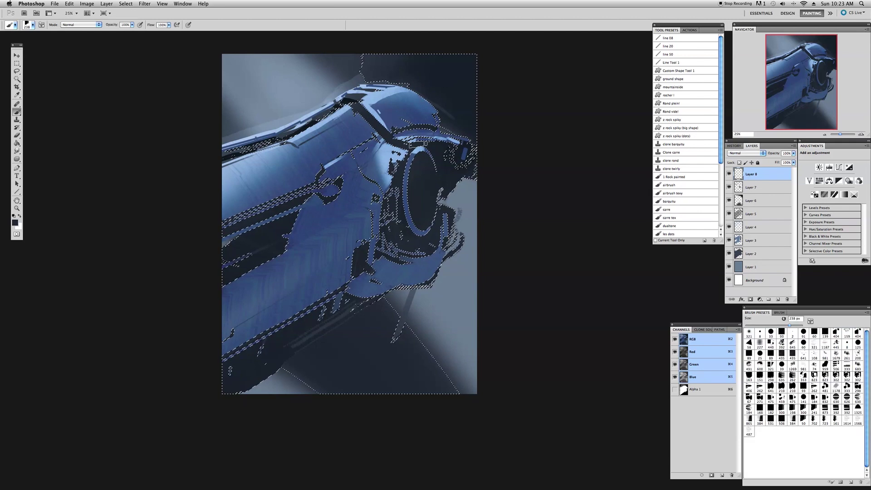
key(super+h)
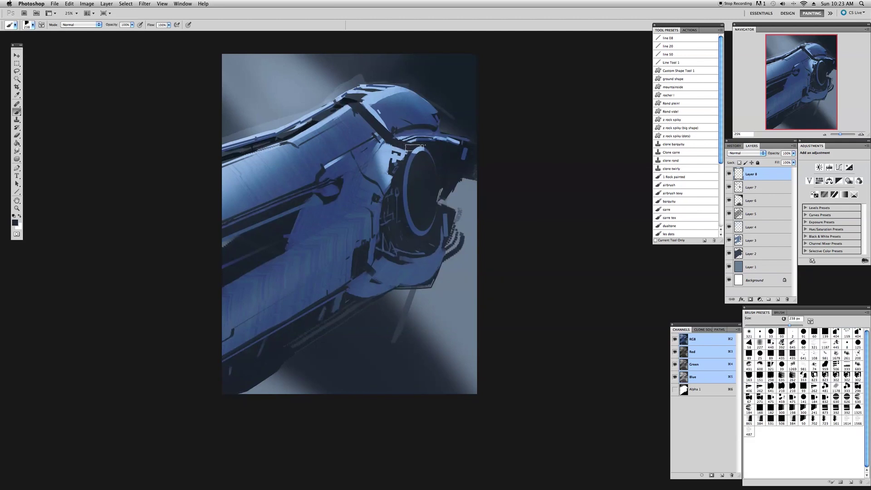
Paint muted gray-blue tones into the dark recesses around the dome and ring, alternating picked and sampled colors and reducing the brush size
click(15, 223)
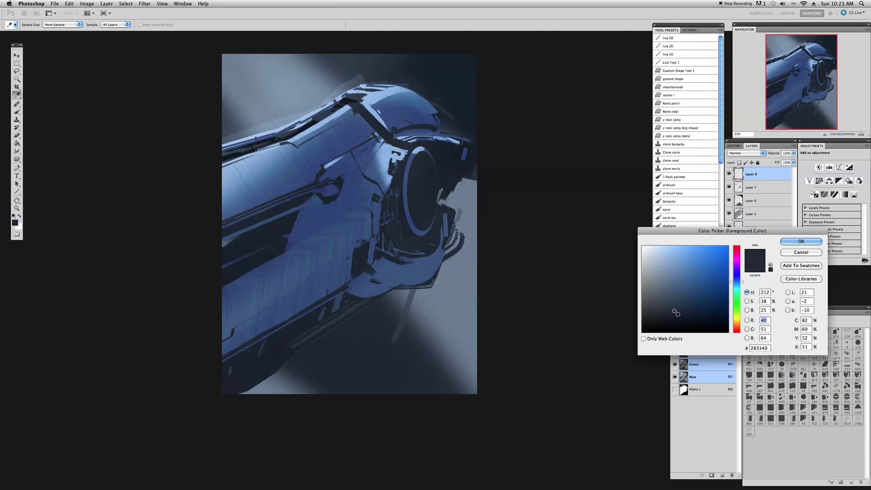
click(802, 242)
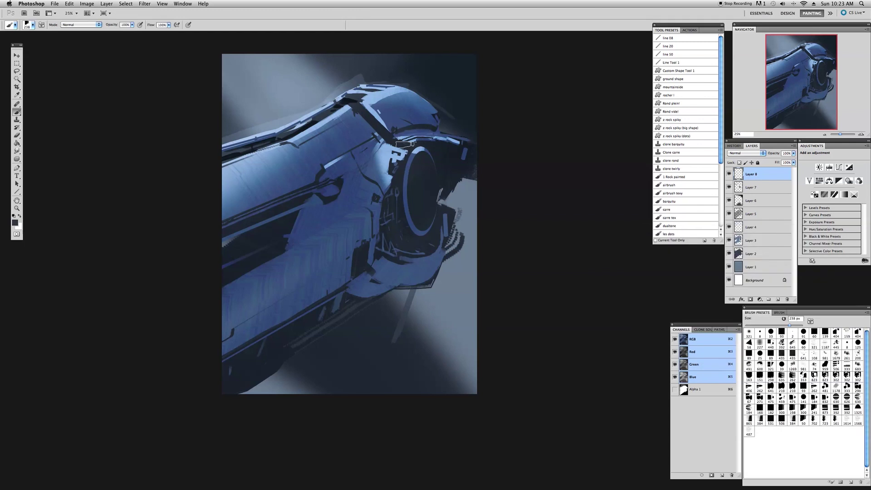
click(15, 222)
click(656, 295)
click(801, 240)
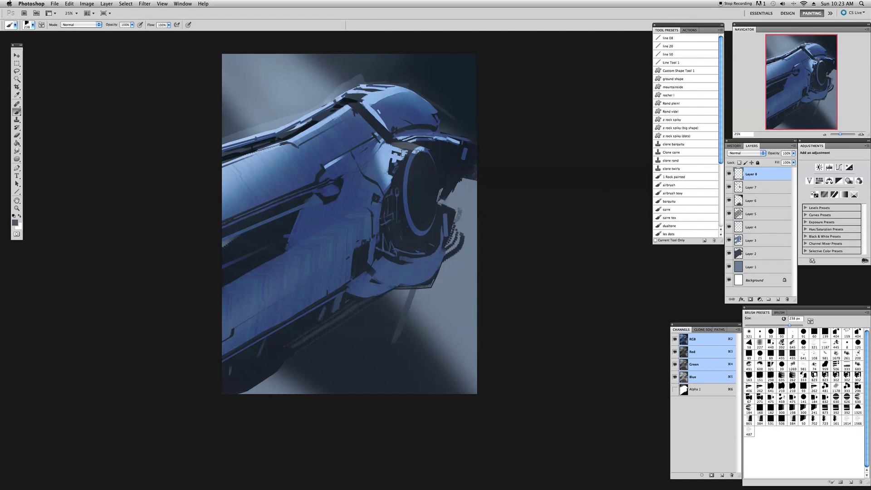
alt+click(406, 157)
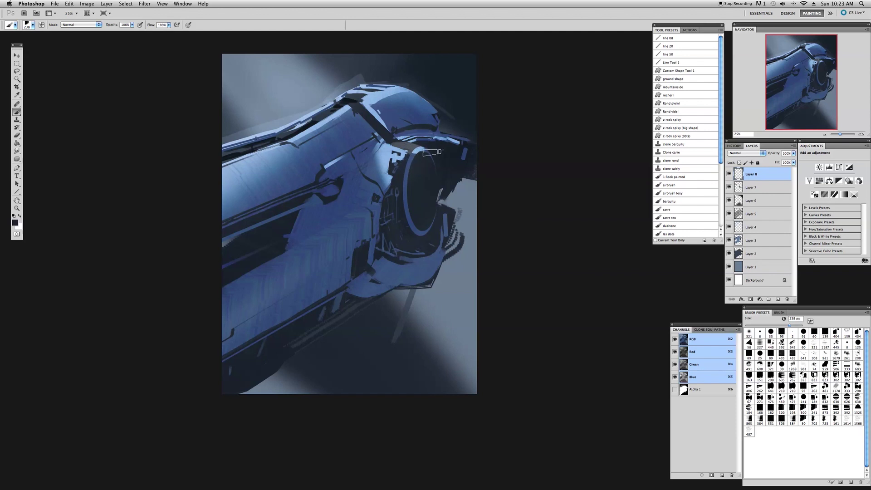
alt+click(412, 139)
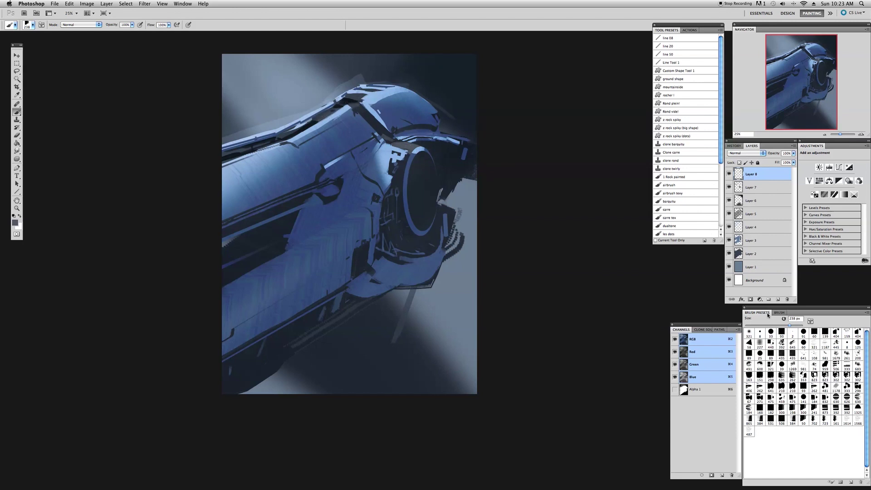
drag(792, 326, 768, 321)
alt+click(383, 132)
Try a stroke across the lower ring with the 321 px soft round brush and undo it
click(748, 329)
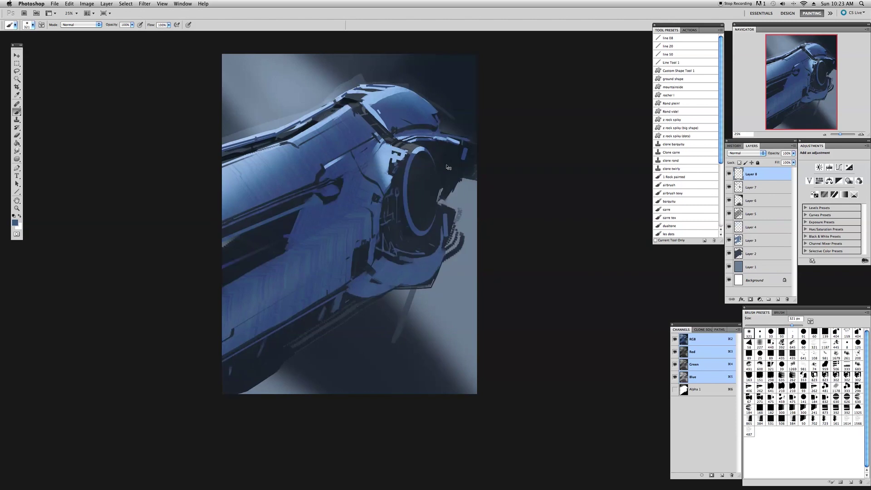
drag(387, 219, 421, 233)
key(super+z)
Trim the blue paint along the hull side's panel edges using the Eraser with a 26 px brush tip
key(e)
click(781, 333)
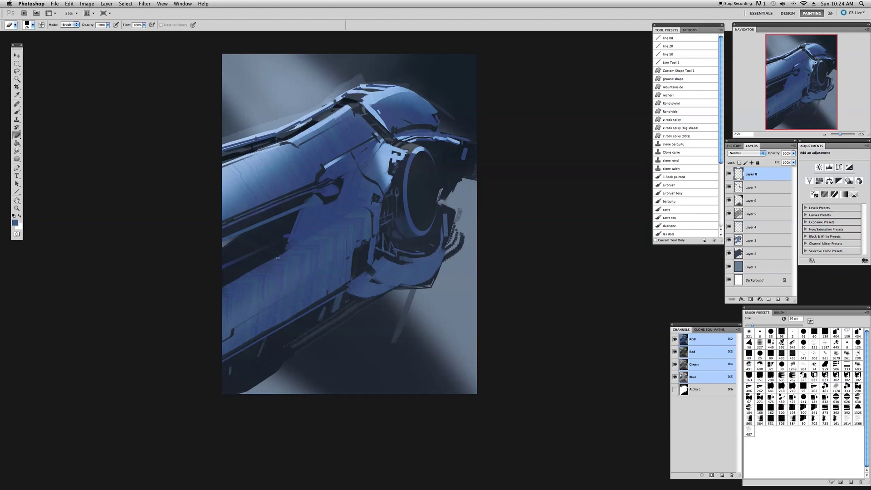
drag(290, 241, 273, 252)
drag(309, 208, 312, 206)
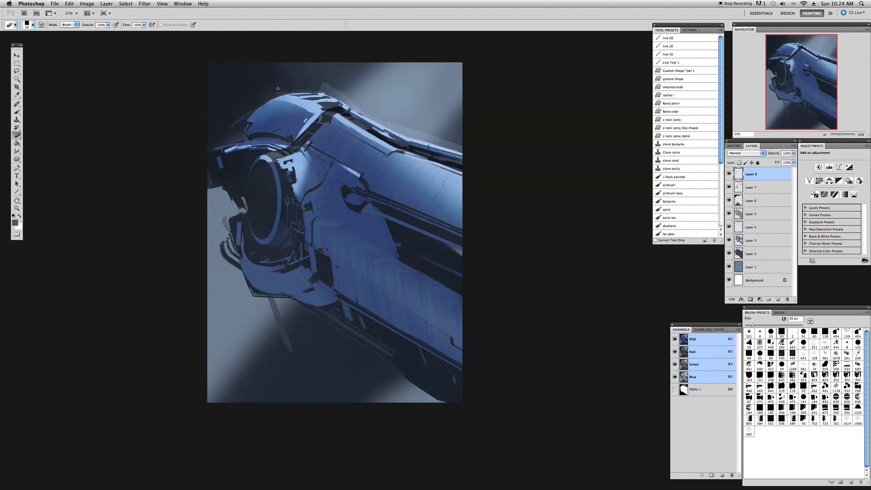
Paint sampled dark blue accents along the slanted end of the hull's dark side recess with a 68 px brush
key(b)
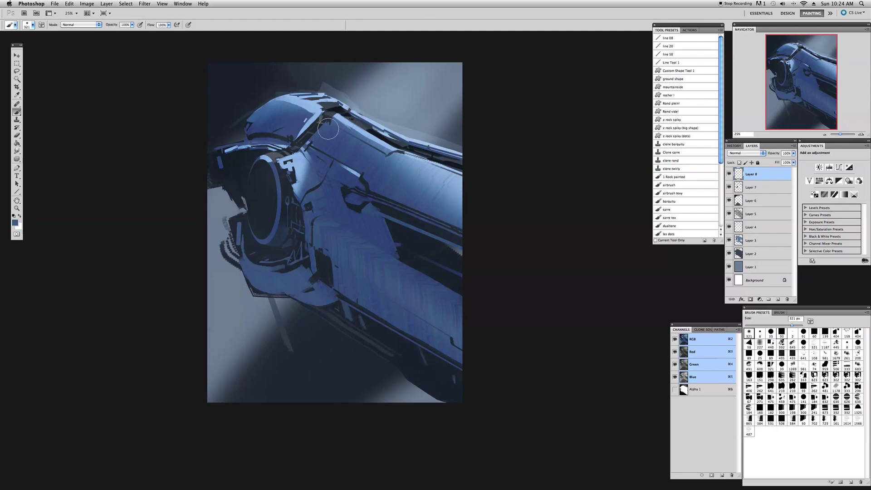
key(space)
drag(286, 228, 297, 225)
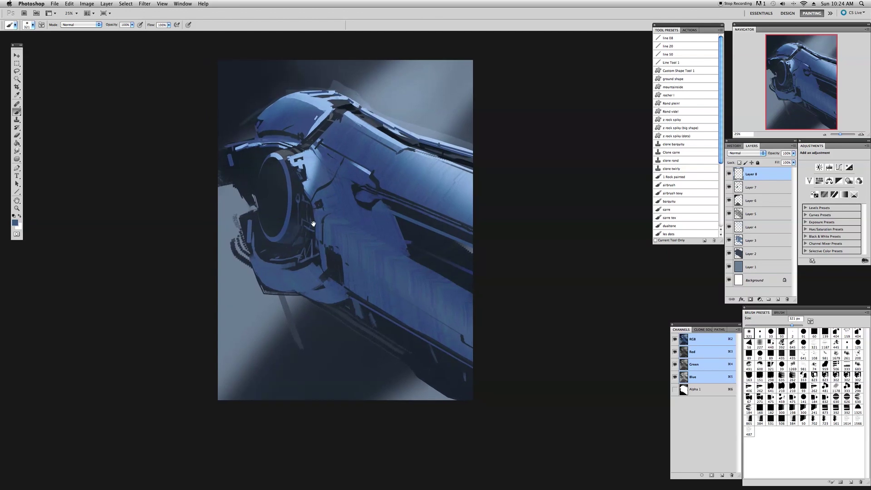
drag(792, 325, 765, 325)
alt+click(395, 237)
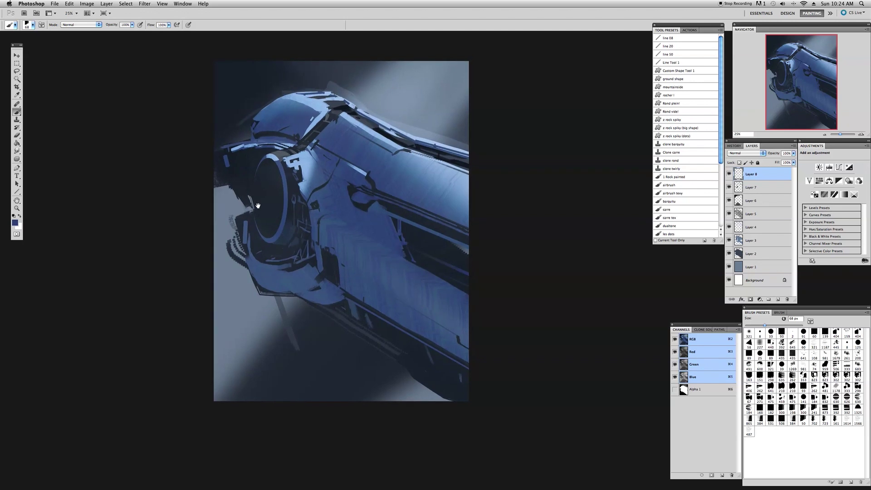
drag(258, 206, 263, 205)
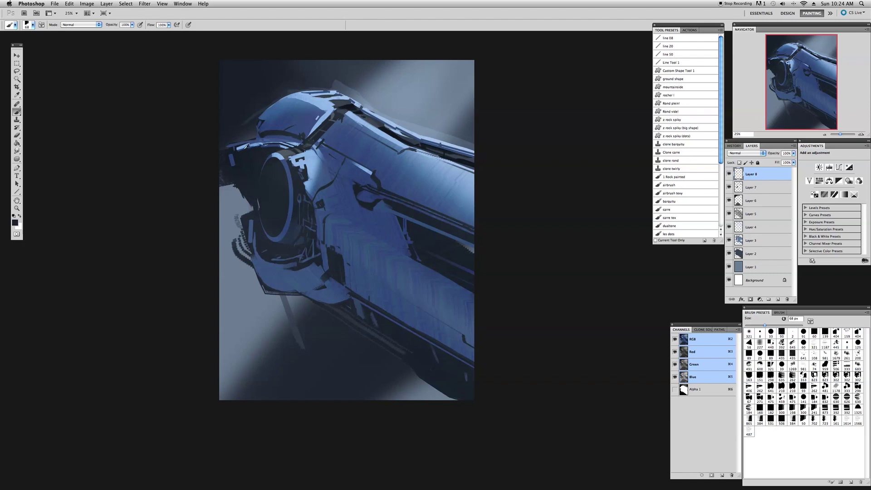
Paint a light blue fin shape below the dome beside the ring with a sampled color and a 73 px brush
drag(221, 151, 230, 151)
drag(789, 315, 793, 316)
alt+click(232, 157)
mouse_move(227, 157)
mouse_down()
mouse_move(224, 170)
mouse_move(241, 165)
mouse_move(205, 168)
mouse_up()
key(super+z)
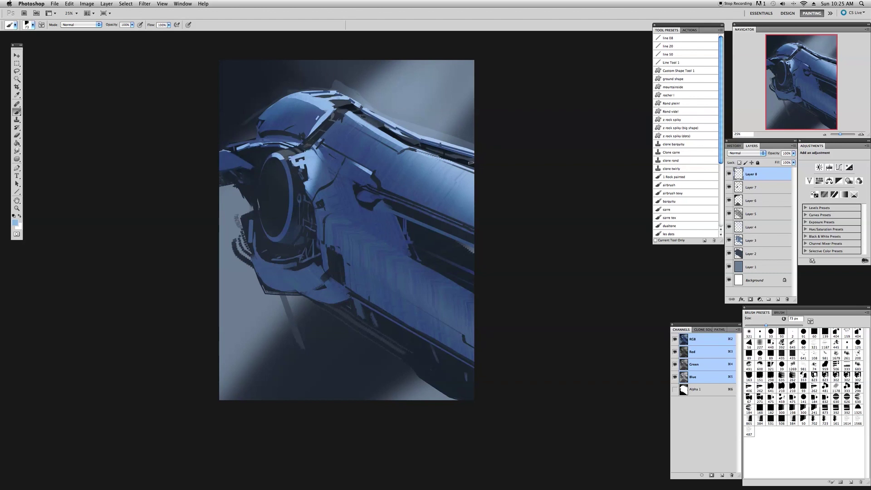
Switch to the 321 px soft round brush and add a new layer above Layer 8
click(749, 334)
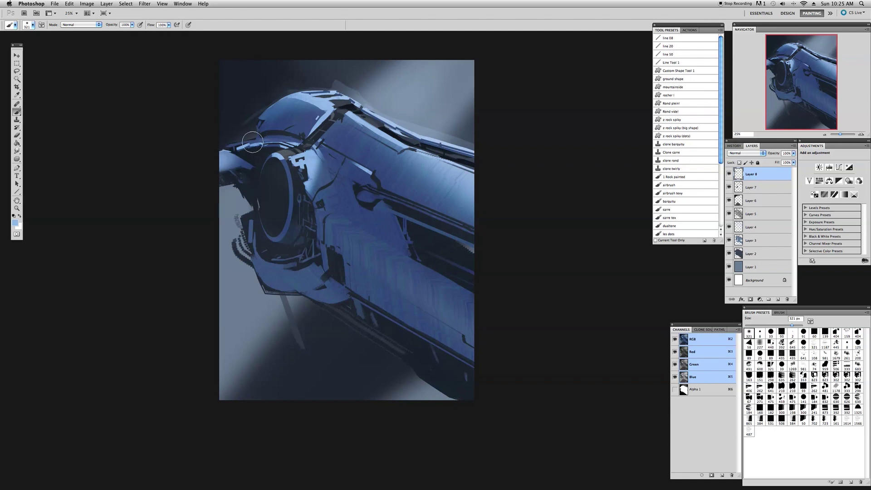
drag(259, 269, 260, 263)
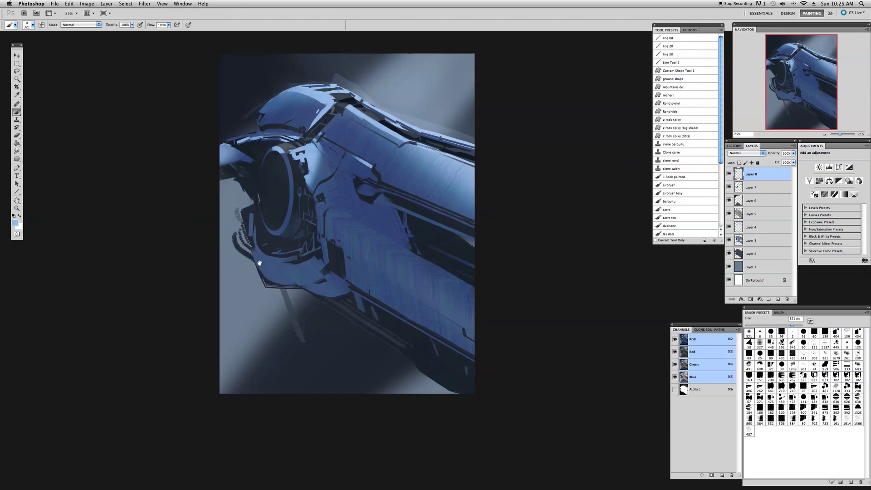
key(super+shift+n)
key(Return)
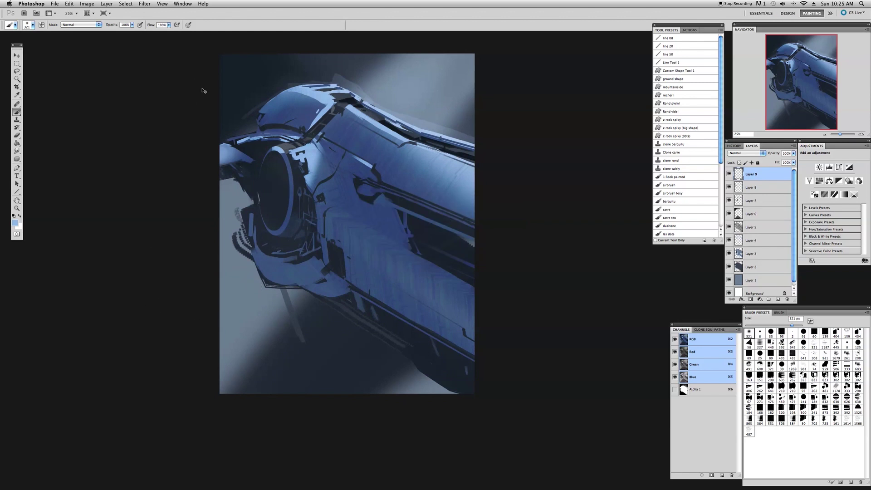
drag(210, 235, 222, 244)
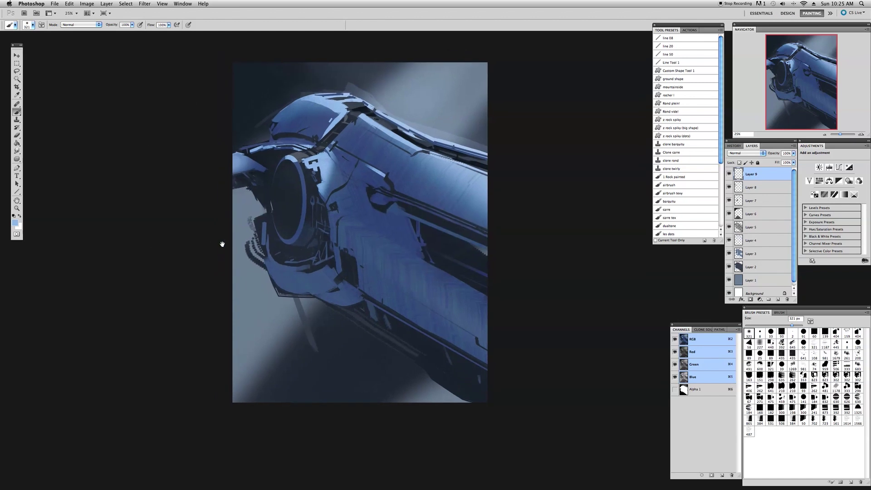
Block in a near-black barrel projecting from the ring's center using color #0b1014, starting with a 274 px textured brush
click(815, 408)
drag(790, 325, 791, 325)
alt+click(308, 106)
alt+click(281, 182)
click(15, 222)
click(679, 324)
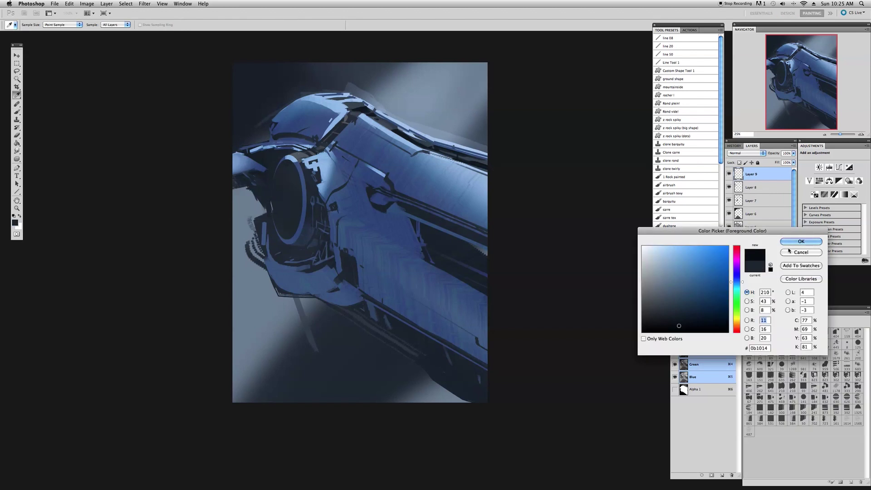
click(801, 241)
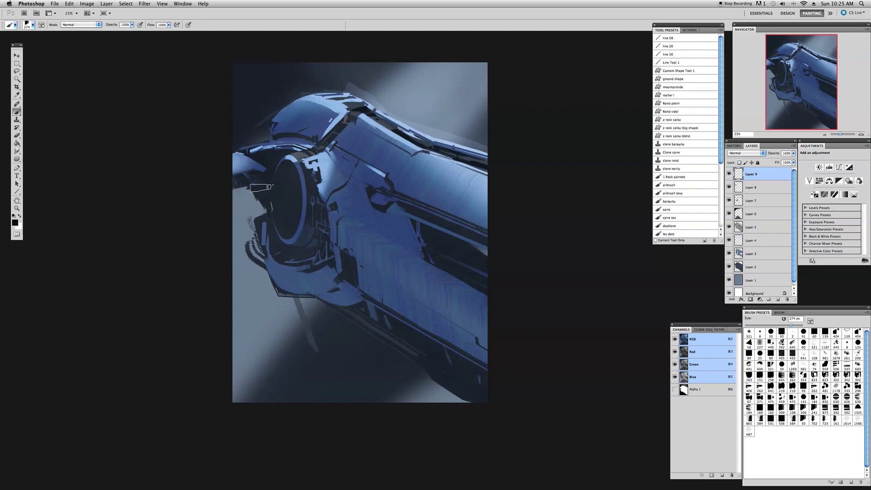
mouse_move(266, 190)
mouse_down()
mouse_move(261, 214)
mouse_move(272, 188)
mouse_move(283, 187)
mouse_move(274, 190)
mouse_move(276, 210)
mouse_move(288, 208)
mouse_move(271, 191)
mouse_up()
key(super+z)
key(super+z)
drag(273, 183, 260, 182)
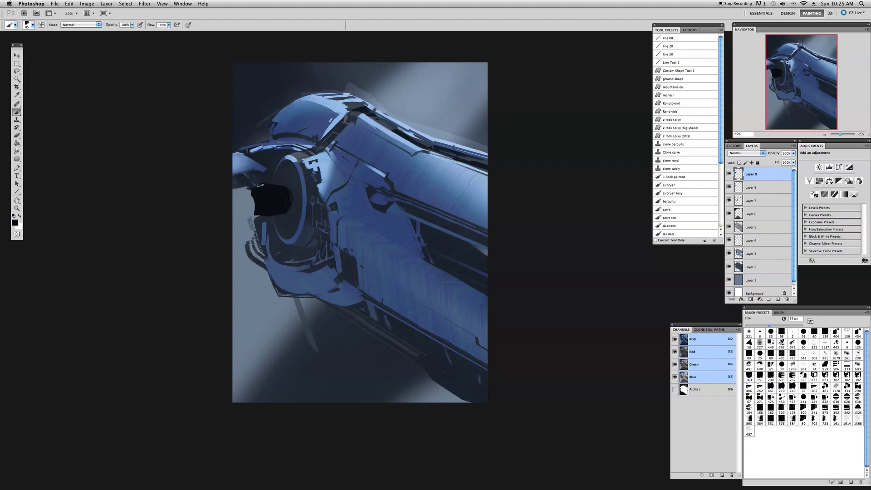
Flip the canvas and extend the black barrel outward, adding small protrusions around it with an 85 px brush
key(super+shift+h)
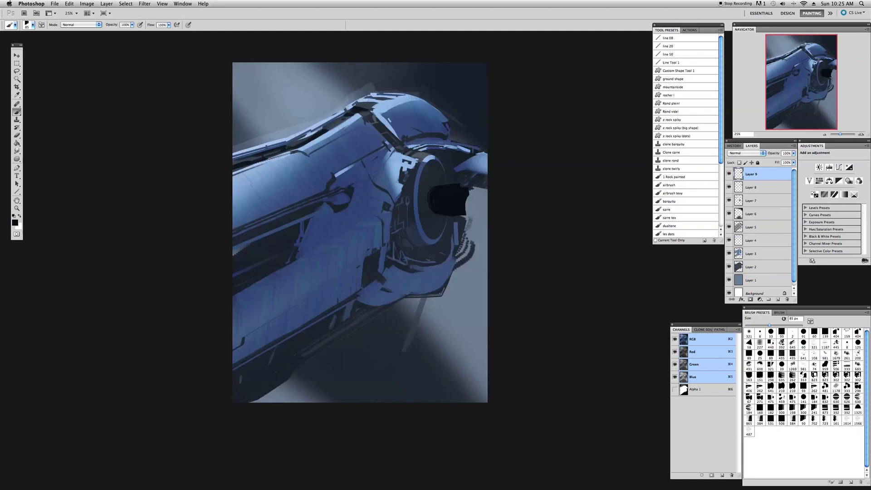
drag(472, 190, 470, 209)
key(super+z)
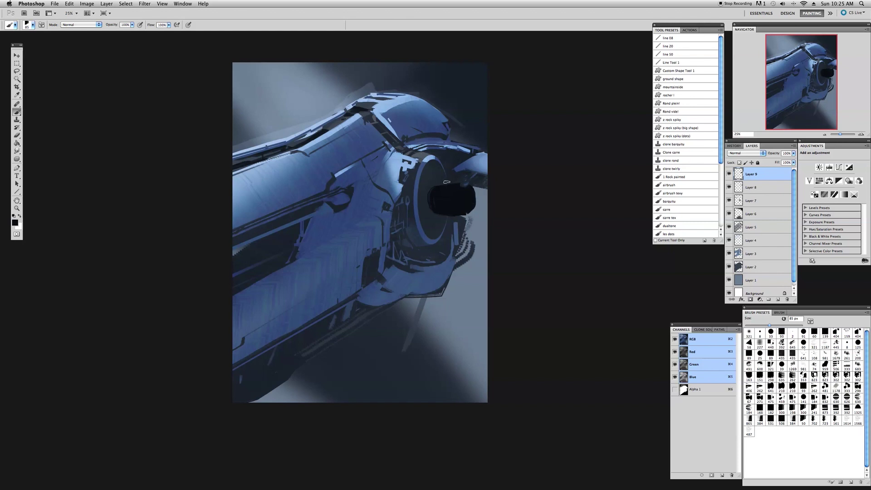
drag(443, 220, 450, 214)
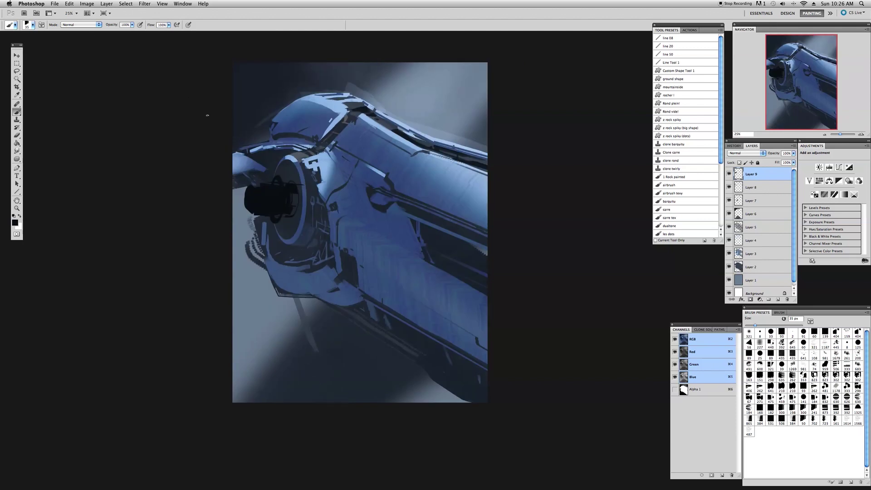
Draw a filled blue ellipse on a new layer as the front face of the black barrel
key(u)
click(106, 25)
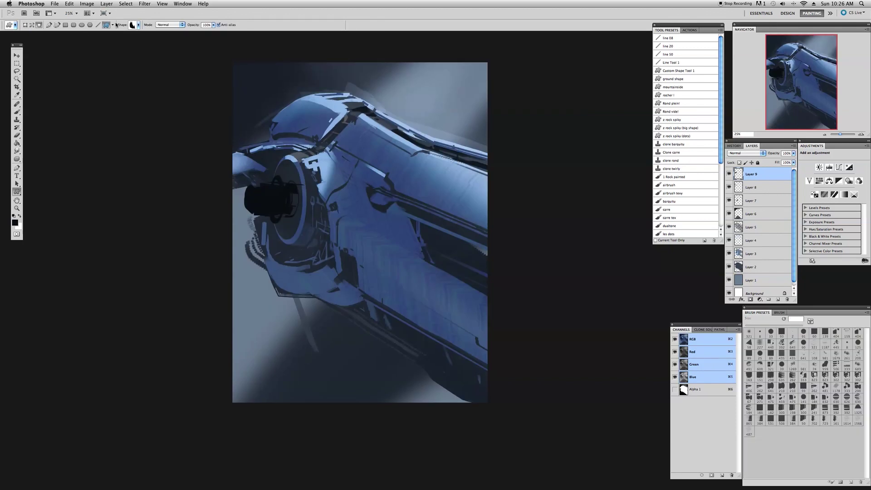
click(136, 25)
click(135, 26)
click(82, 25)
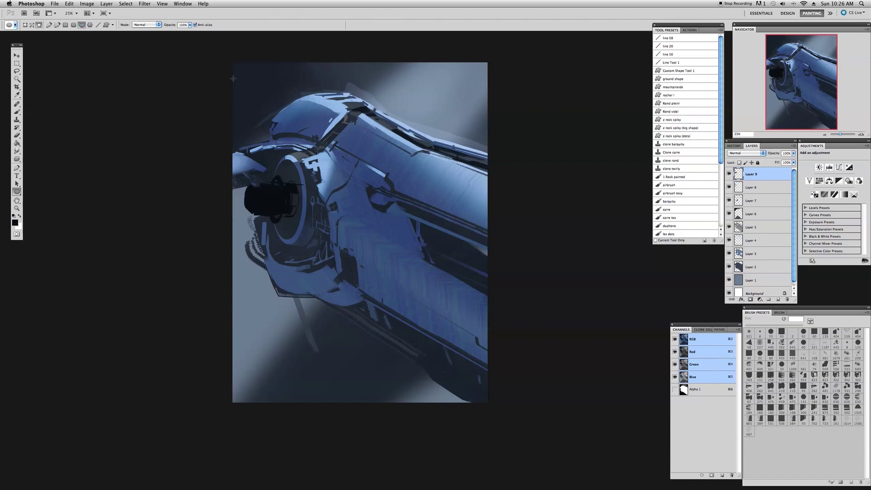
key(super+shift+n)
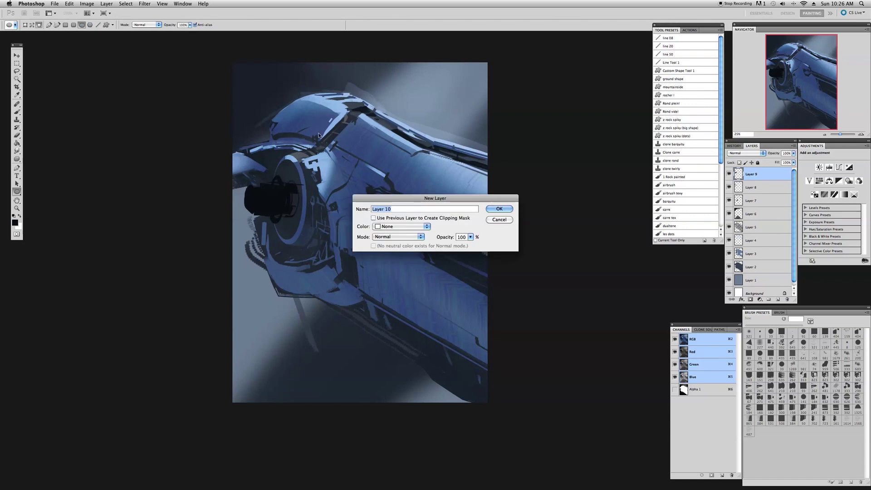
key(Return)
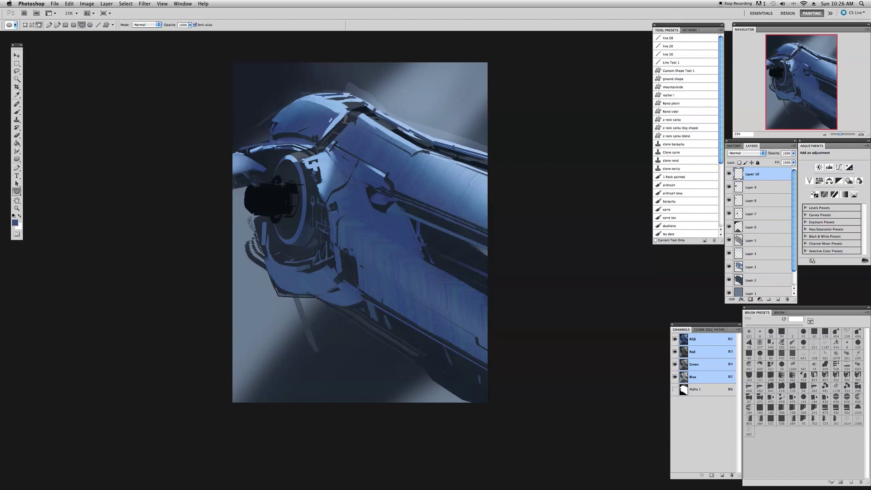
drag(255, 187, 244, 212)
Darken the barrel's elliptical front face with sampled black using the 321 px soft round brush
click(17, 112)
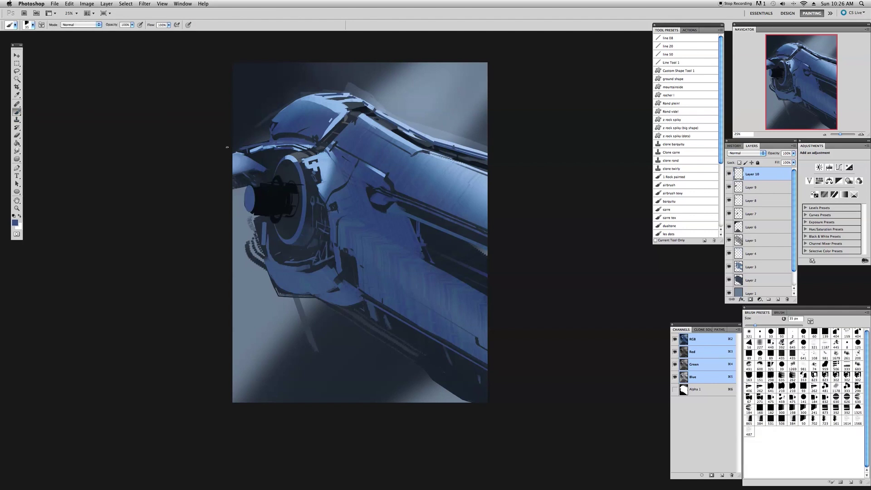
click(751, 333)
alt+click(273, 193)
drag(254, 186, 258, 216)
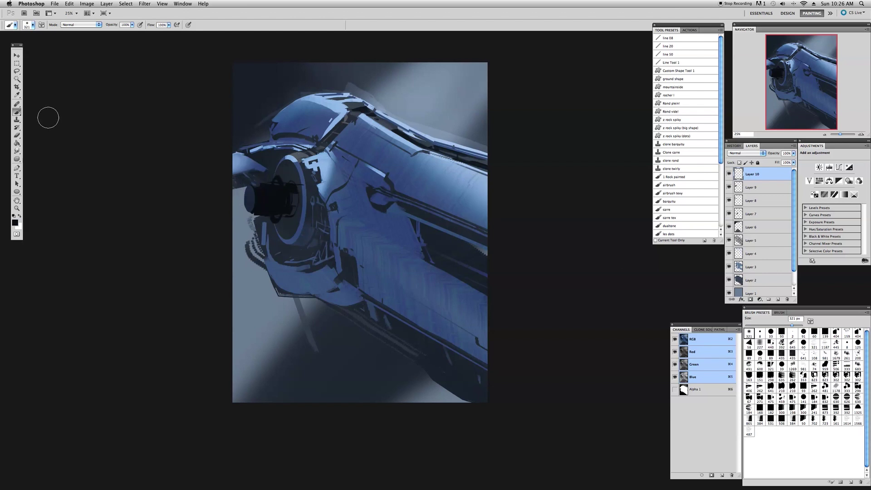
Paint light blue highlights and mechanical details on the barrel on a new layer, using sampled colors and a 100 px textured brush
key(ctrl+shift+n)
key(Return)
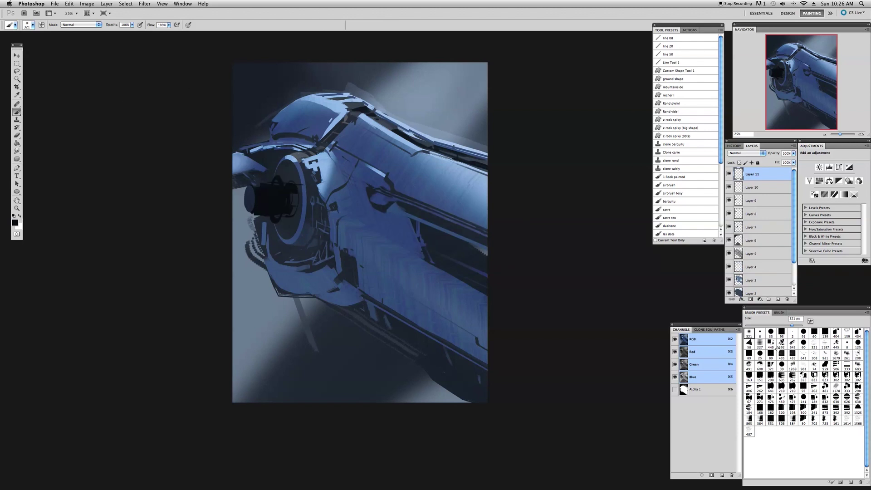
click(814, 409)
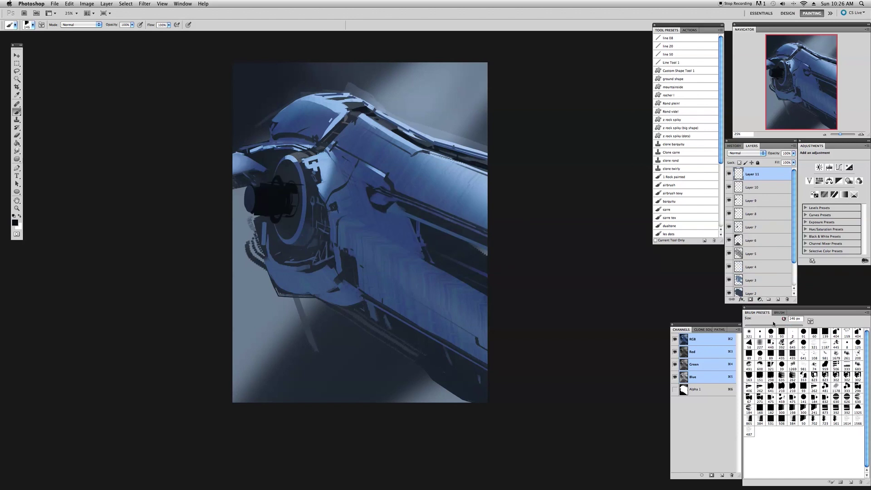
alt+click(258, 189)
drag(263, 196, 262, 208)
key(super+z)
alt+click(280, 172)
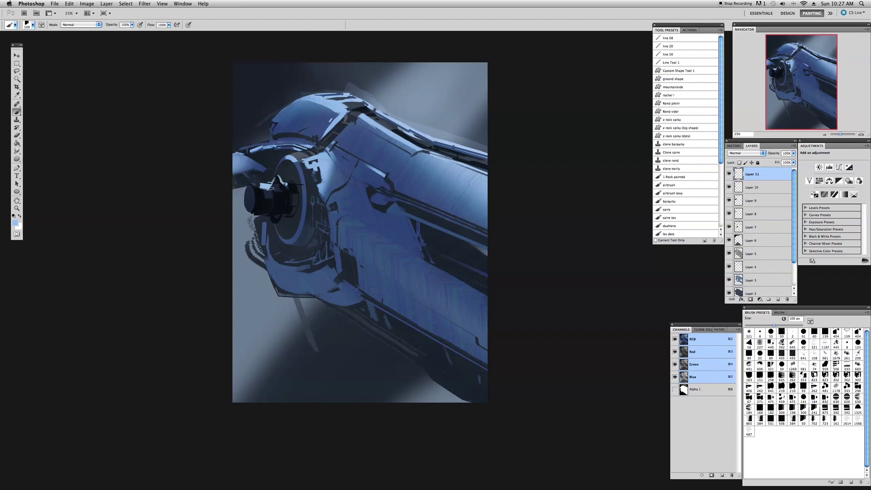
Soften the barrel's shading with sampled dark blue using the 321 px soft round brush
click(749, 333)
mouse_move(254, 191)
mouse_down()
mouse_move(295, 197)
mouse_move(266, 209)
mouse_move(286, 198)
mouse_up()
key(super+z)
key(super+z)
alt+click(251, 196)
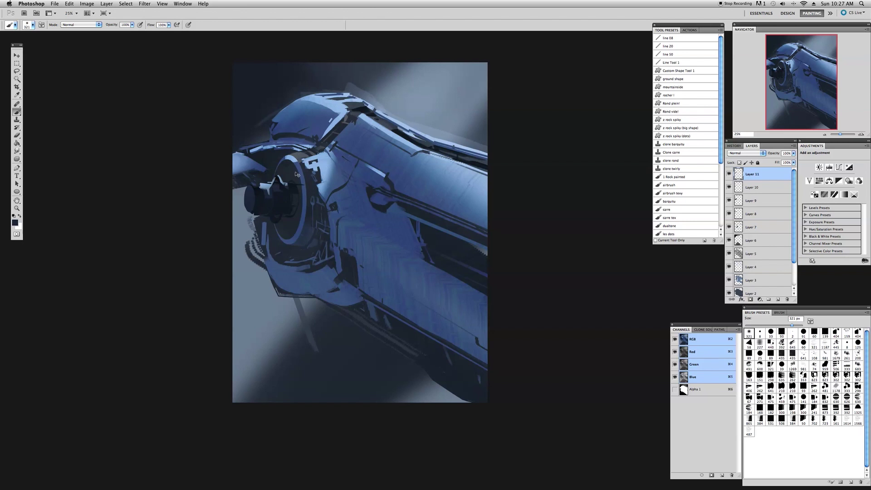
mouse_move(289, 197)
mouse_down()
mouse_move(272, 202)
mouse_move(292, 193)
mouse_up()
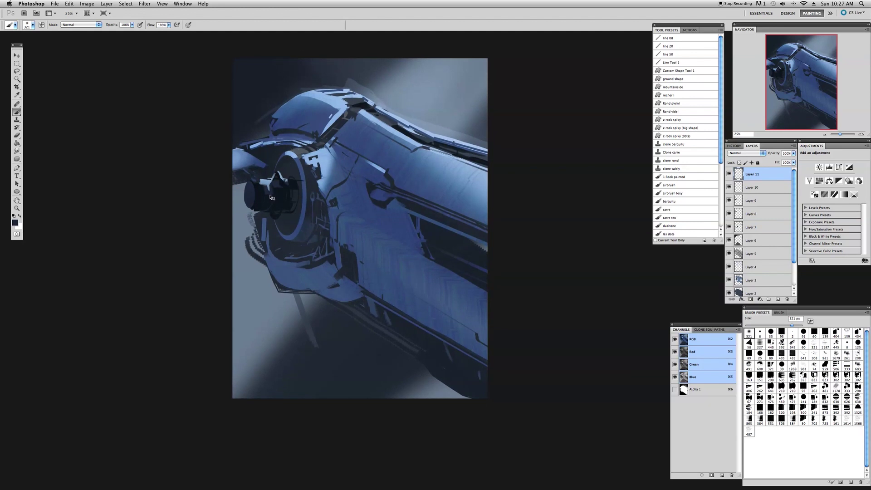
Select Layers 9 to 11, scale the barrel to about 77%, and reposition it in front of the ring
shift+click(758, 204)
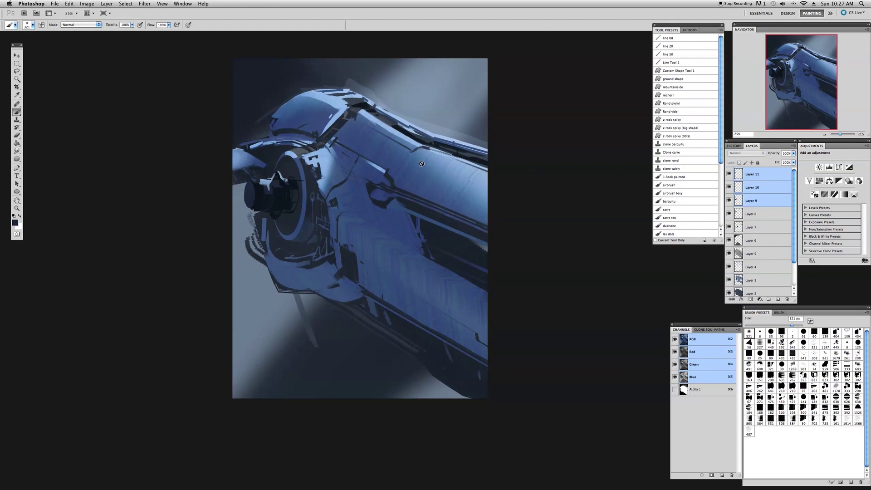
drag(279, 191, 280, 214)
key(ctrl+t)
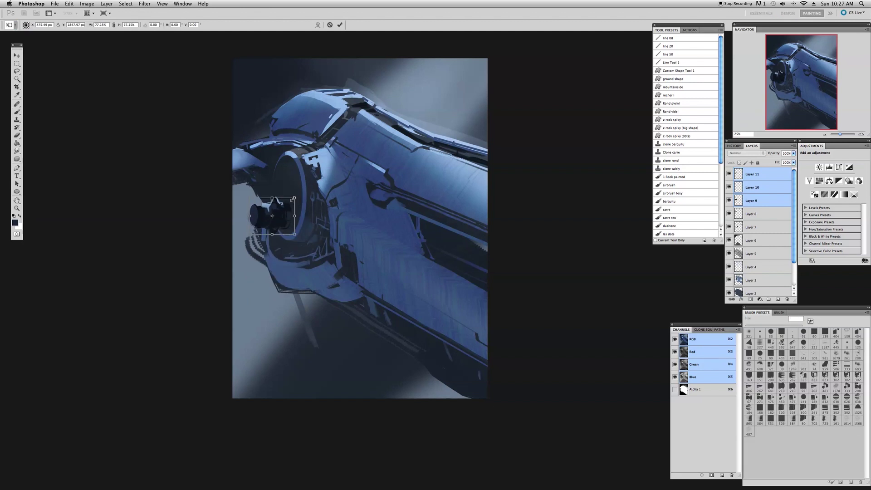
key(Return)
key(b)
drag(275, 214, 269, 200)
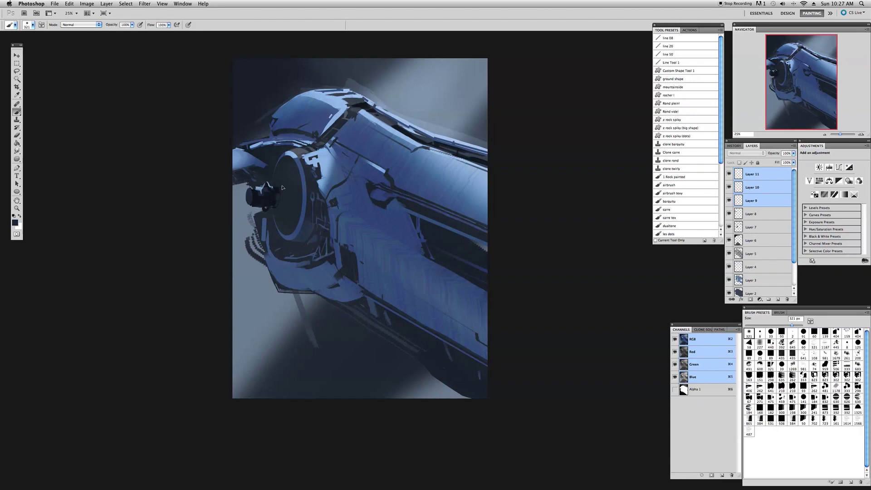
Add a new layer directly above Layer 7 and toggle Layer 7's visibility to check its content
drag(285, 162, 281, 162)
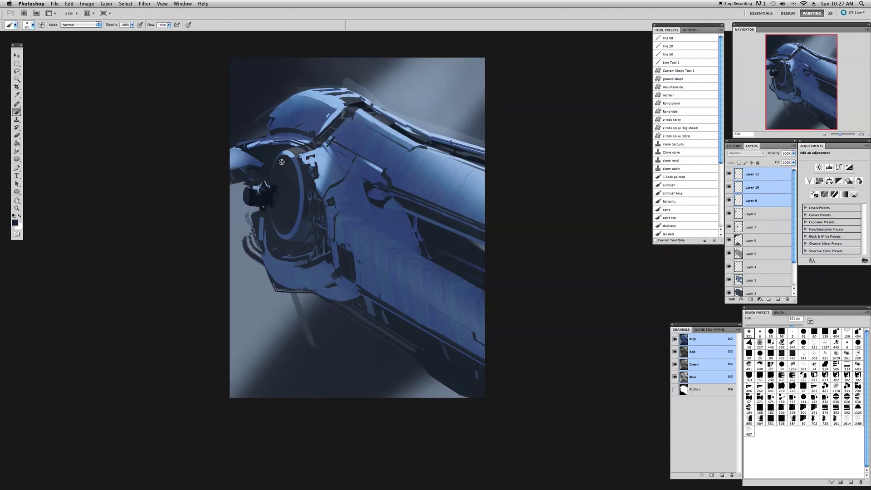
click(763, 240)
key(super+shift+n)
key(Return)
click(728, 240)
click(728, 240)
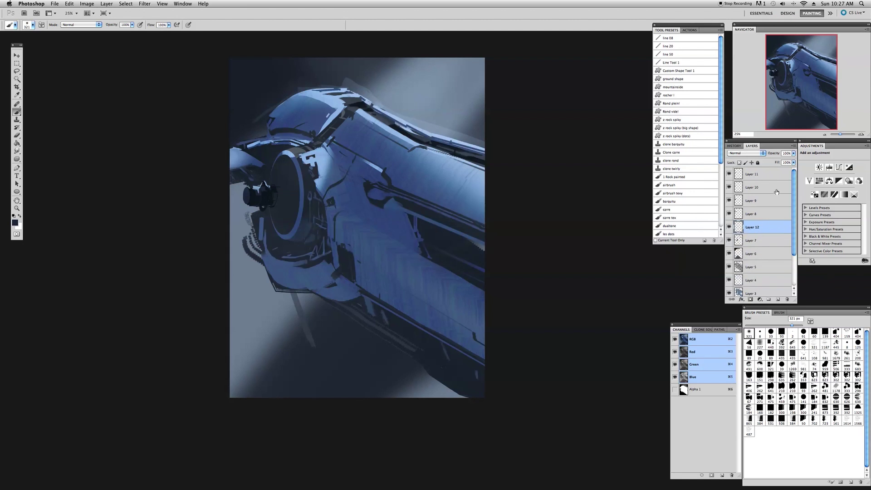
drag(410, 258, 414, 253)
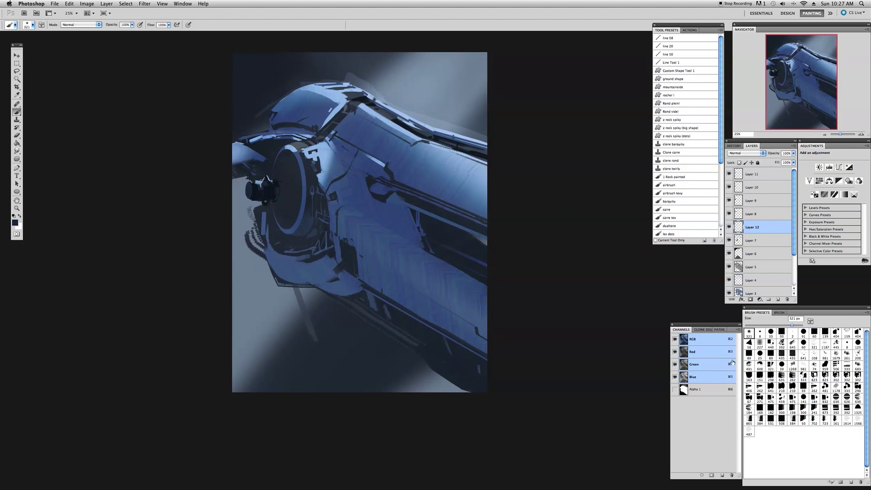
Select the painting's dark tones with Color Range, using sampled colors and a fuzziness of 39
click(126, 4)
click(136, 69)
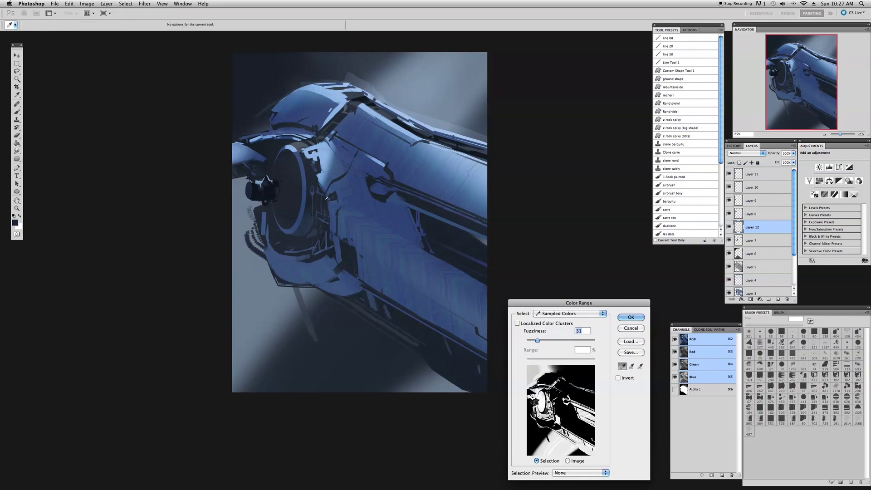
drag(533, 341, 540, 340)
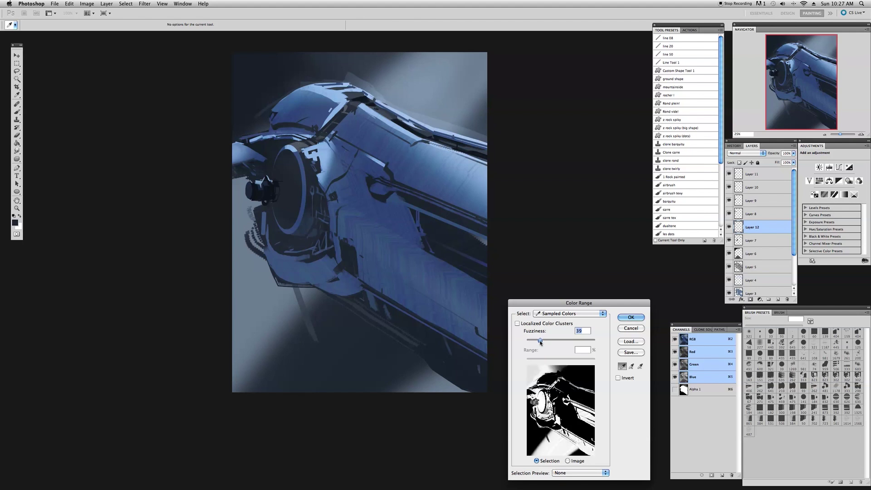
click(631, 317)
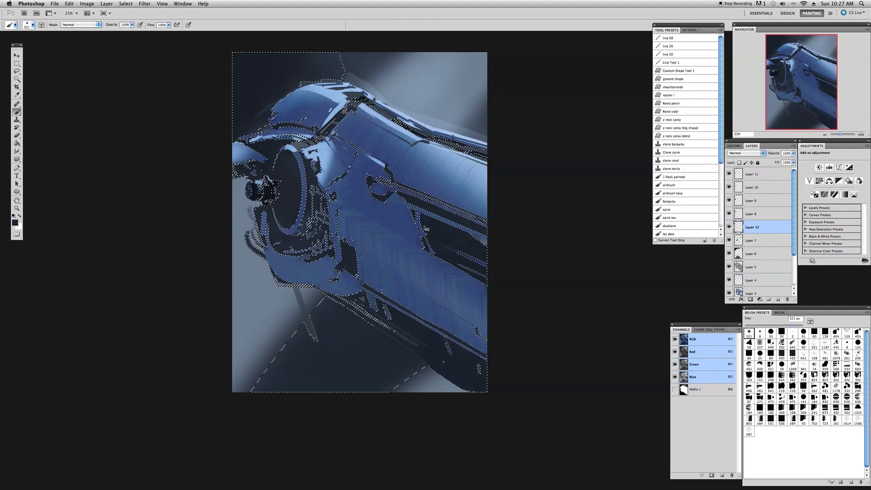
Darken the ring's disc within the dark-tone selection on Layer 12, using the textured brush at 428 px
click(815, 408)
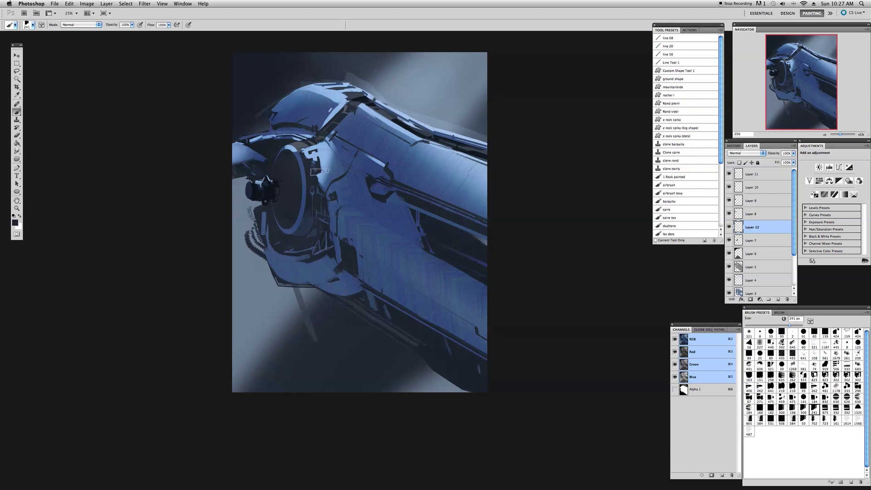
drag(789, 325, 795, 325)
drag(288, 185, 292, 205)
drag(306, 173, 304, 214)
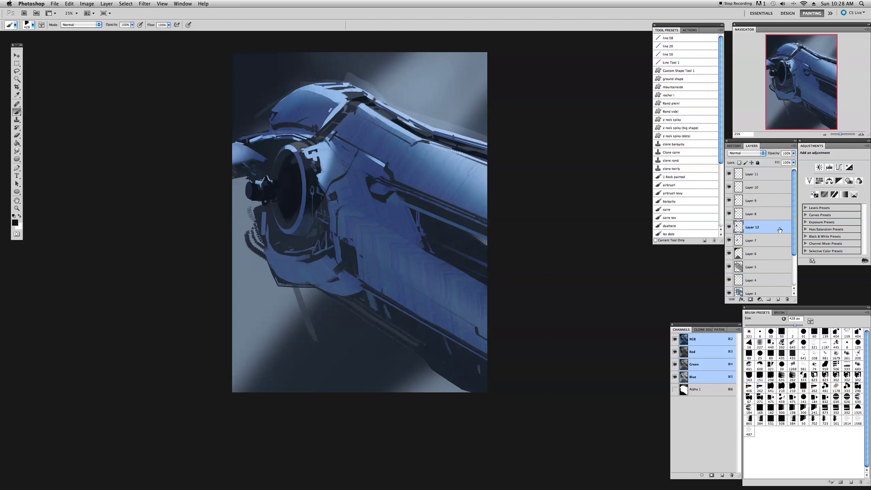
Check Layer 12's content by toggling its visibility and move the layer to the top of the stack
click(729, 227)
click(729, 227)
drag(769, 229, 771, 172)
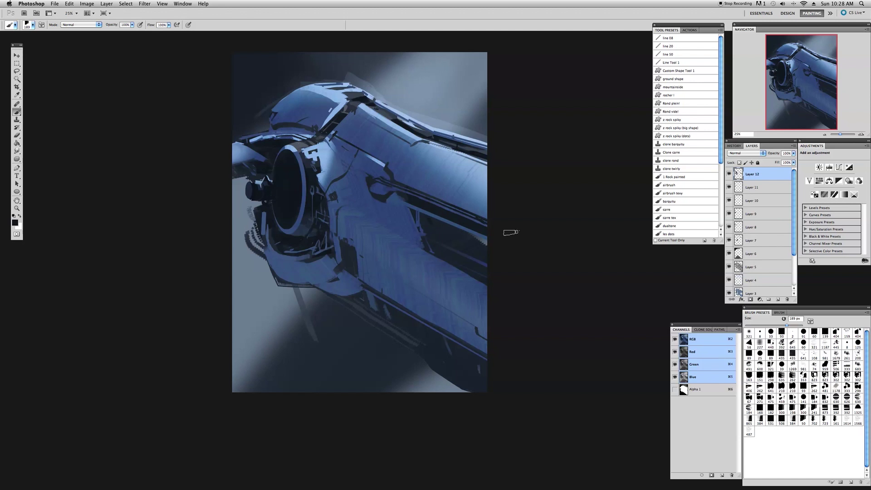
Paint dark details around the ring and in the hull's side recess with the textured brush reduced to 132 px
click(797, 325)
key(bracketleft)
key(bracketleft)
key(bracketleft)
key(bracketleft)
key(bracketleft)
key(bracketleft)
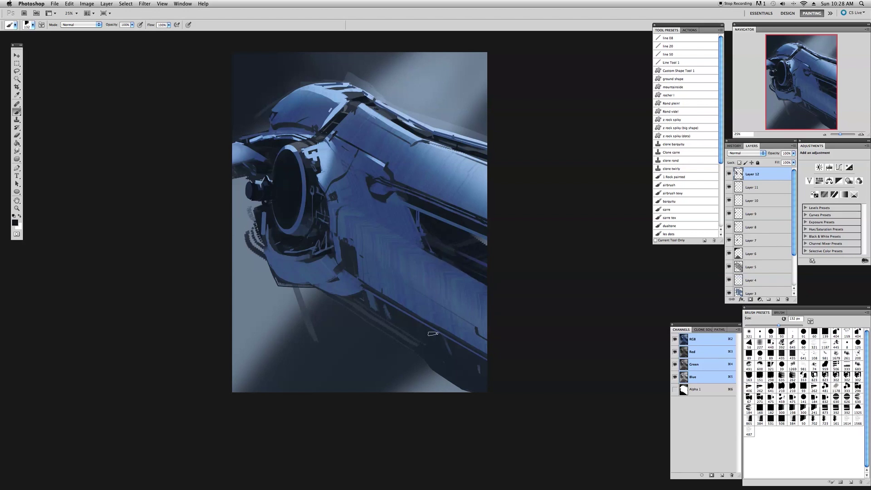
Darken the hull's underside edge with the textured brush at 298 px, undoing an unwanted stroke
click(797, 325)
drag(414, 316, 398, 310)
key(super+z)
click(782, 318)
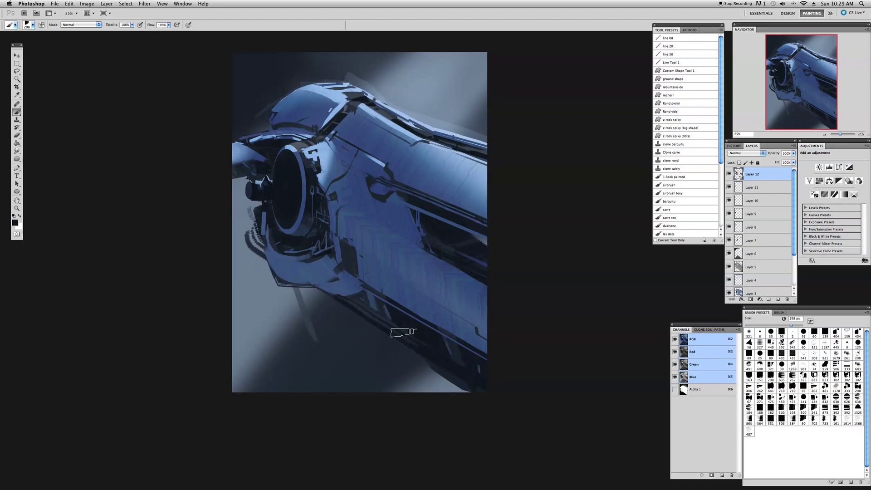
Touch up the lower hull beneath the ring with a sampled blue and the textured brush at 149 px
alt+click(307, 277)
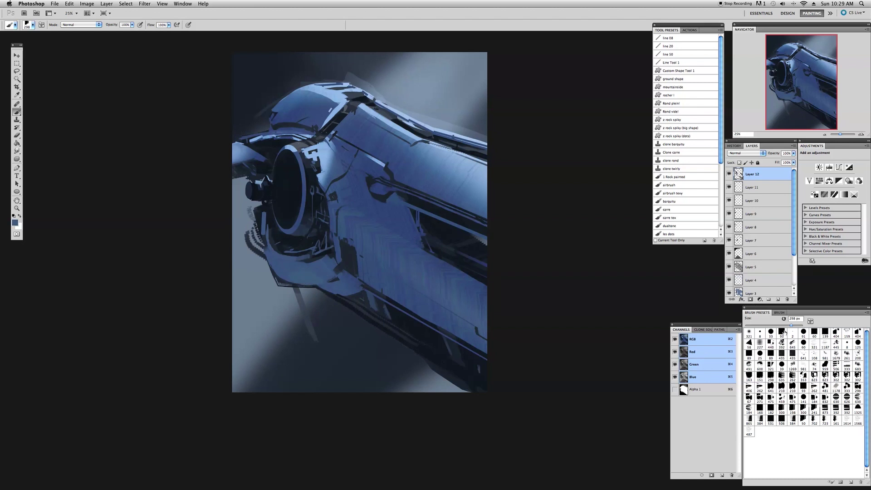
drag(790, 326, 781, 325)
scroll(293, 263, down, 1)
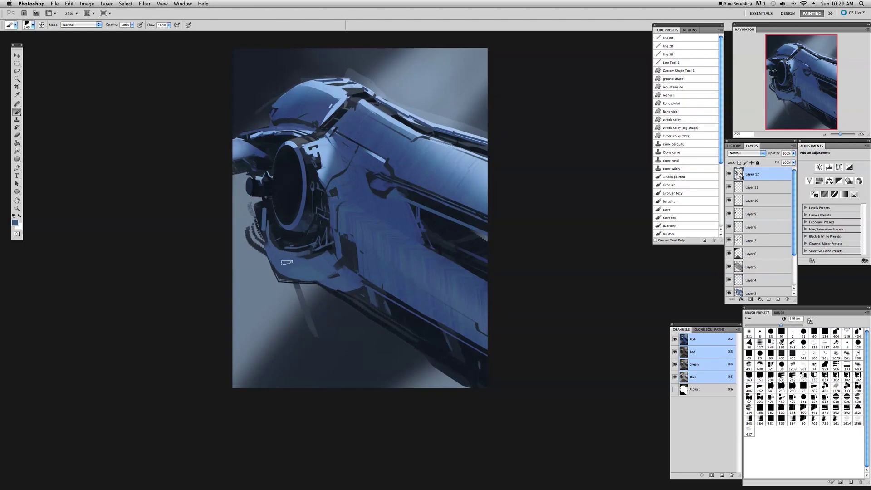
drag(313, 294, 310, 295)
drag(323, 108, 323, 125)
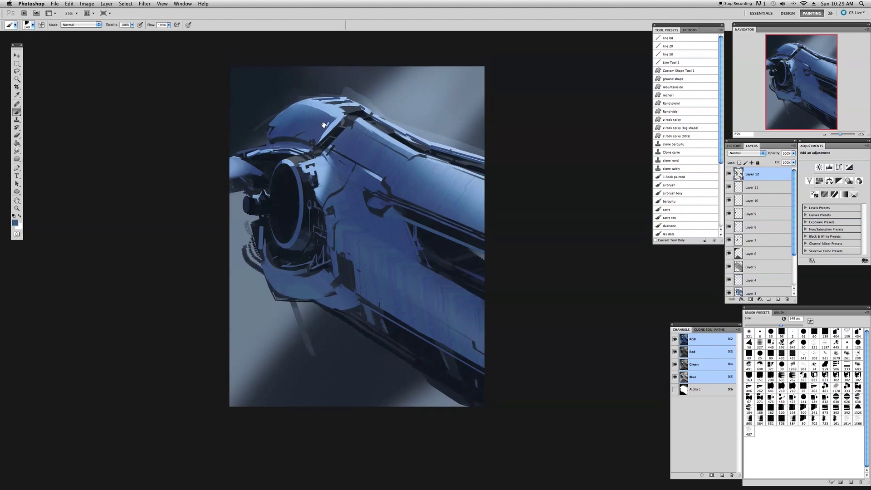
drag(377, 218, 377, 216)
drag(327, 259, 329, 266)
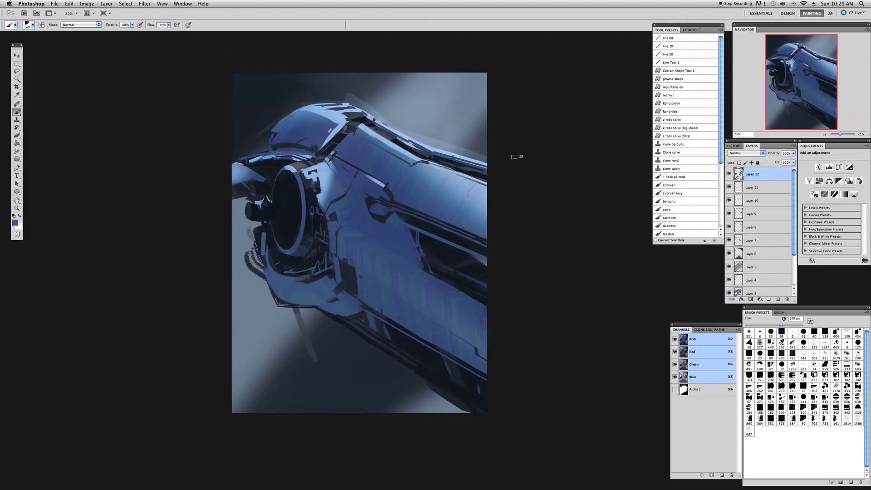
Flip the canvas horizontally, inspect the barrel by loading individual layer outlines as selections, and clear the selection
key(F2)
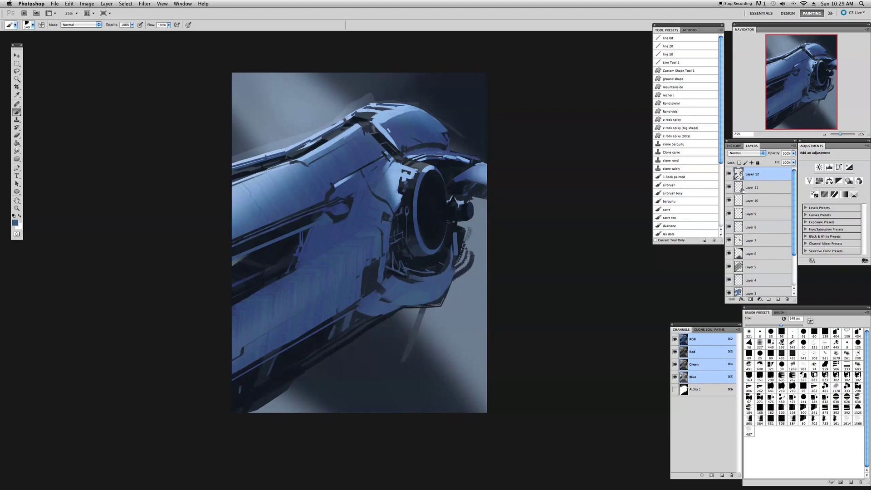
shift+super+click(739, 226)
super+click(739, 215)
super+click(739, 214)
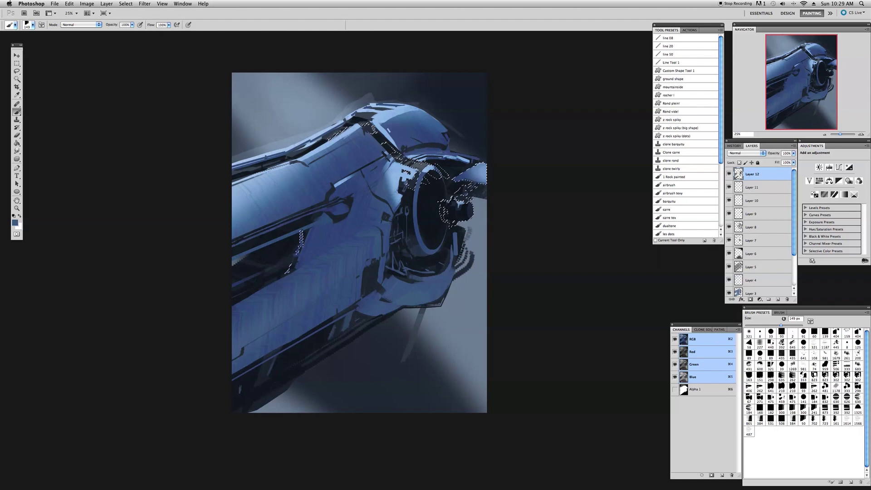
super+click(739, 216)
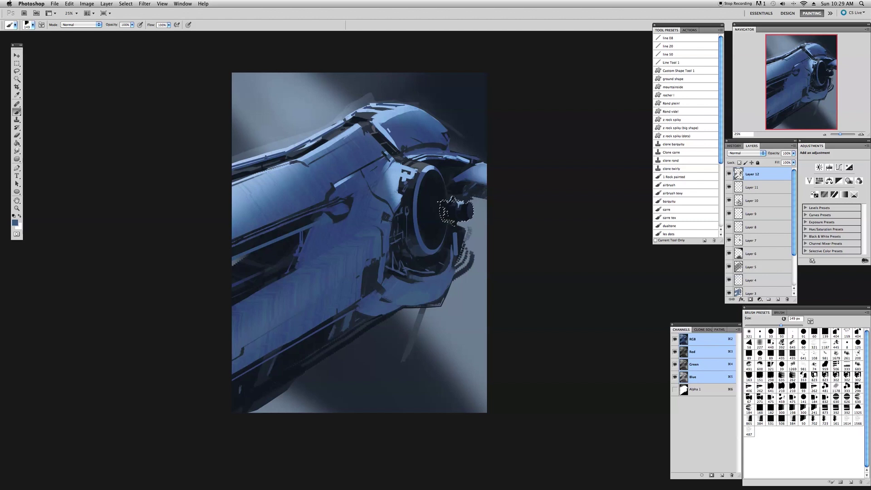
click(18, 209)
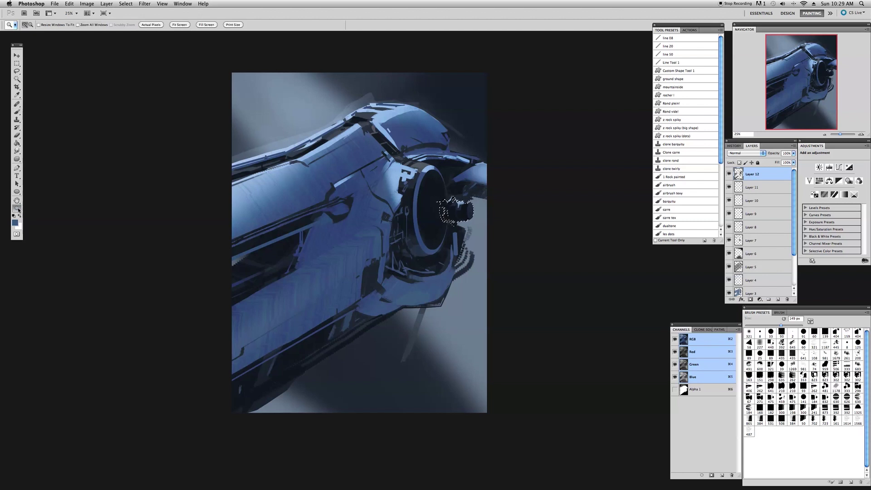
drag(422, 181, 491, 226)
drag(505, 334, 406, 247)
alt+click(385, 237)
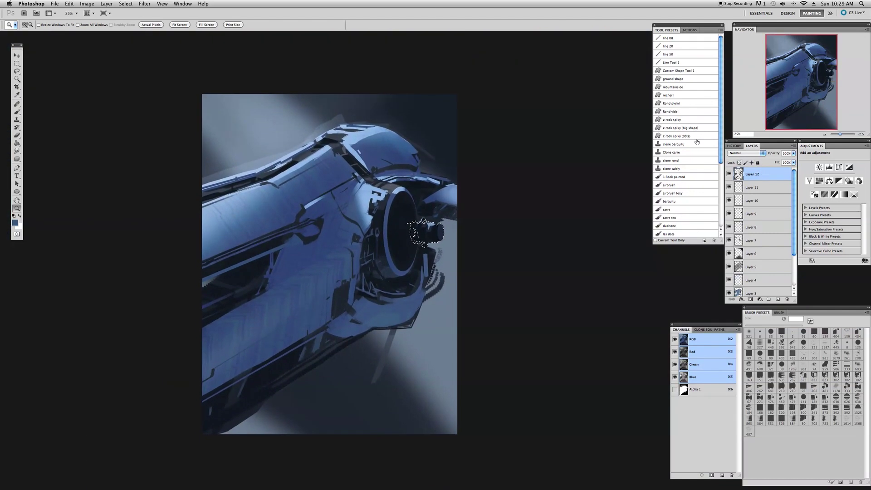
key(super+d)
Repaint the barrel with light blue highlights and dark accents from sampled colors, refining details with a 23 px round brush
click(17, 112)
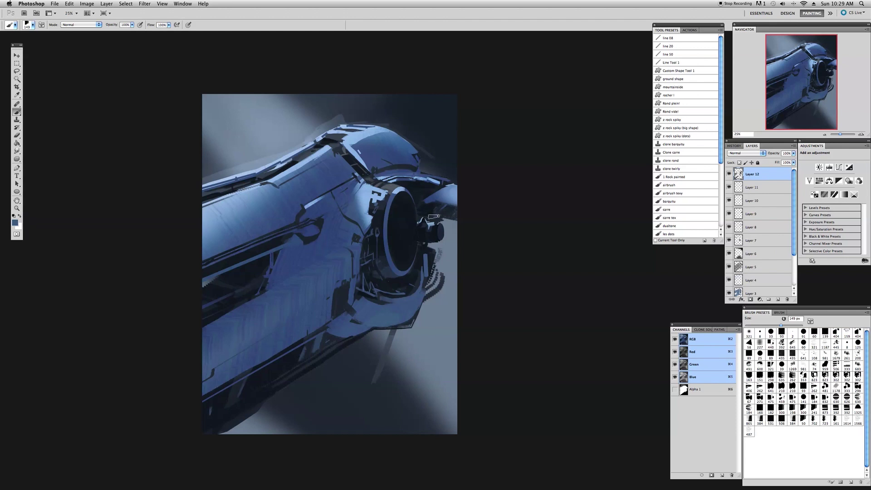
alt+click(416, 223)
drag(418, 222, 423, 223)
alt+click(439, 230)
drag(757, 327, 752, 326)
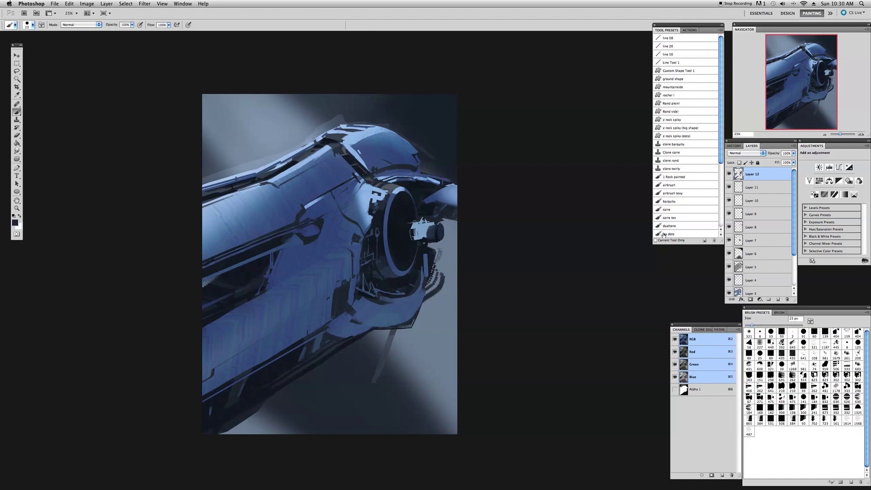
alt+click(422, 230)
alt+click(422, 228)
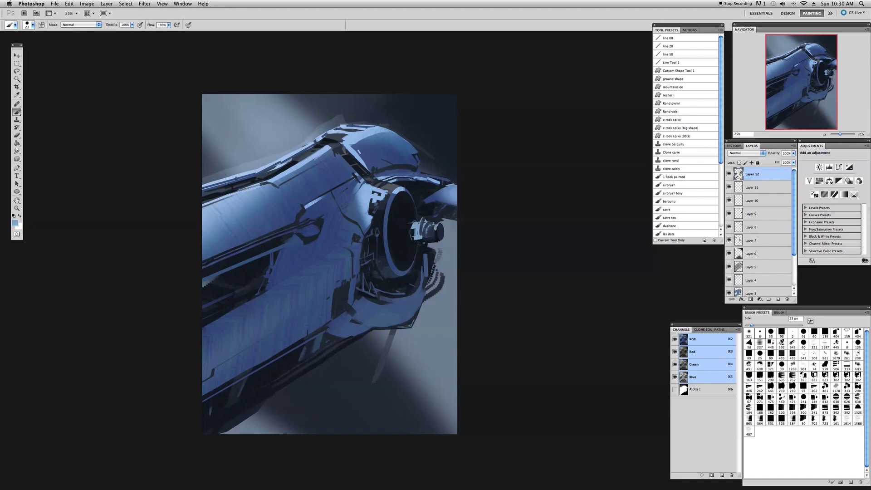
alt+click(425, 230)
Erase excess paint around the barrel's base and flip the canvas back horizontally
key(e)
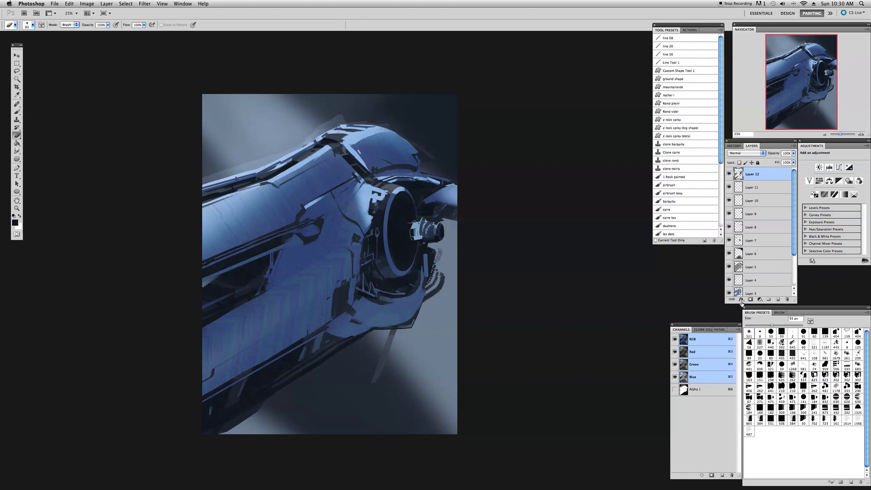
drag(420, 243, 408, 223)
drag(439, 293, 433, 289)
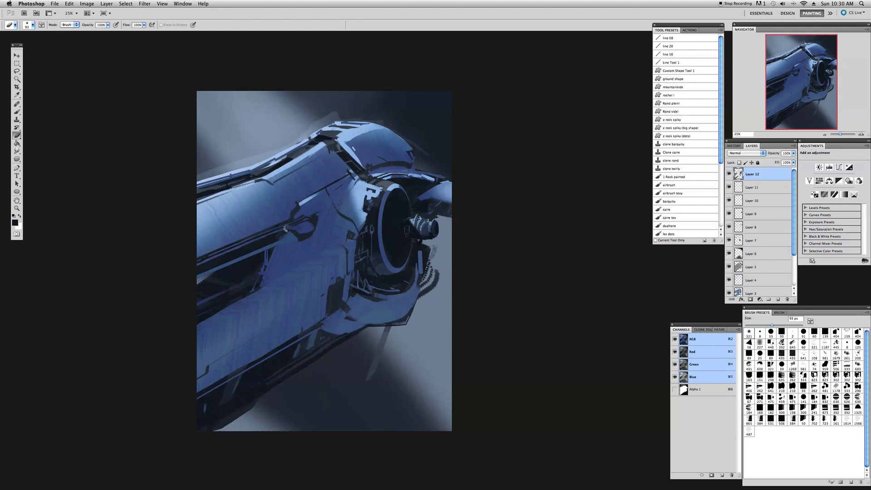
drag(231, 196, 252, 192)
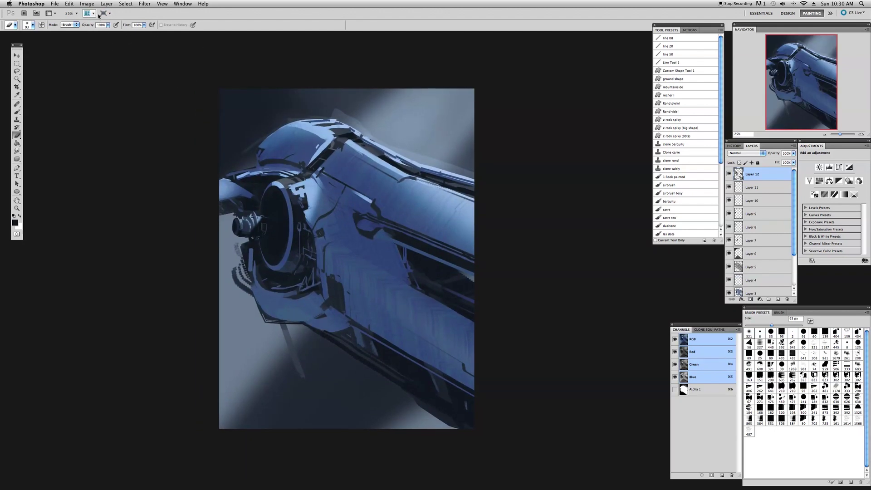
Load the mechanical custom shape library and choose a thin circular ring for the Custom Shape tool
key(u)
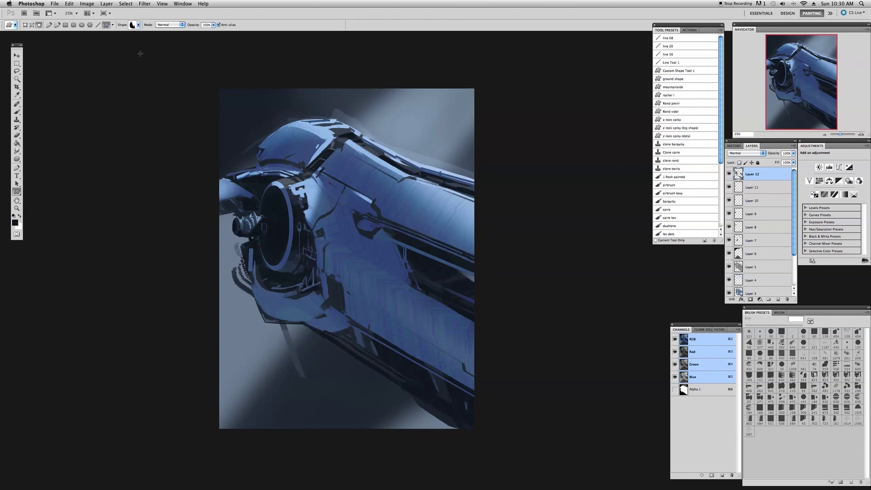
click(136, 25)
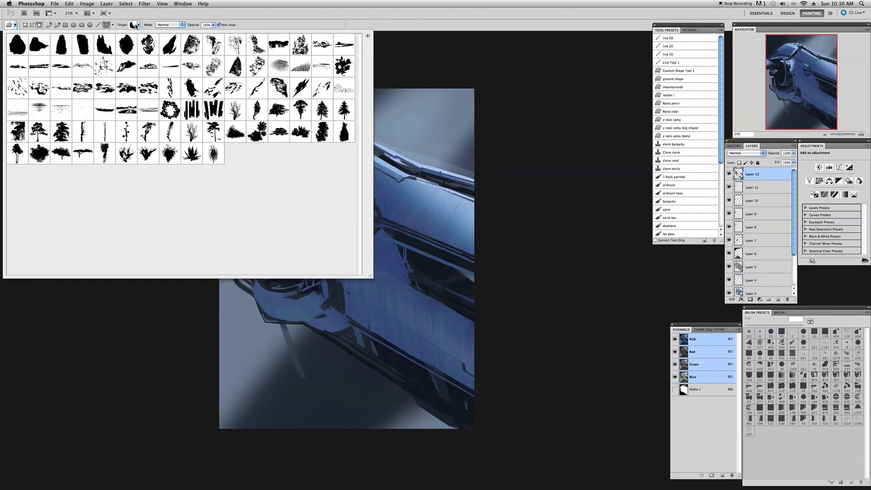
click(368, 36)
click(398, 129)
drag(464, 34, 413, 308)
double_click(292, 357)
click(349, 86)
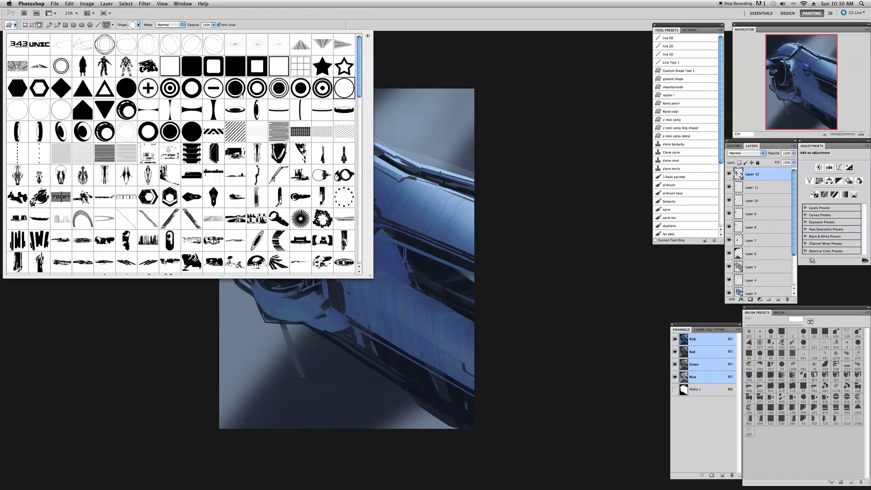
Draw a narrow elliptical ring inside the dark disc on new Layer 13 and check its outline as a selection
click(552, 123)
drag(397, 147, 408, 143)
key(super+shift+n)
key(Return)
drag(280, 188, 304, 257)
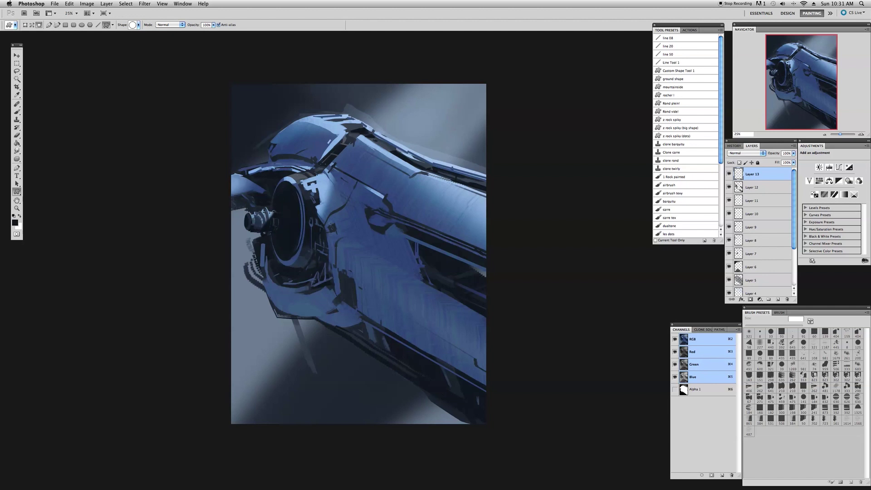
super+click(738, 175)
key(super+d)
Set the Eraser to a square brush and examine the ellipse up close by loading Layer 13's outline
click(17, 135)
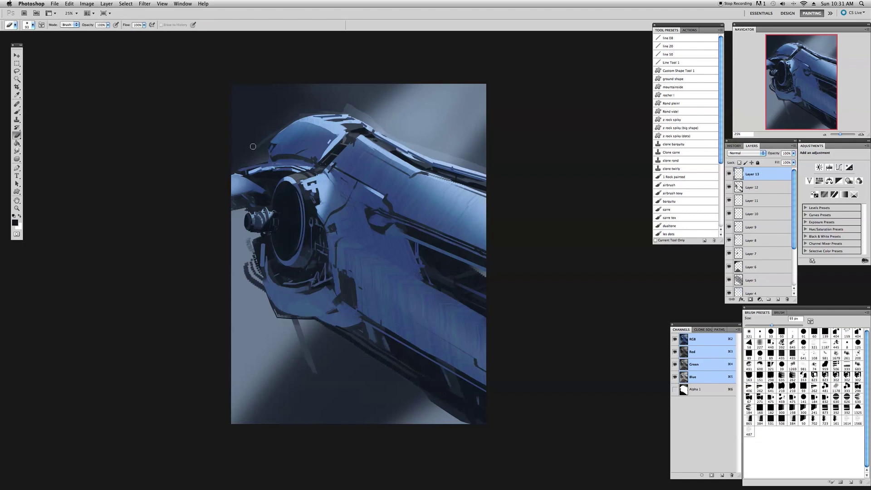
click(781, 332)
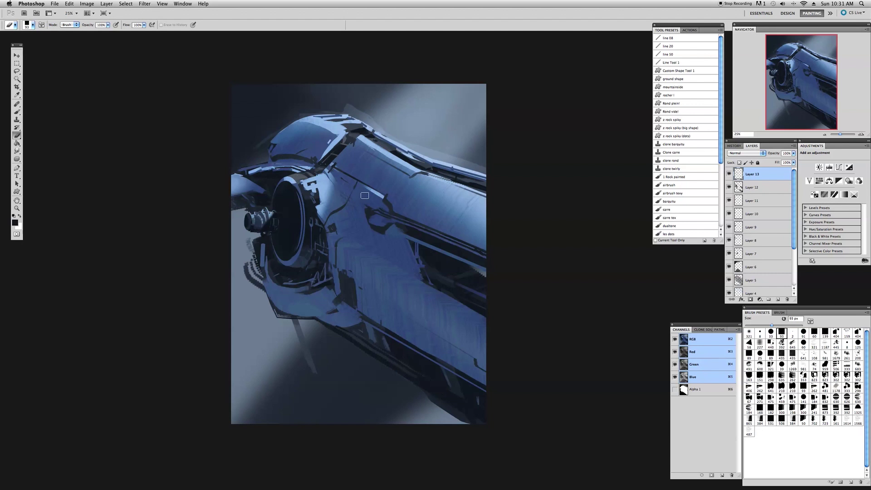
click(17, 208)
click(250, 217)
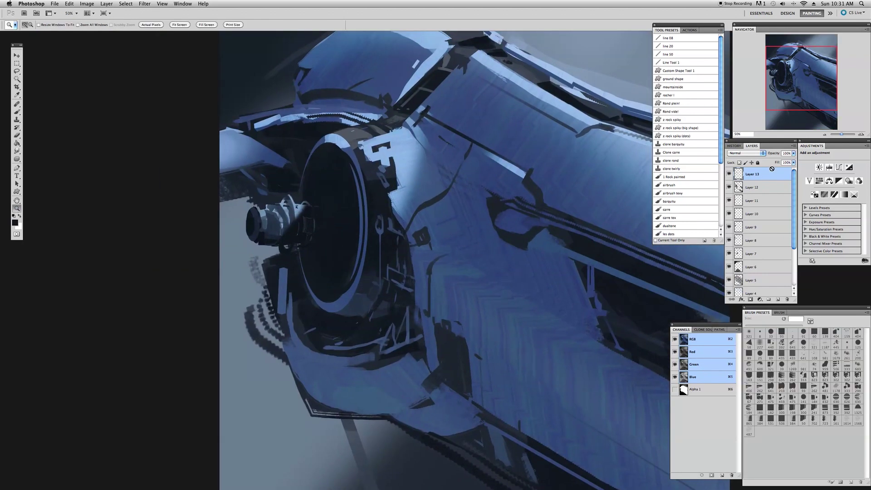
super+click(739, 175)
click(20, 112)
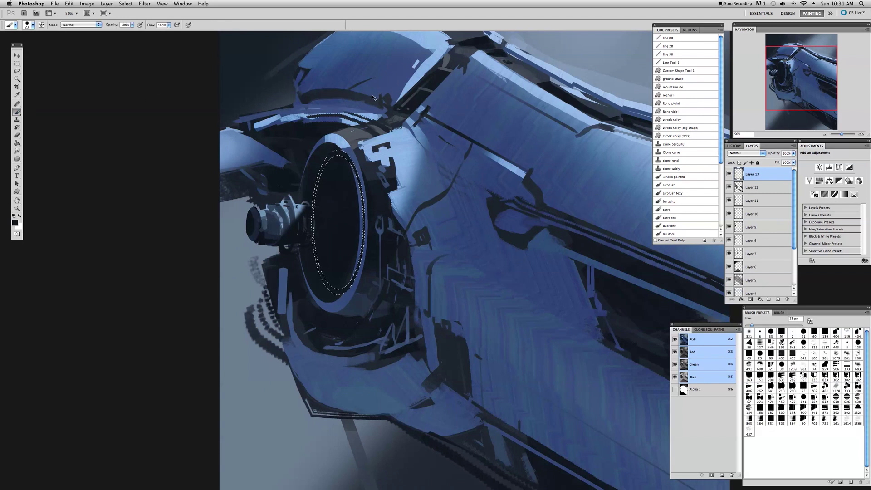
key(super+d)
Recolor the ellipse on Layer 13 bright cyan with the 321 px soft round brush
click(15, 223)
click(718, 245)
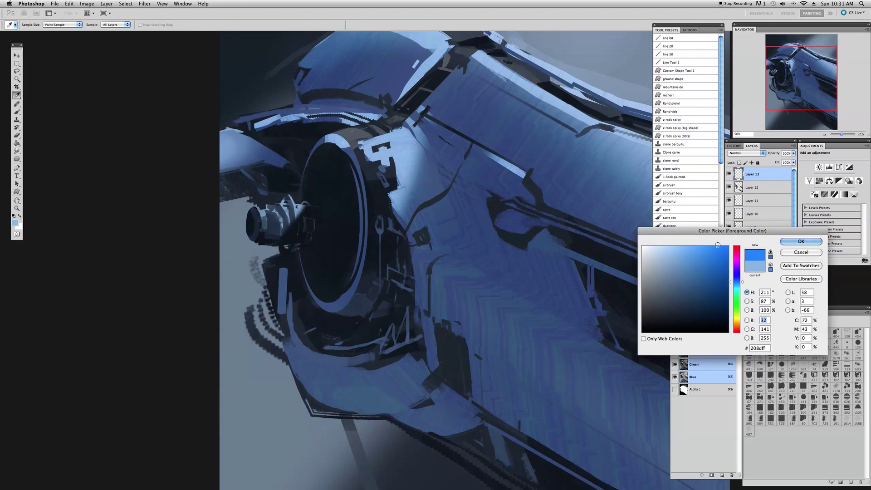
click(737, 286)
key(Return)
key(b)
mouse_move(351, 168)
mouse_down()
mouse_move(333, 152)
mouse_move(322, 236)
mouse_move(352, 311)
mouse_up()
Erase the right side of the cyan ellipse with the square eraser, keeping only its left arc
drag(439, 266, 377, 256)
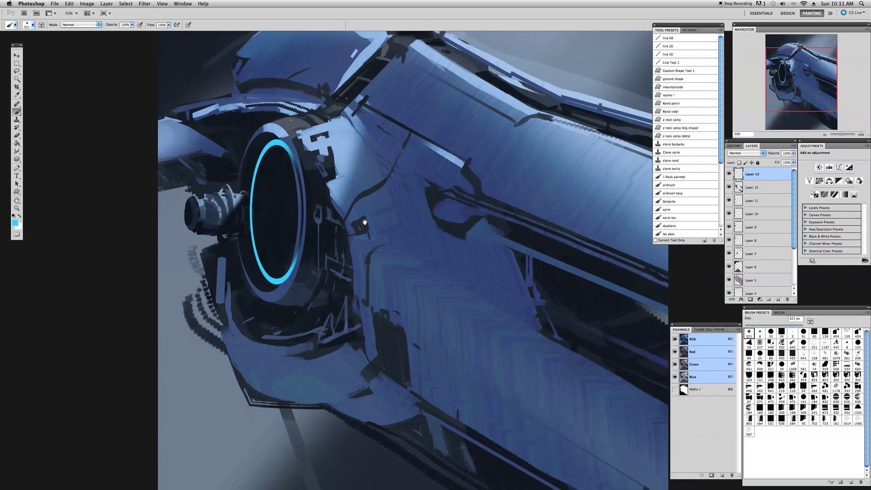
click(16, 135)
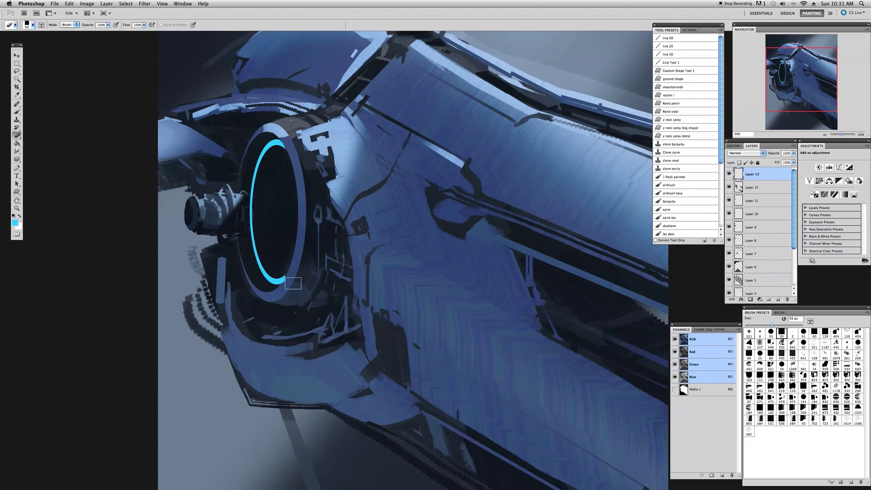
drag(278, 182, 295, 179)
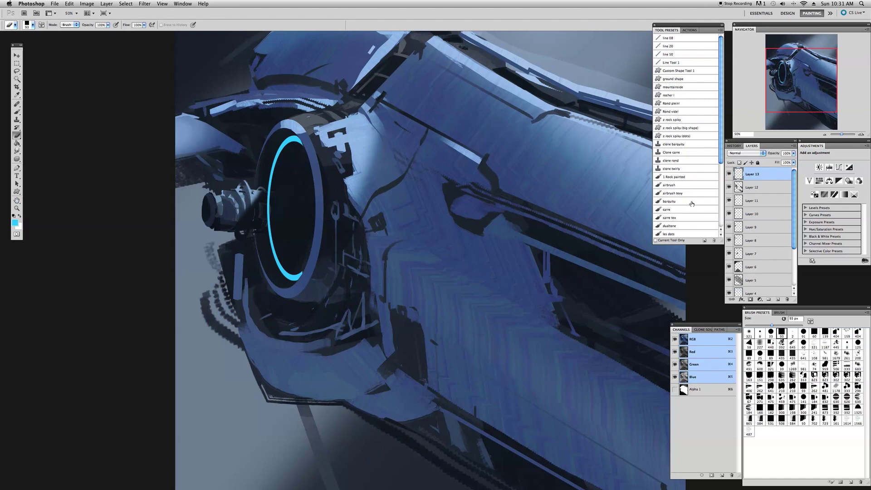
Save the barrel's outline as a new alpha channel and erase the cyan arc where it crosses the barrel
super+click(740, 227)
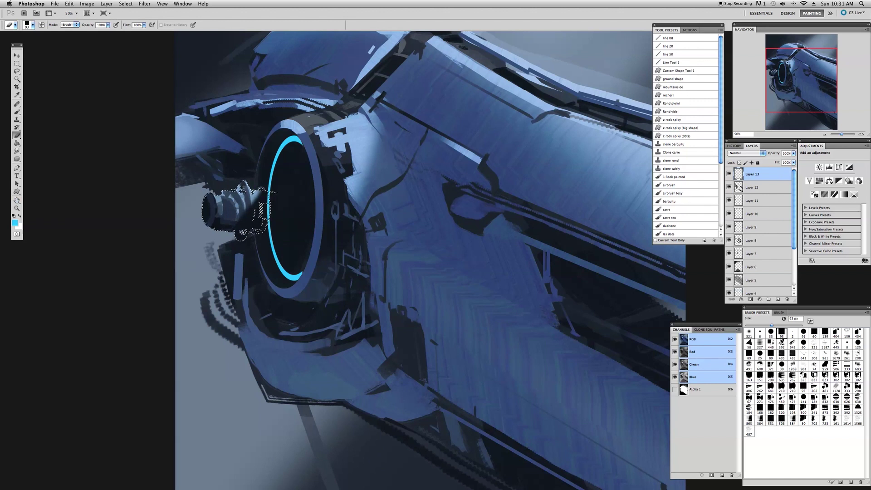
super+click(740, 229)
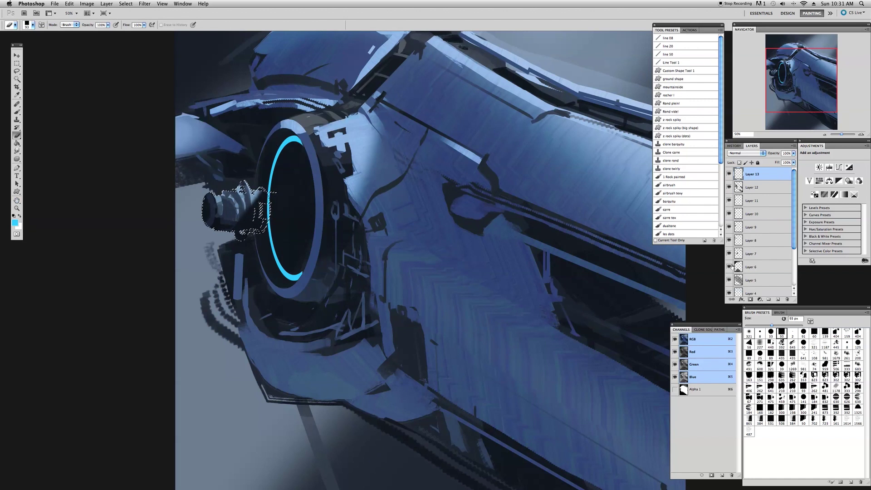
click(711, 475)
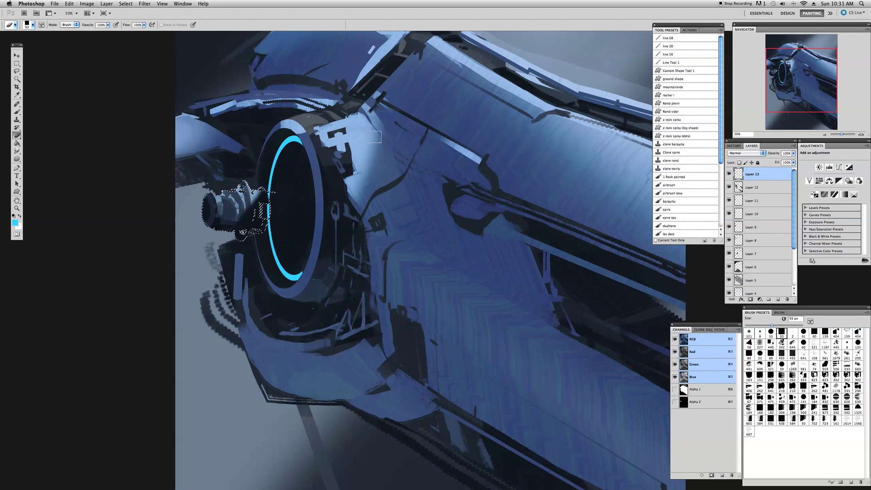
key(super+d)
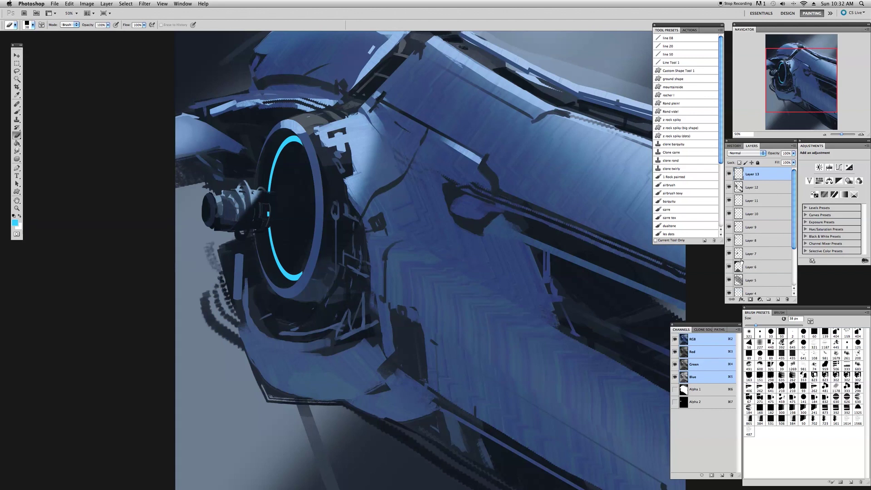
super+click(739, 241)
key(super+d)
Flip the canvas and paint thin cyan detail lines where the barrel meets the ring with the 8 px brush
click(16, 112)
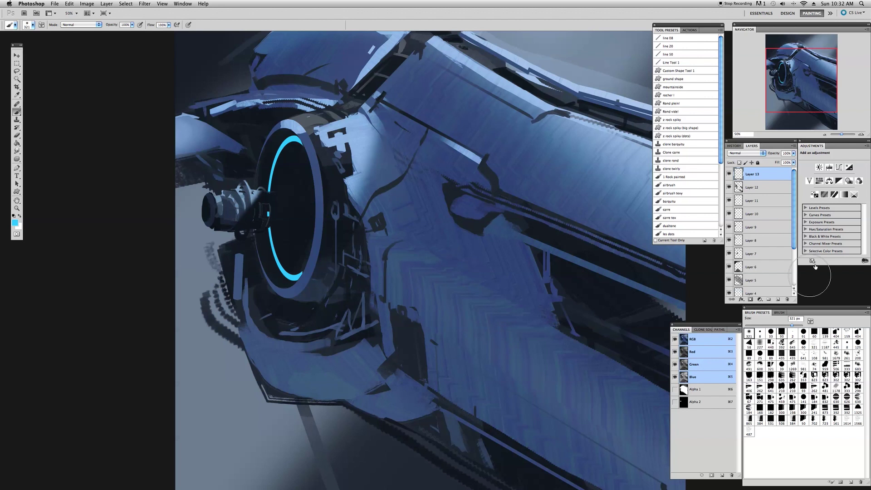
click(761, 334)
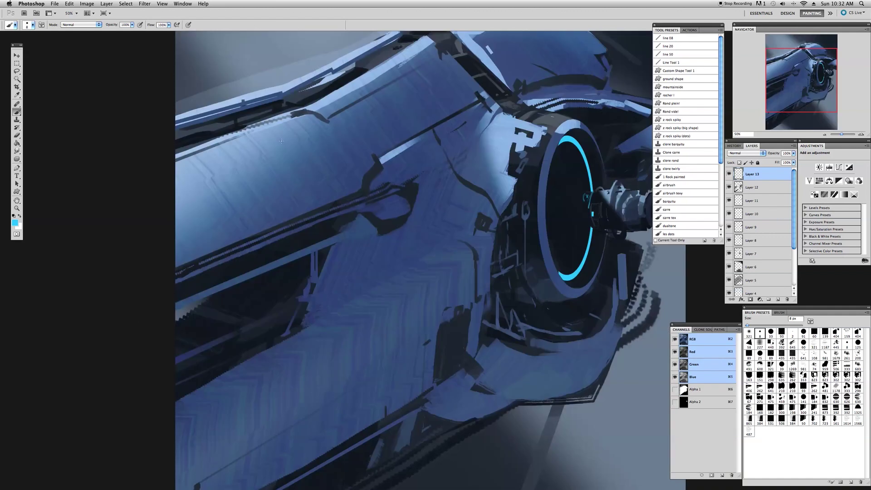
drag(332, 272, 110, 268)
drag(281, 139, 309, 136)
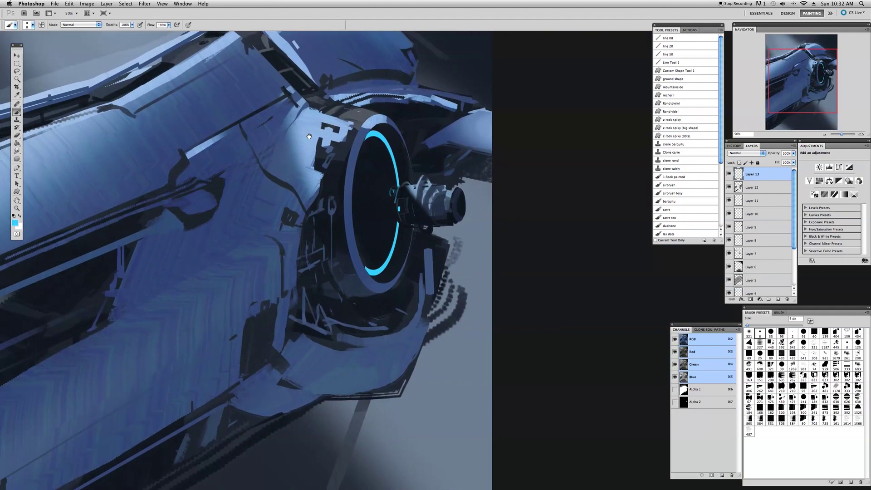
alt+click(400, 194)
drag(392, 198, 397, 222)
drag(389, 198, 391, 220)
Draw a small narrow dark teal ellipse beside the barrel tip on new Layer 14 and adjust it with a transform
key(u)
drag(367, 182, 382, 227)
key(super+z)
key(super+shift+n)
key(Return)
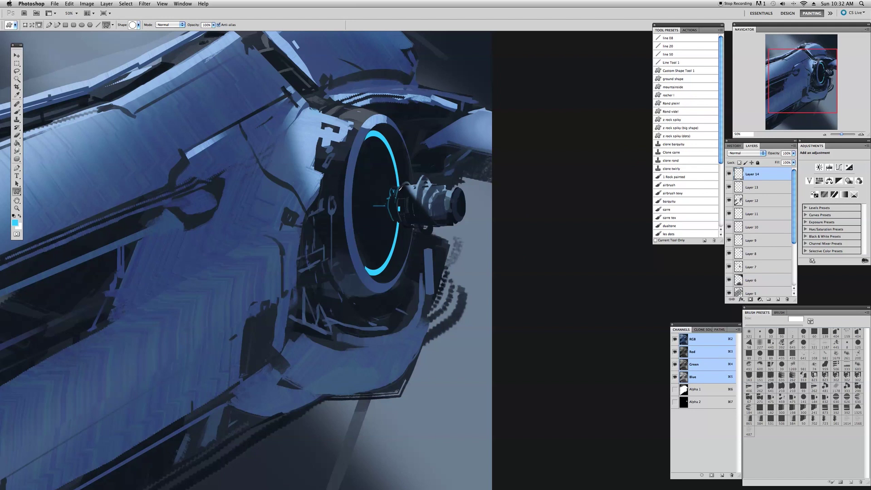
drag(379, 189, 389, 225)
key(super+t)
right_click(388, 198)
click(409, 222)
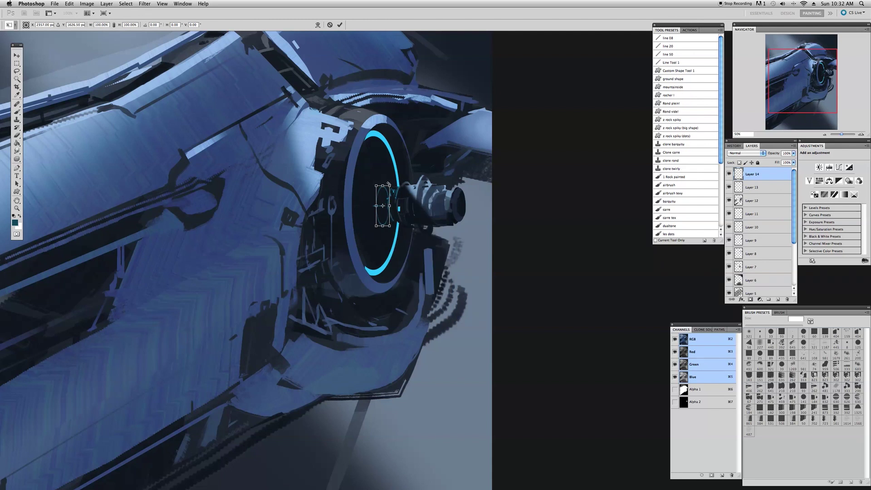
drag(388, 185, 388, 184)
key(Return)
Add a second teal ellipse next to the first on new Layer 15 and merge it with Layer 14
key(super+alt+shift+n)
drag(231, 250, 244, 289)
click(17, 113)
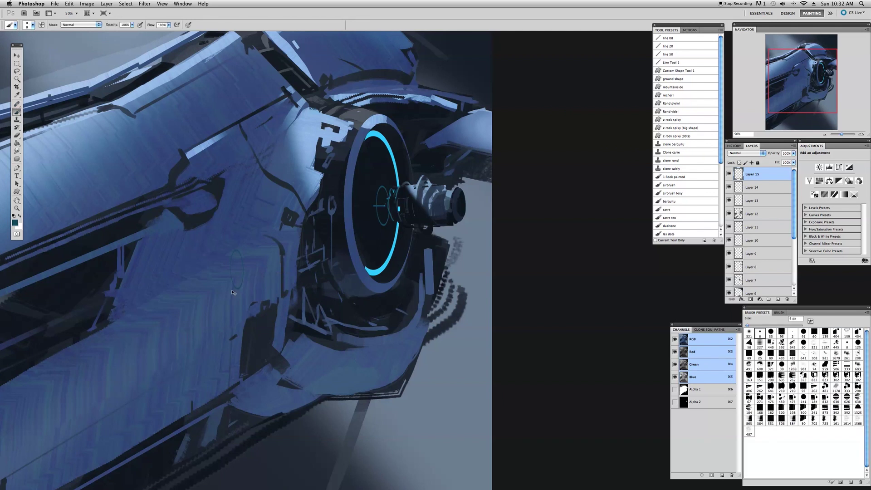
drag(383, 213, 381, 213)
shift+click(763, 184)
click(794, 145)
click(745, 293)
Paint thin teal lines linking the ellipses into a wireframe cage and flip the canvas back
key(e)
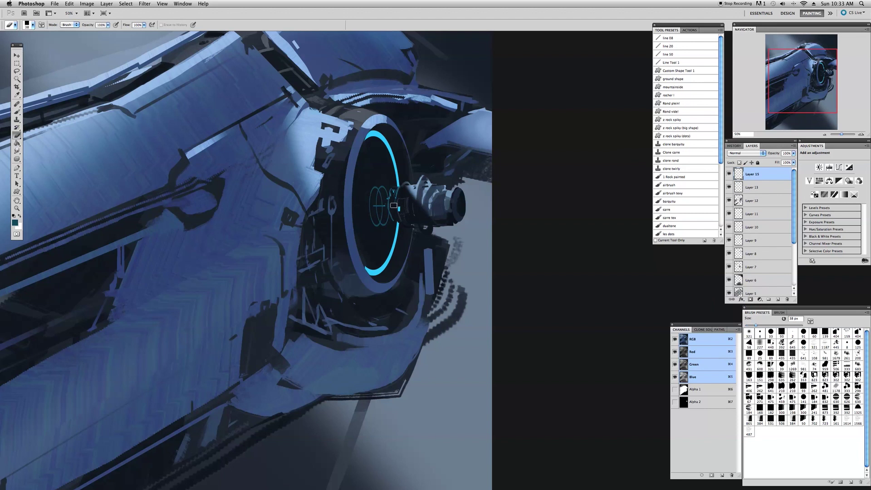
click(17, 112)
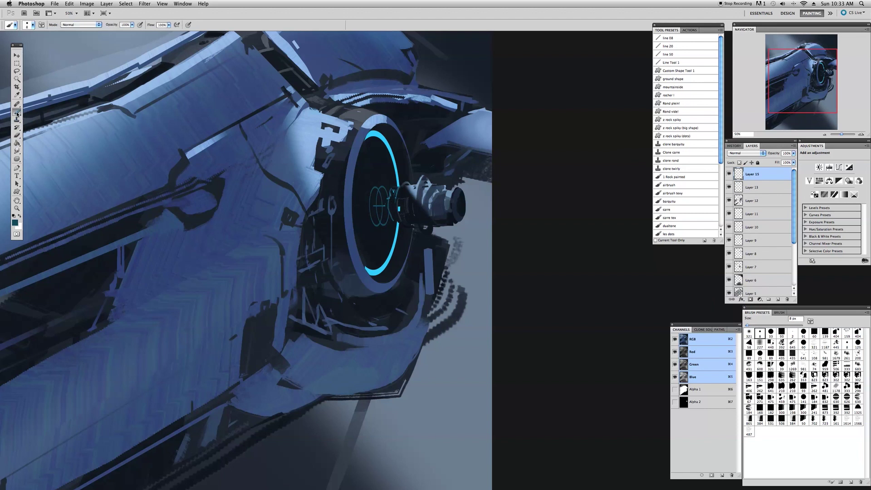
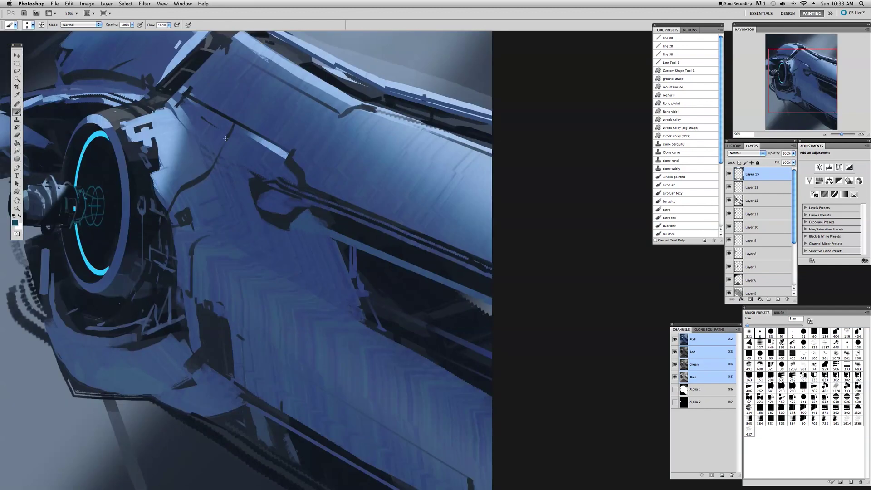
drag(166, 243, 329, 235)
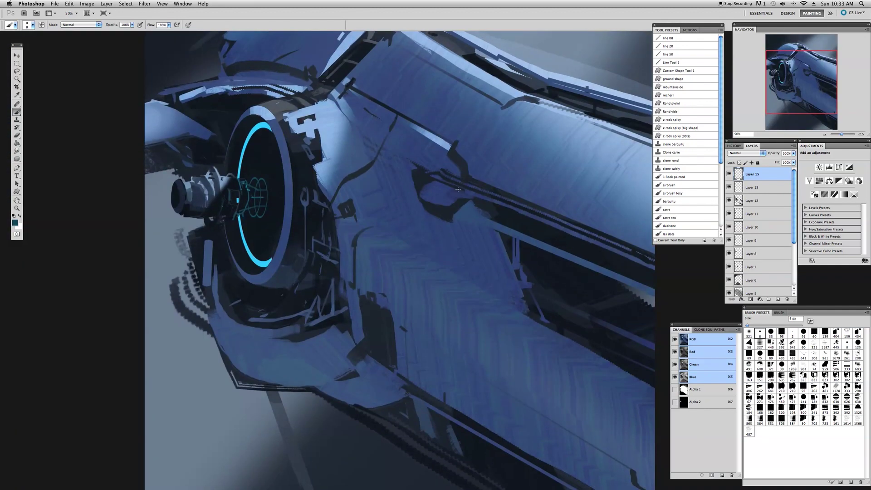
Load the wireframe's outline from Layer 15 as a hidden selection and create Layer 16 in Color Dodge mode
super+click(739, 174)
key(shift+super+n)
key(Return)
key(super+h)
click(749, 153)
click(757, 202)
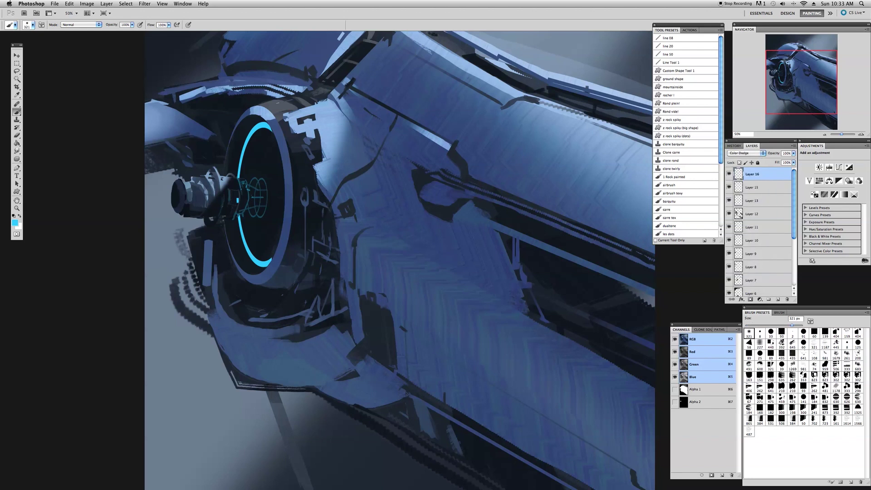
Brighten the wireframe cage with cyan on Layer 16 using the soft round brush reduced to 149 px
click(268, 198)
key(super+z)
drag(792, 325, 781, 326)
drag(255, 185, 265, 205)
click(729, 200)
click(729, 200)
double_click(740, 201)
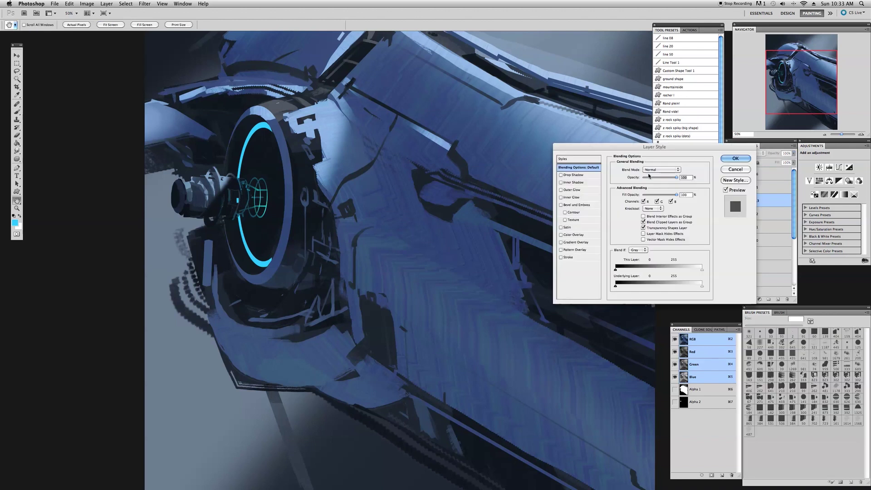
click(561, 190)
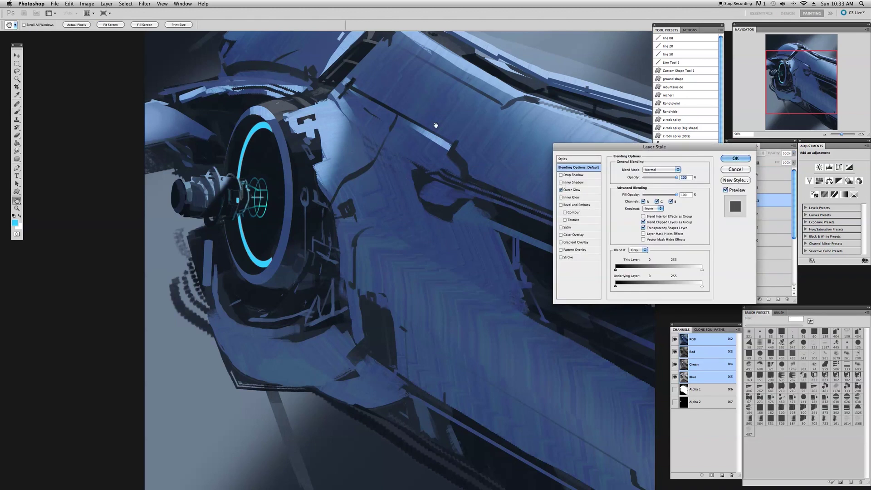
click(736, 169)
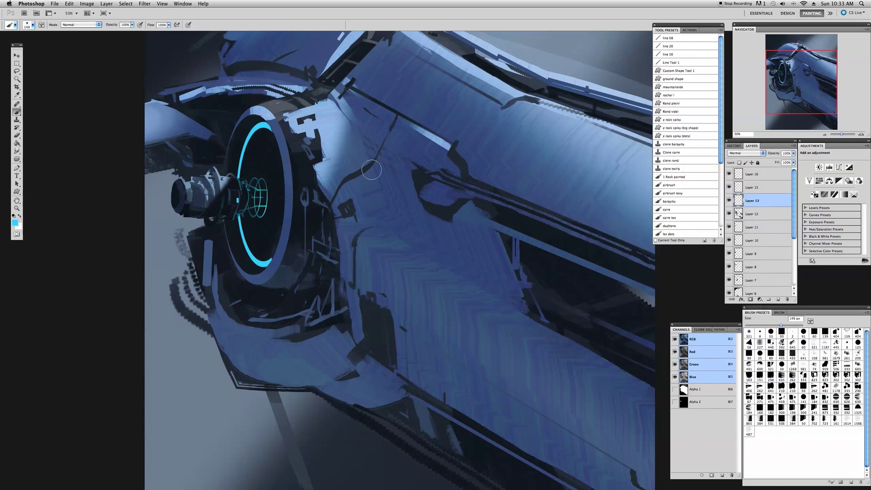
Paint a soft cyan glow along the arc and barrel tip on the Color Dodge Layer 16 with the 149 px brush
scroll(280, 194, left, 2)
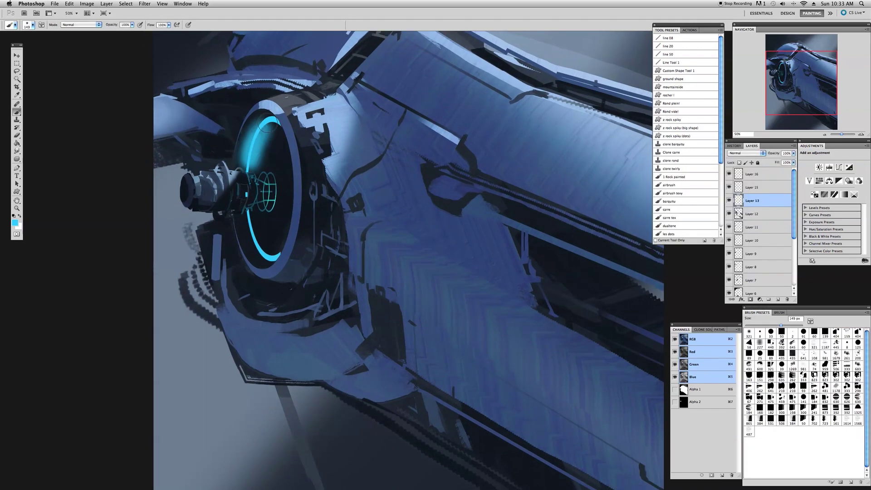
click(760, 153)
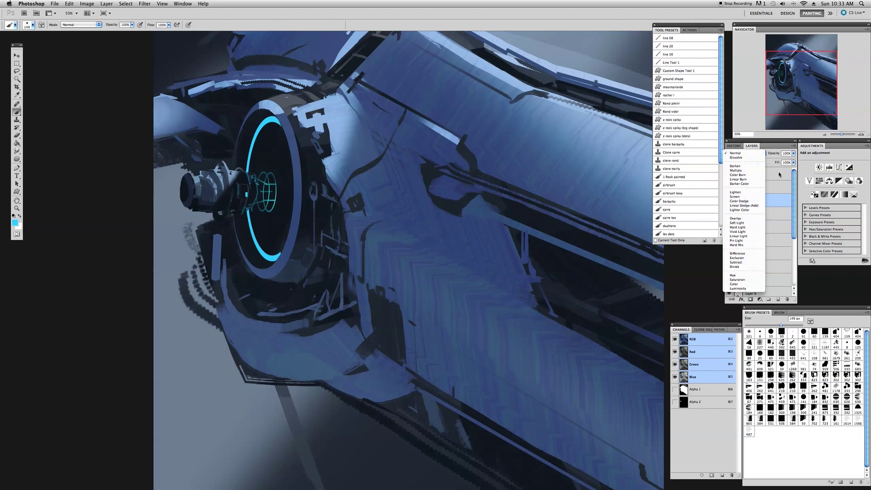
click(739, 201)
mouse_move(254, 164)
mouse_down()
mouse_move(251, 147)
mouse_move(270, 123)
mouse_up()
drag(246, 174, 247, 211)
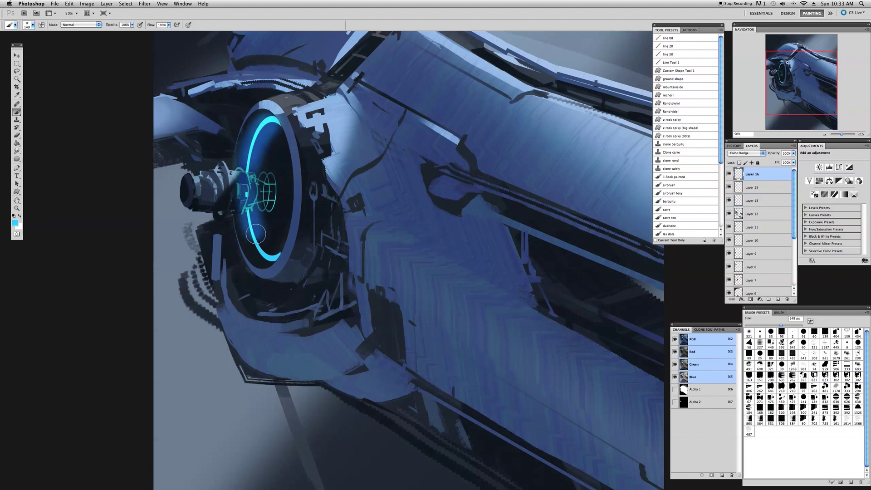
Undo the overly strong glow strokes and repaint a fainter blue glow inside the disc beside the cyan arc
double_click(741, 176)
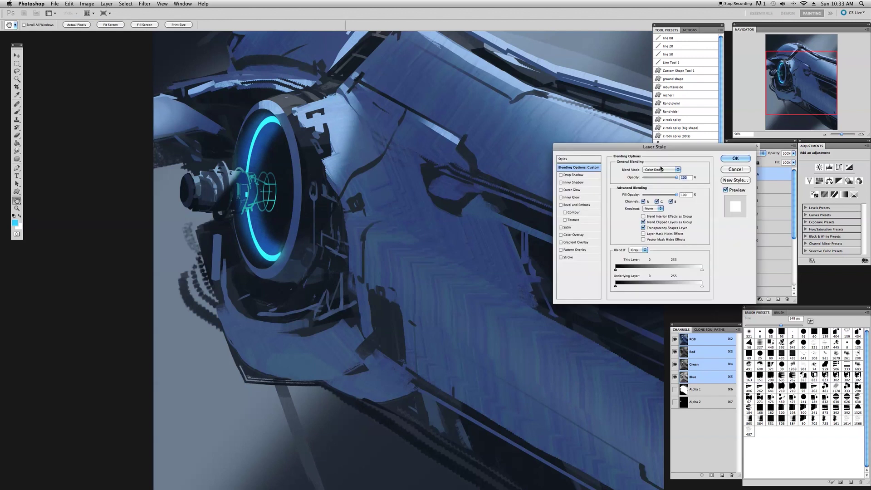
click(735, 171)
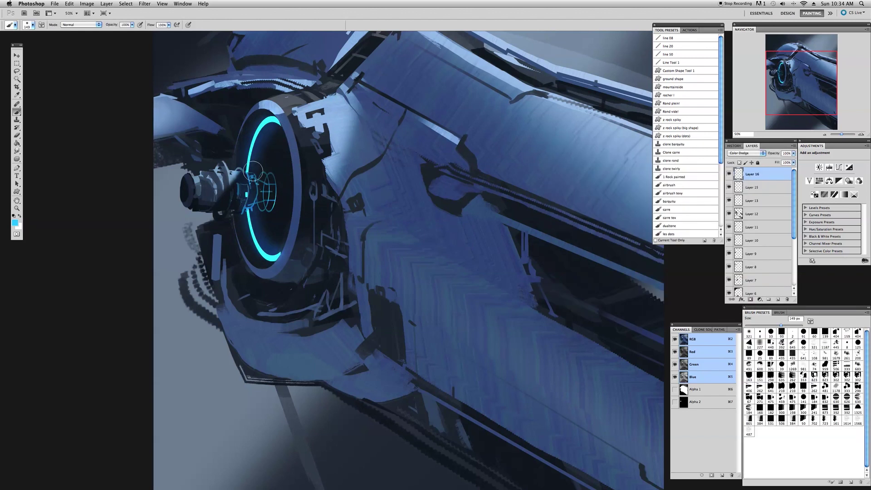
scroll(279, 271, up, 2)
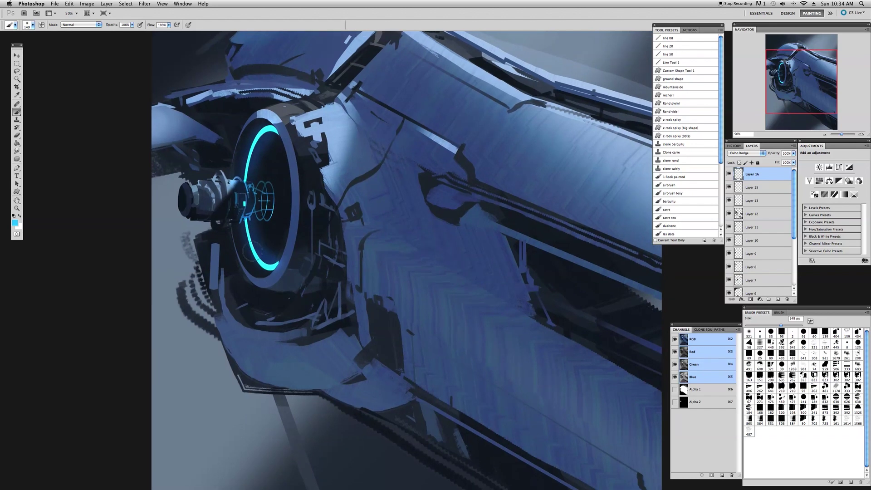
key(super+z)
drag(283, 143, 288, 218)
key(super+z)
drag(62, 201, 48, 207)
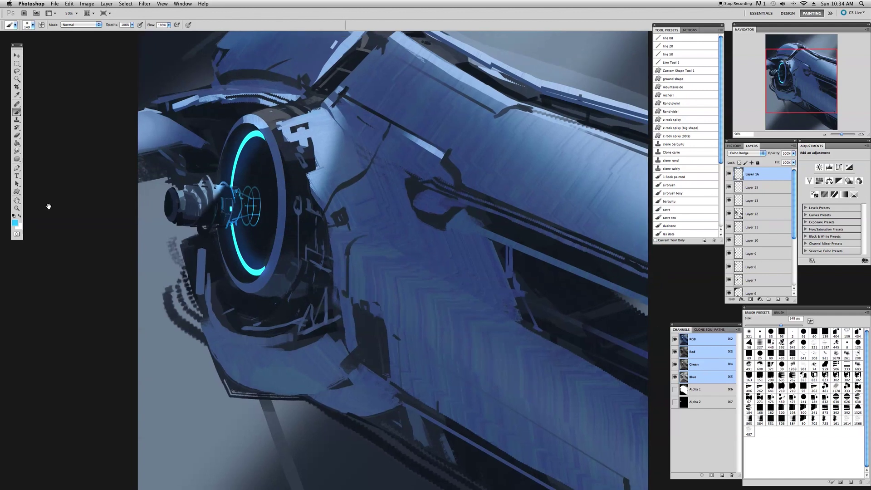
Examine the glowing ring up close and the whole spaceship painting at reduced size
click(17, 208)
alt+click(300, 223)
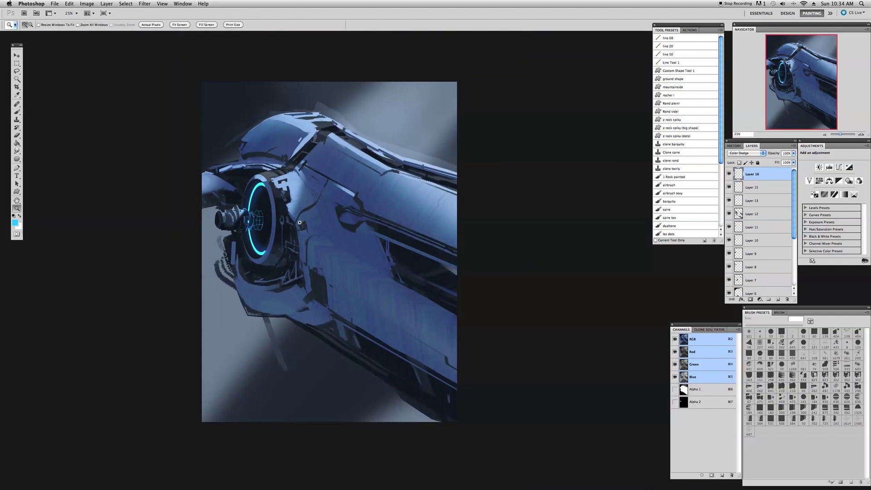
drag(205, 243, 358, 185)
alt+click(387, 230)
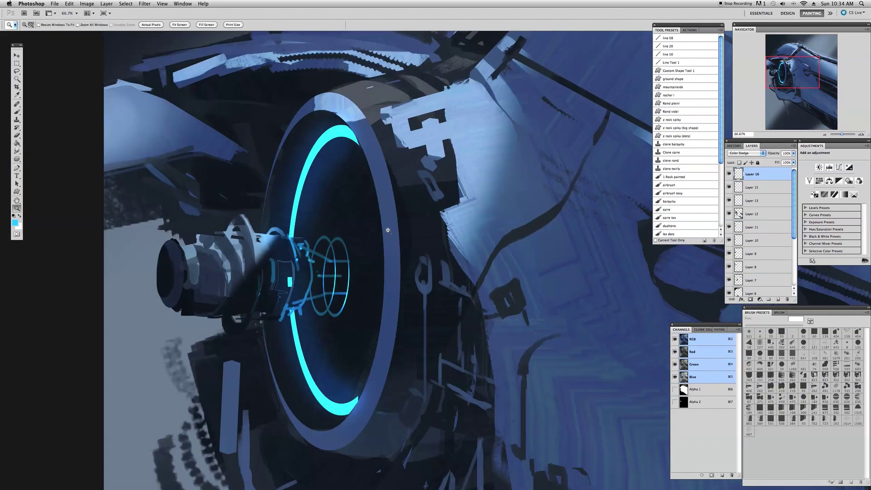
alt+click(388, 229)
alt+click(390, 229)
alt+click(391, 227)
alt+click(392, 226)
drag(404, 271, 329, 280)
click(389, 257)
alt+click(380, 290)
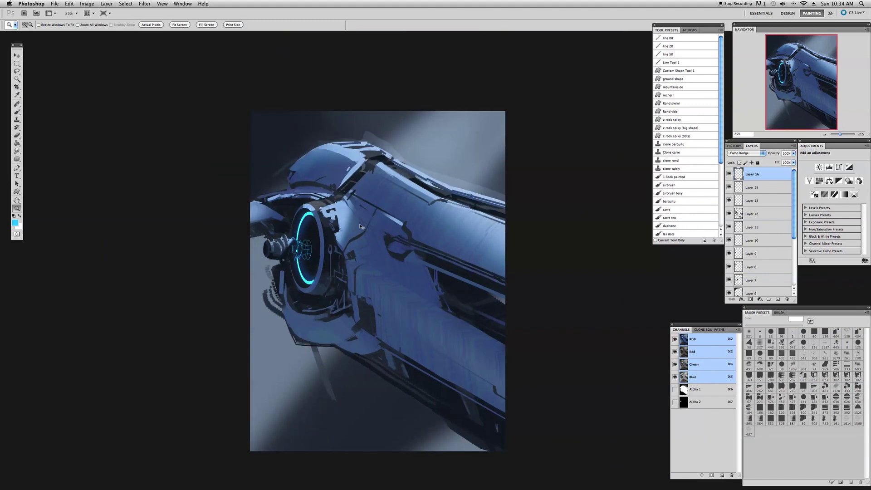
Save the layered painting to the Desktop as a stardrive Photoshop file
key(super+s)
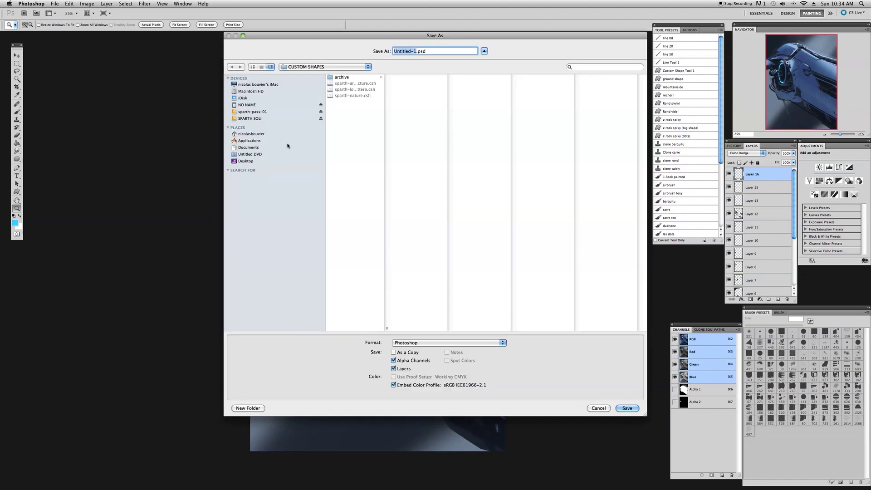
click(247, 162)
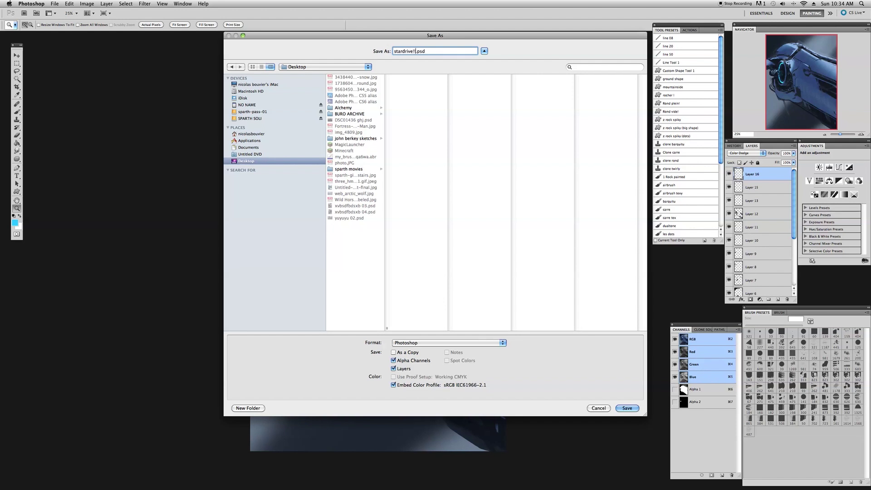
key(Return)
key(Return)
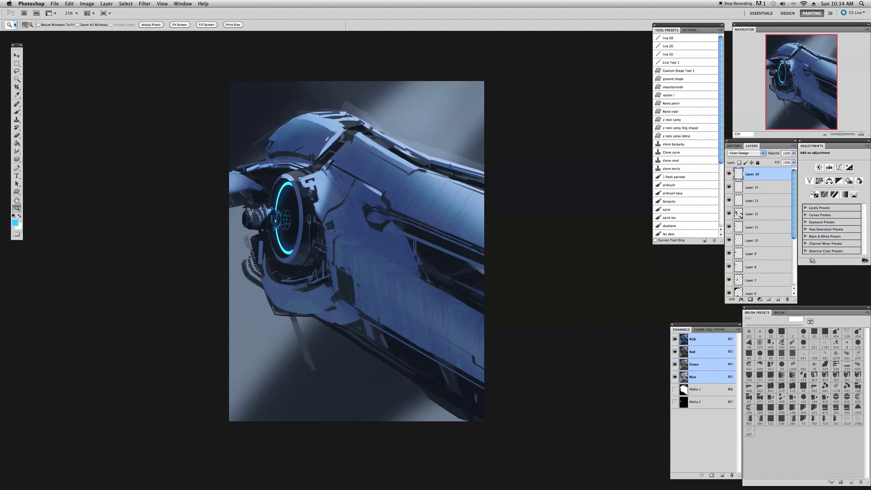
Flip the canvas, select the background by inverting the Alpha 1 selection, and add Layer 17 with the selection outline hidden
key(F1)
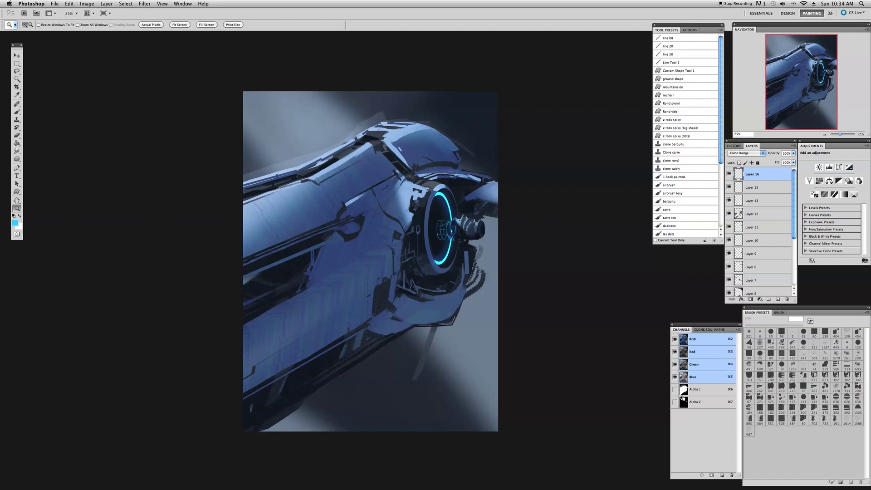
super+click(684, 389)
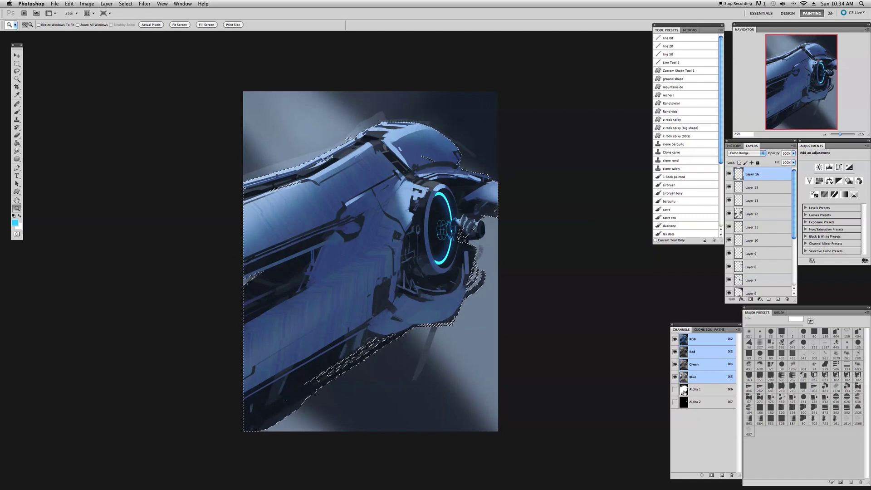
key(super+shift+i)
key(super+shift+n)
key(Return)
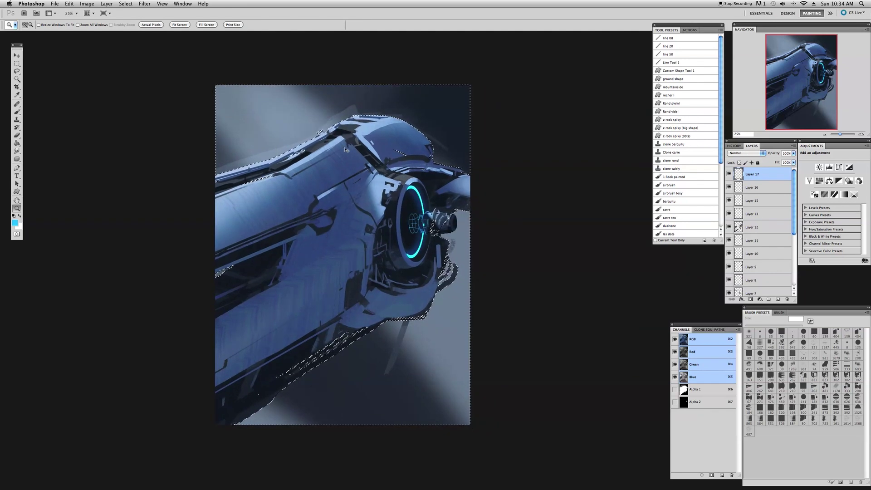
key(super+h)
drag(201, 160, 205, 174)
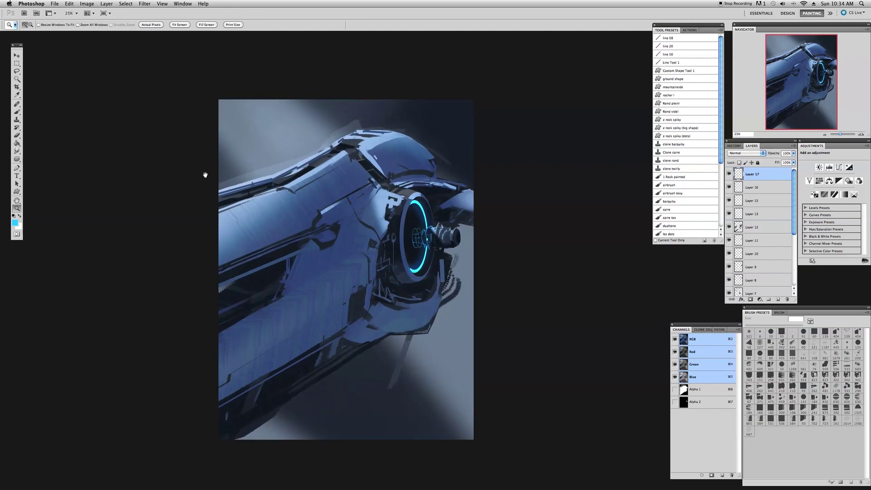
Darken the background around the hull with broad, soft dark-blue brush strokes, softening the bright areas above and beside the nose
click(17, 111)
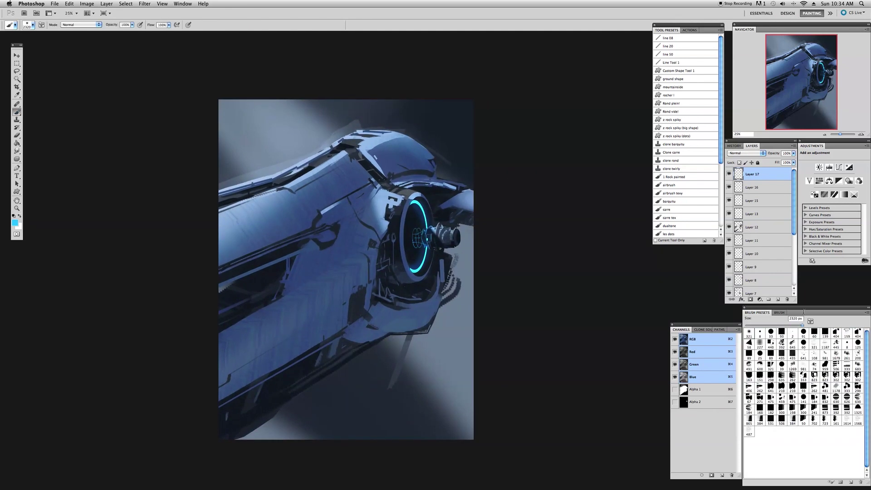
mouse_move(218, 70)
mouse_down()
mouse_move(237, 101)
mouse_move(317, 105)
mouse_move(218, 109)
mouse_move(253, 118)
mouse_move(257, 78)
mouse_move(268, 186)
mouse_up()
mouse_move(432, 340)
mouse_down()
mouse_move(446, 303)
mouse_move(446, 259)
mouse_move(445, 294)
mouse_move(461, 281)
mouse_up()
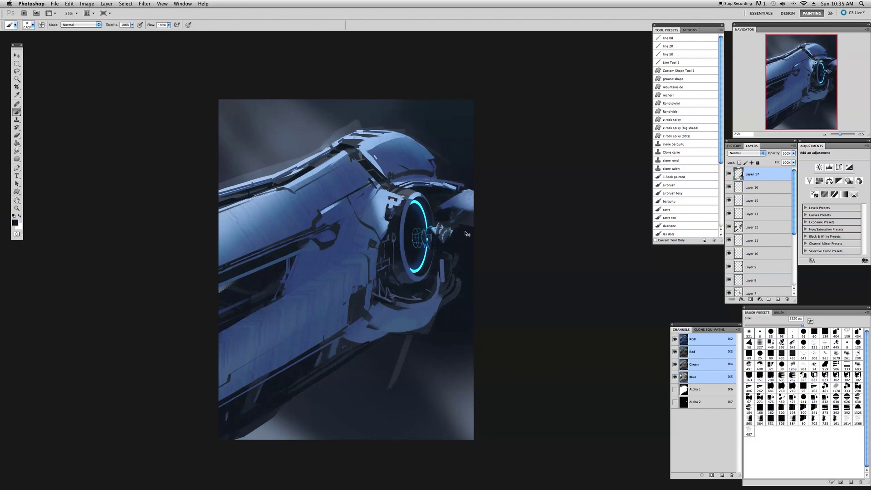
key(super+z)
key(super+z)
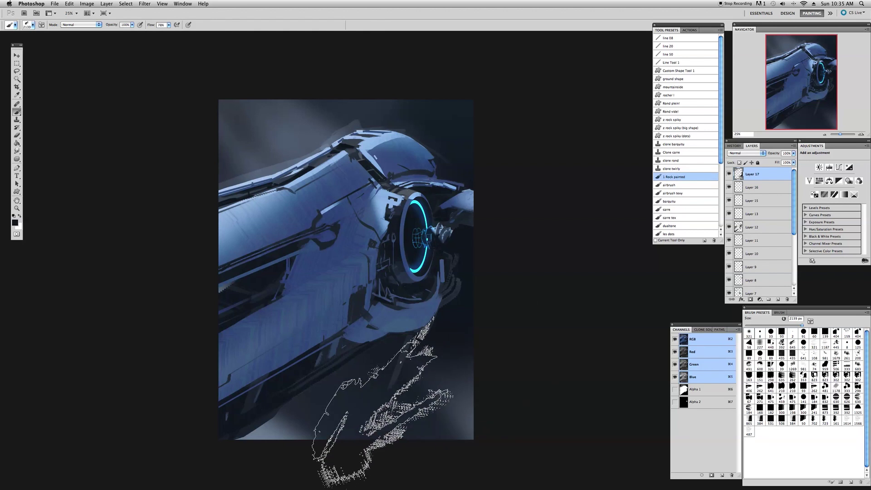
Paint blue rocky texture into the background below and above the hull with the 1 Rock painted brush, undoing the first dab
click(370, 363)
key(super+z)
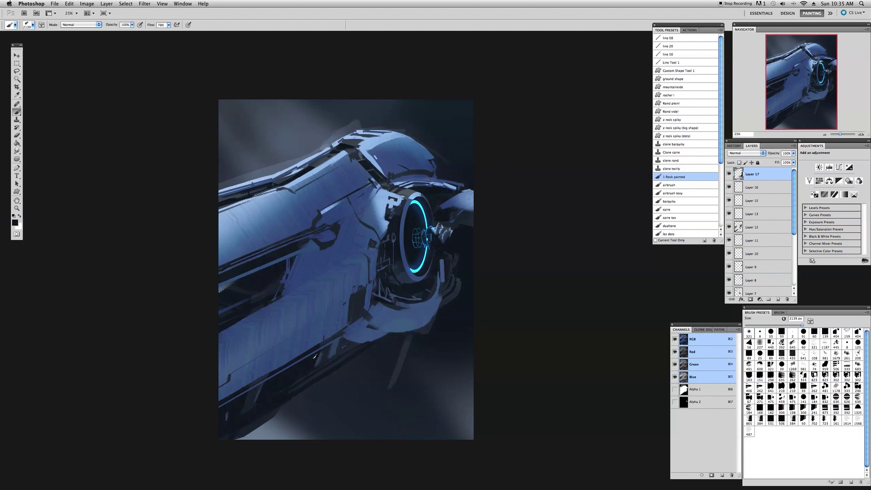
alt+click(376, 333)
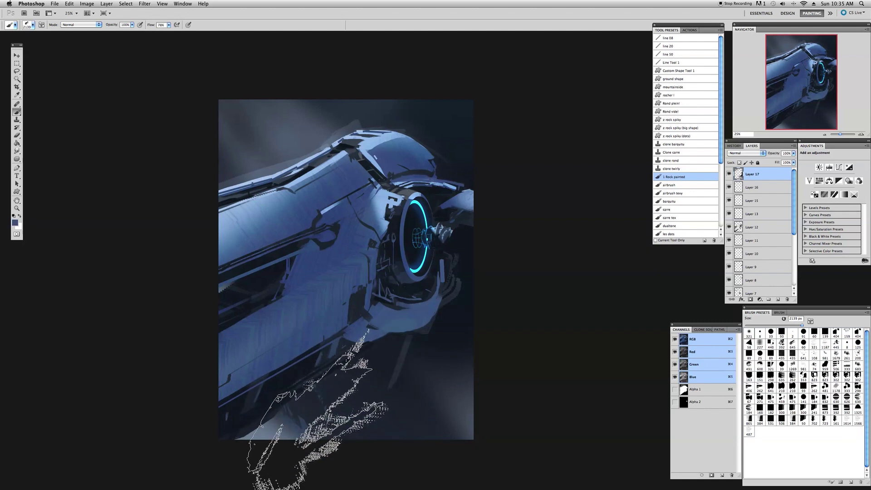
mouse_move(311, 419)
mouse_down()
mouse_move(396, 475)
mouse_move(440, 487)
mouse_up()
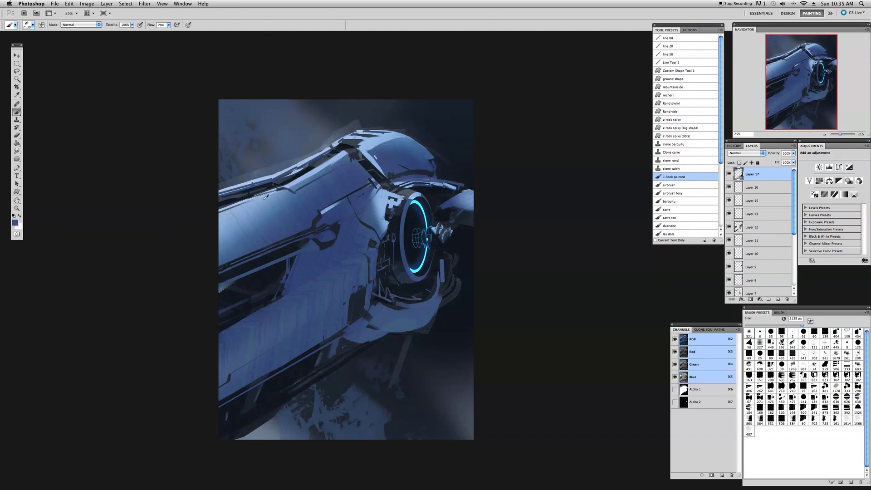
Sample a light blue from the hull and add mottled cloud texture above it, undoing the stroke in the far upper background
alt+click(298, 180)
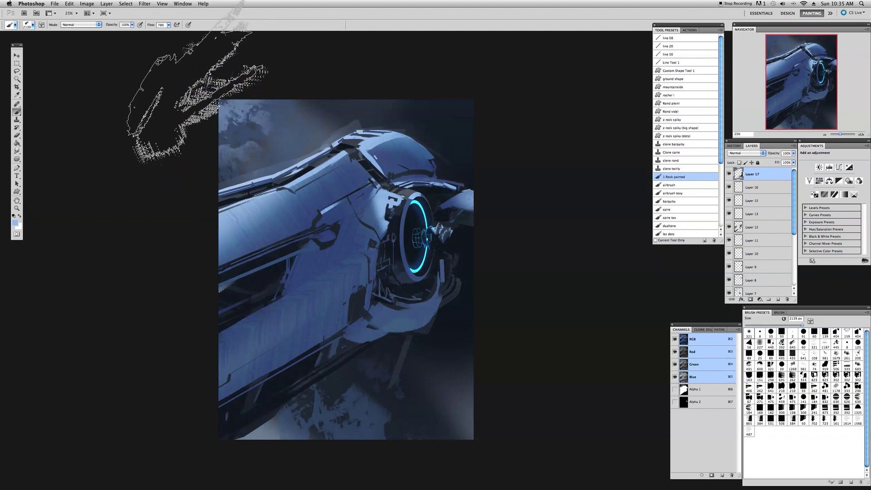
drag(242, 84, 454, 119)
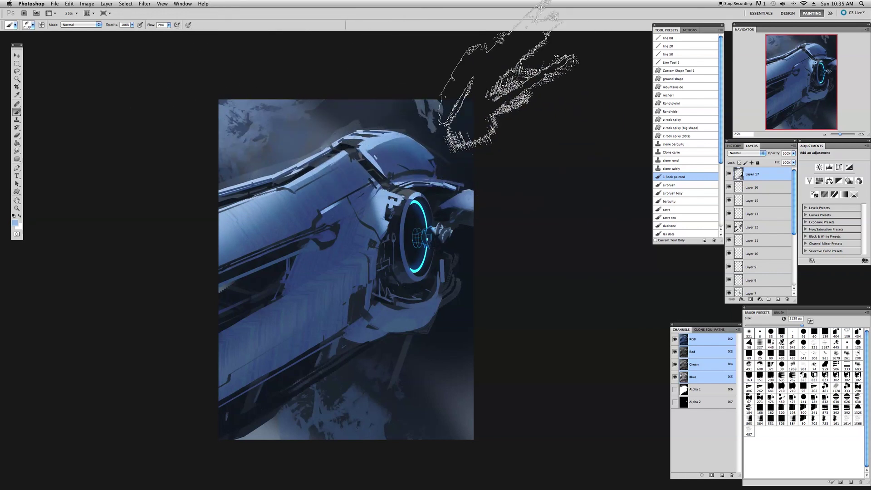
key(ctrl+z)
Set the foreground colour to black and paint dark rocky texture into the background above the nose
key(d)
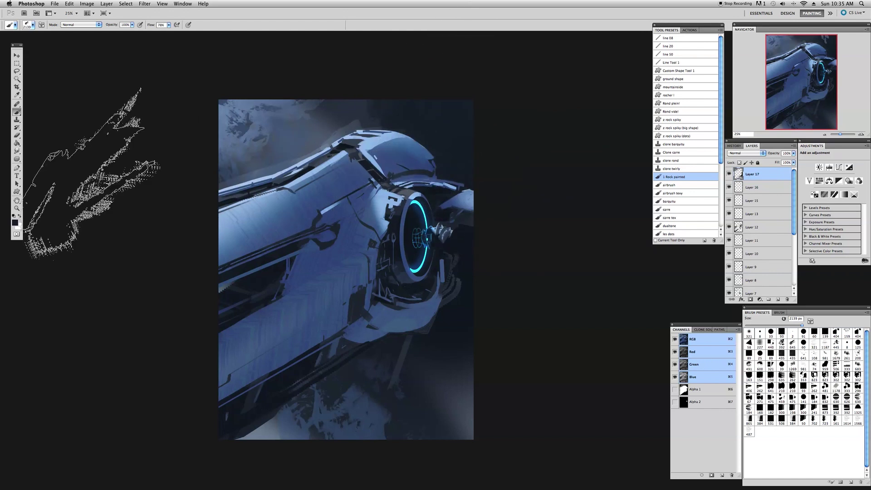
click(15, 222)
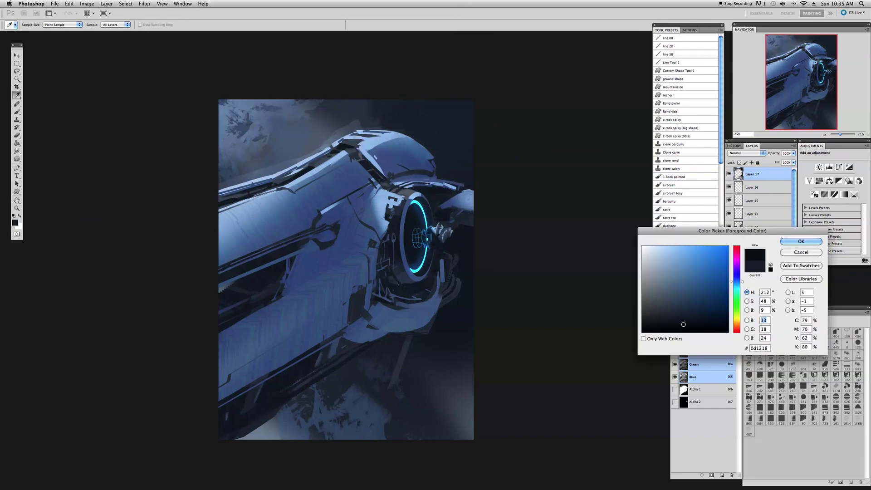
click(812, 250)
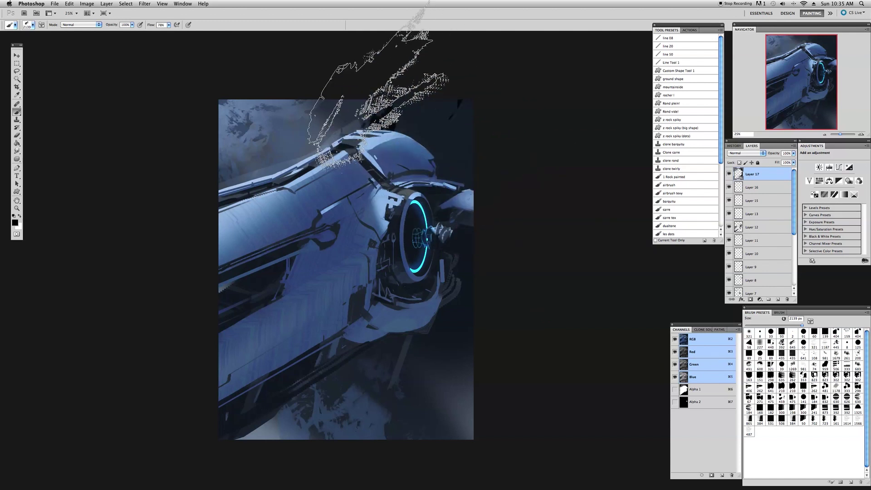
mouse_move(639, 74)
mouse_down()
mouse_move(473, 17)
mouse_move(370, 70)
mouse_move(358, 88)
mouse_up()
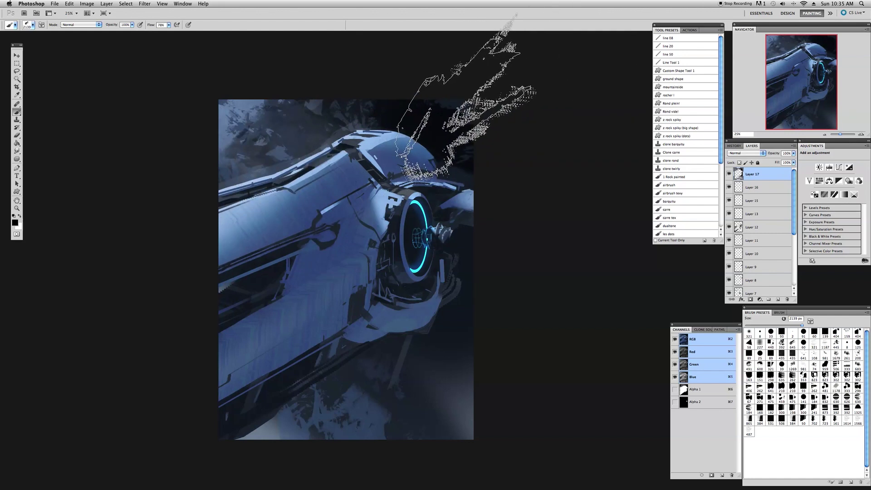
drag(314, 239, 318, 233)
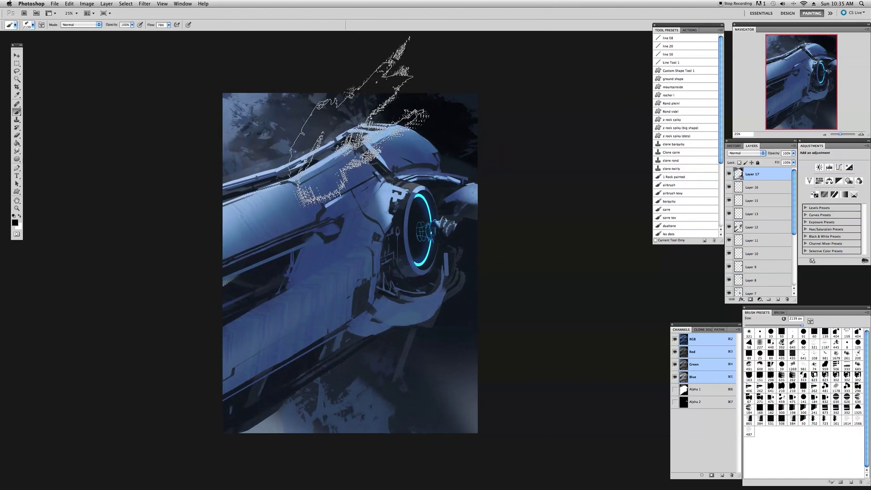
Blend the dark background near the nose and try darkening the rocky texture beneath the hull with a soft round brush
click(18, 120)
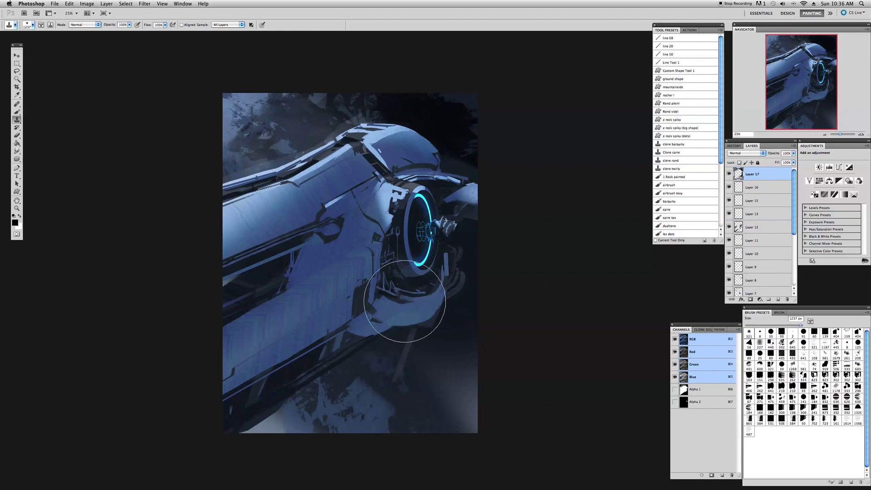
click(405, 301)
click(486, 158)
click(17, 112)
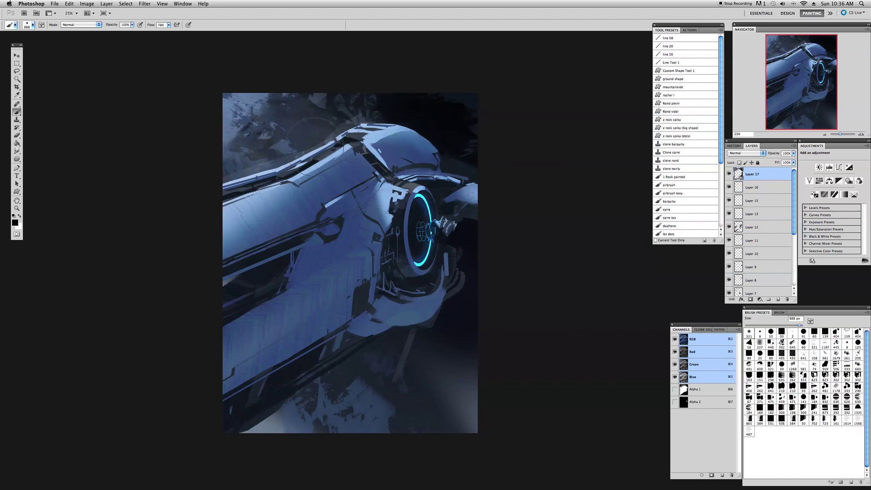
mouse_move(349, 388)
mouse_down()
mouse_move(413, 435)
mouse_move(450, 407)
mouse_move(407, 399)
mouse_up()
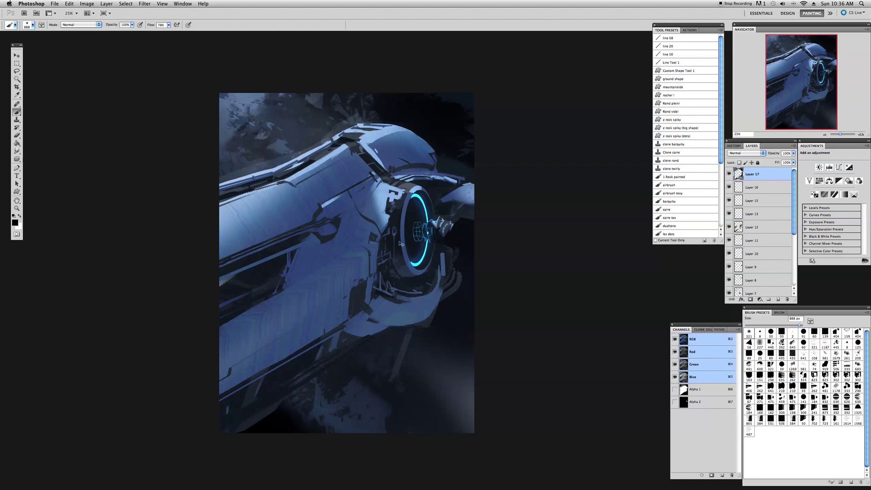
drag(346, 252, 345, 259)
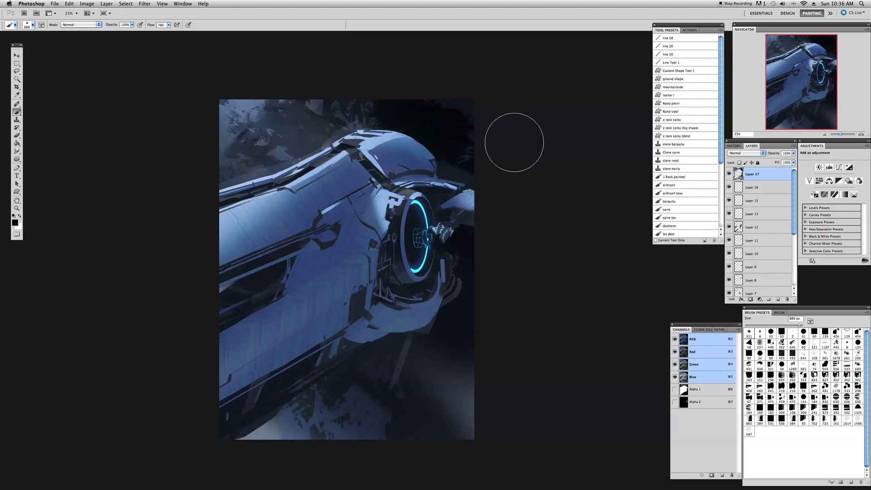
Add Layer 18 in Lighten mode and paint blue haze over the background behind the hull, undoing the excessive strokes beside the nose
key(super+shift+n)
key(Return)
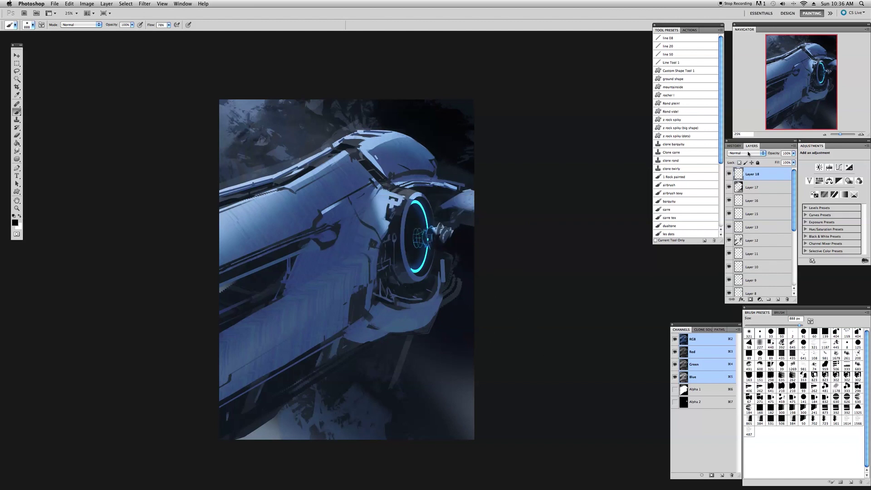
click(749, 154)
click(745, 192)
mouse_move(443, 119)
mouse_down()
mouse_move(306, 82)
mouse_move(408, 121)
mouse_up()
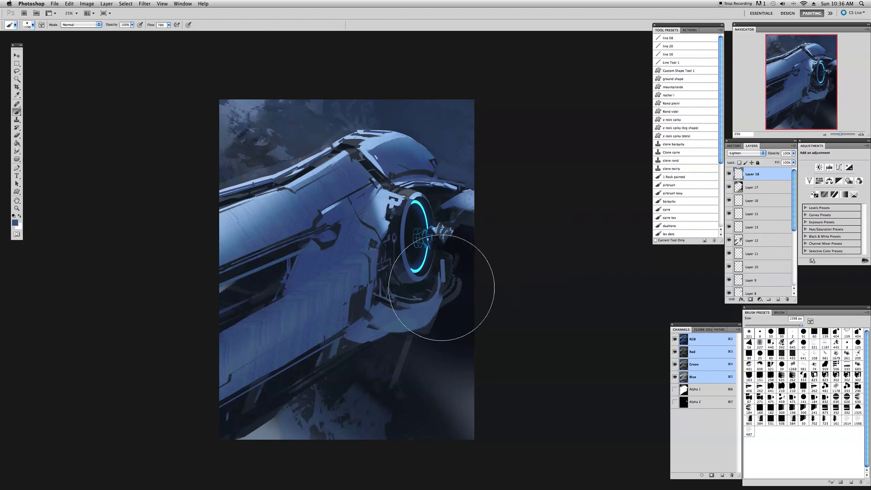
drag(474, 283, 466, 253)
key(ctrl+z)
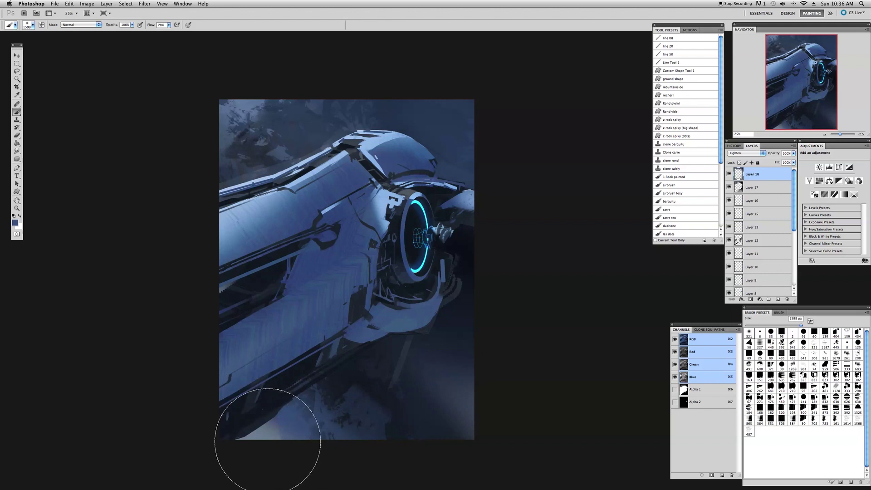
key(super+z)
Load the hull selection from Alpha 1 and add Layer 19 in Multiply mode with the selection outline hidden
drag(309, 327, 319, 322)
super+click(684, 392)
key(super+shift+n)
key(Return)
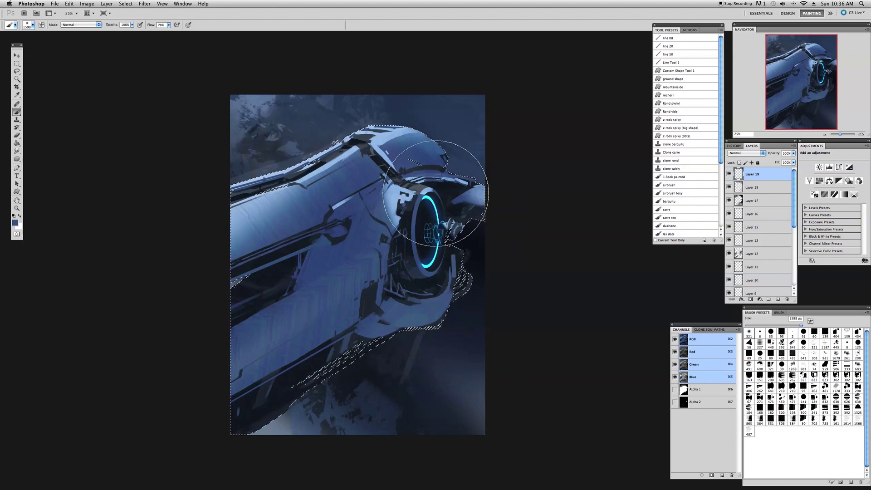
click(754, 154)
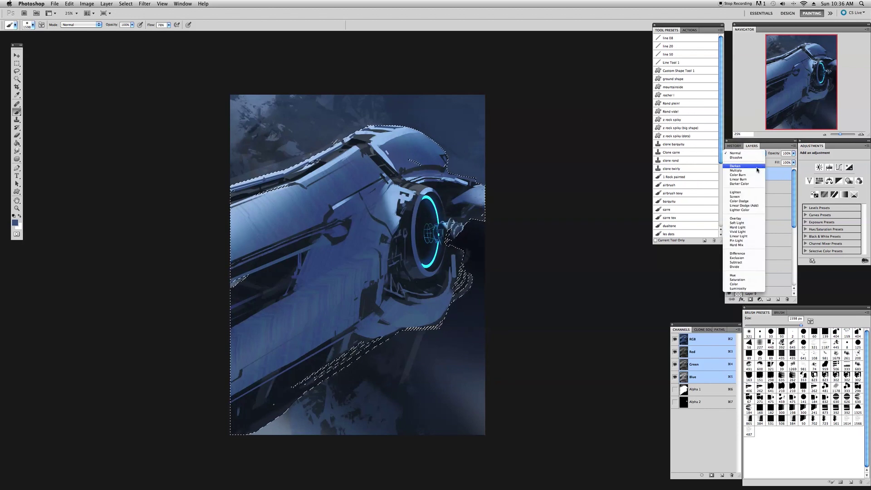
click(736, 170)
key(super+d)
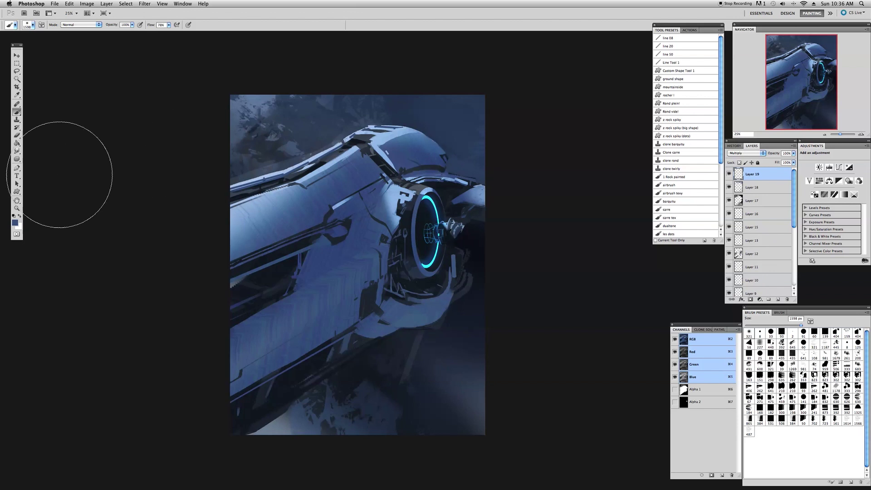
Try shading the lower hull with broad dark-blue strokes at reduced view size, and undo the shading
click(20, 204)
alt+click(189, 208)
drag(257, 251, 288, 251)
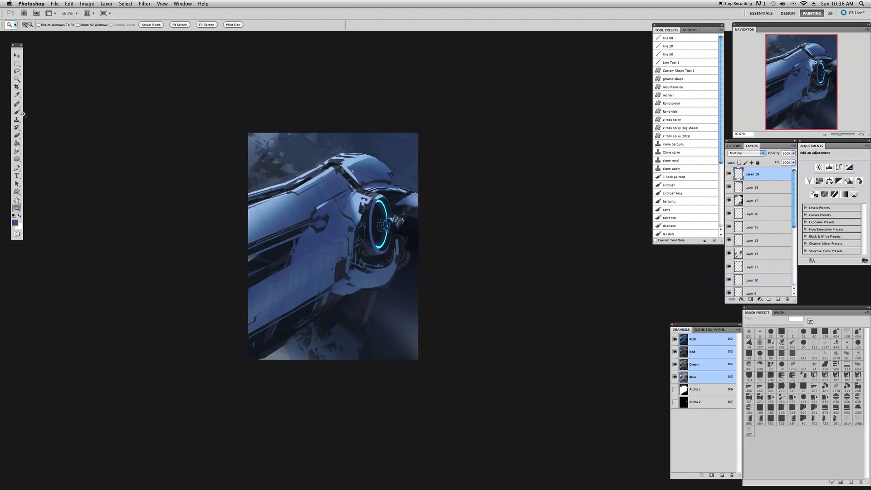
click(18, 113)
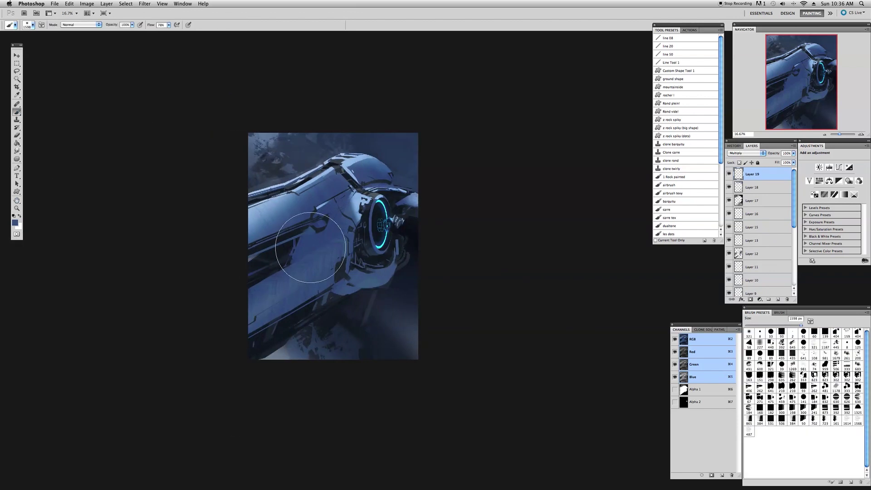
drag(259, 232, 398, 356)
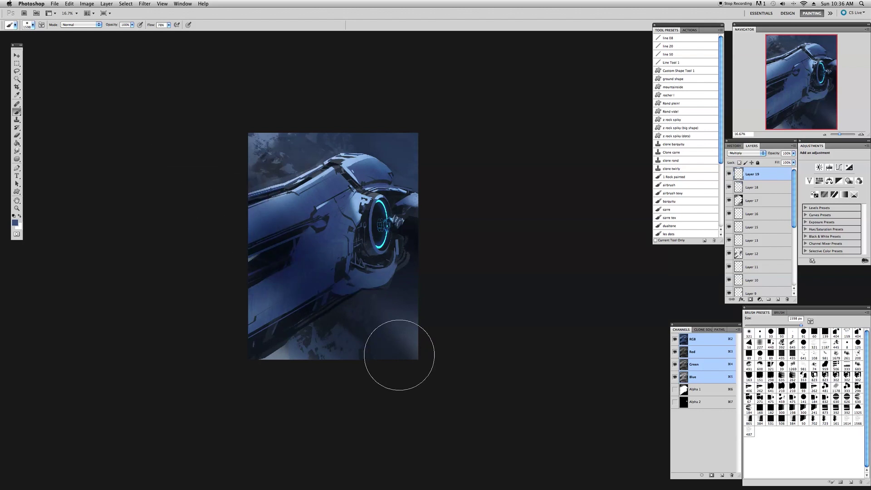
drag(224, 277, 332, 371)
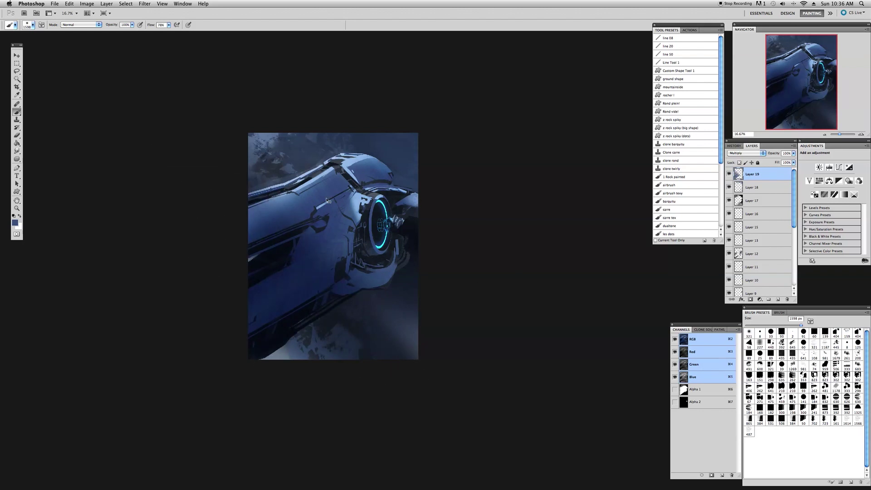
key(super+z)
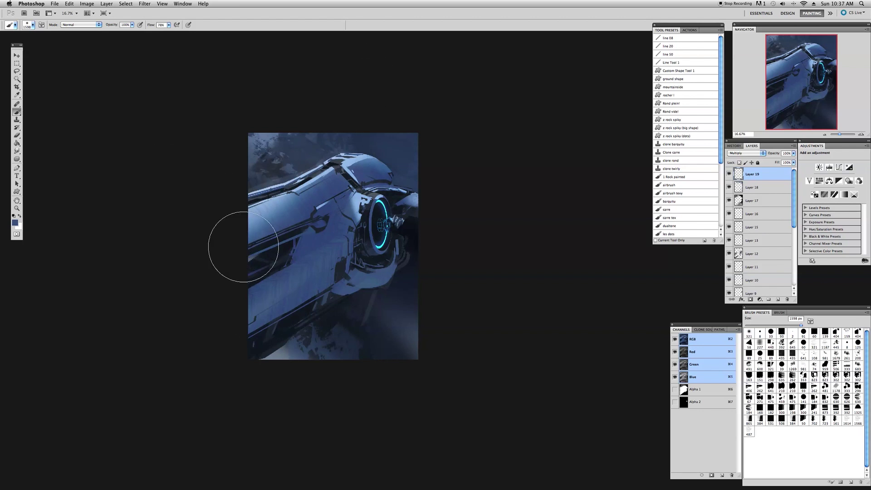
Repaint the dark-blue shading across the lower hull and the underside of the nose with a large soft brush
drag(233, 247, 373, 334)
mouse_move(263, 293)
mouse_down()
mouse_move(295, 334)
mouse_move(320, 266)
mouse_up()
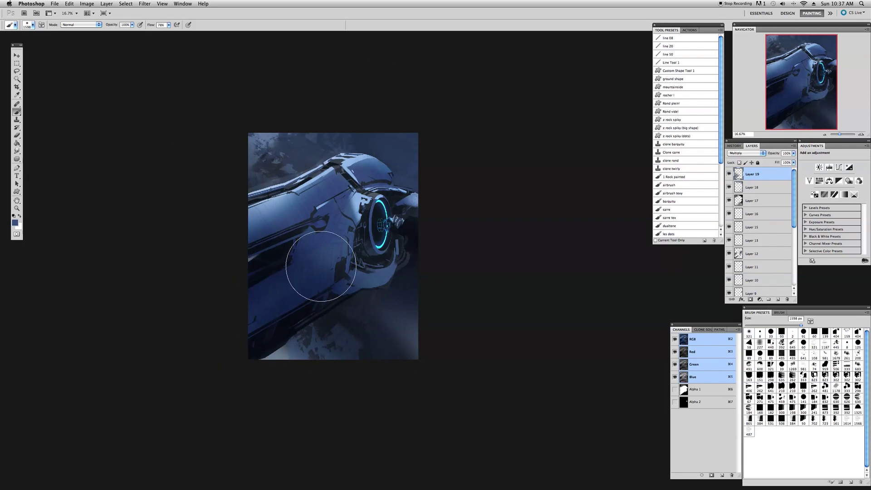
drag(389, 292, 358, 272)
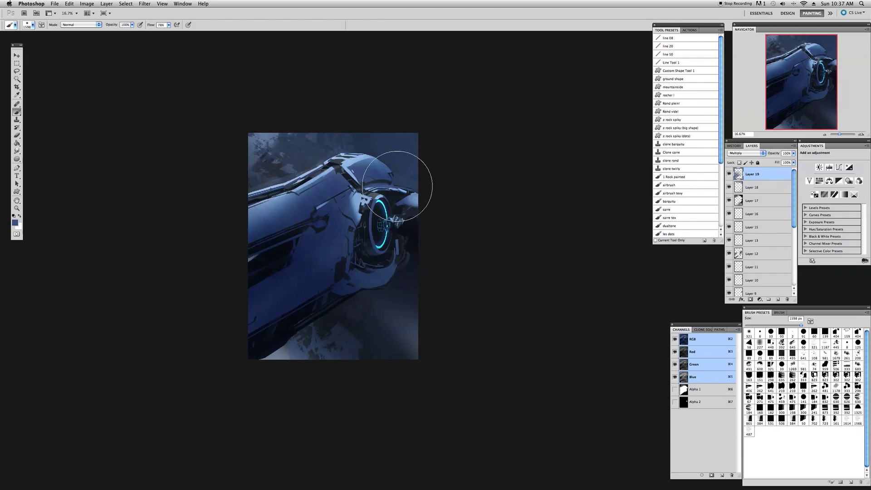
Try extending the dark shading over the nose and glowing ring, undoing each stroke
drag(397, 185, 425, 211)
key(super+z)
drag(375, 198, 415, 241)
key(super+z)
Add Layer 20 above the shading layer and set its blend mode to Overlay
key(shift+super+n)
key(Return)
click(747, 153)
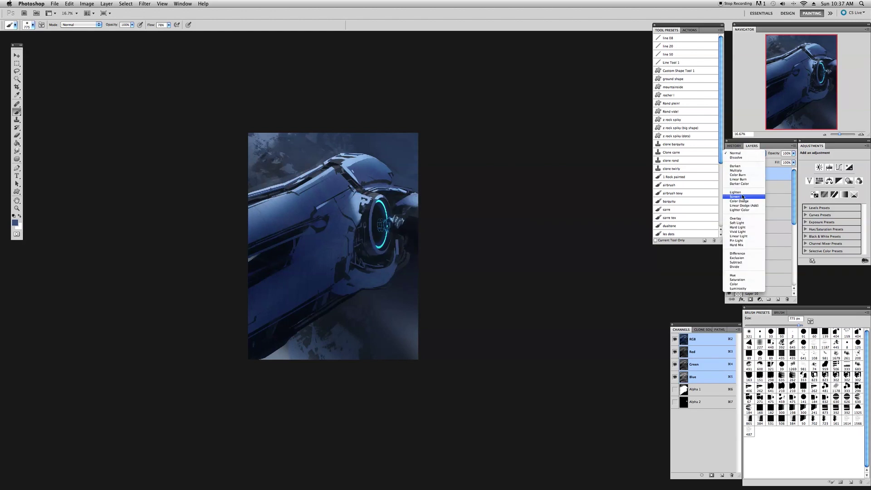
click(744, 219)
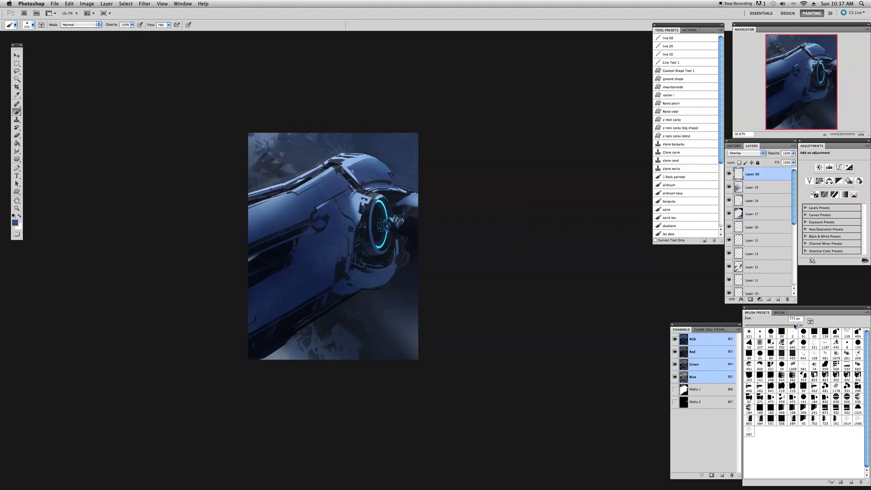
Sample a hull blue, enlarge the brush, and paint a subtle blue overlay around the ring and hull, undoing the stronger trial strokes
alt+click(348, 202)
mouse_move(377, 213)
mouse_down()
mouse_move(419, 268)
mouse_move(391, 211)
mouse_move(399, 244)
mouse_move(392, 283)
mouse_up()
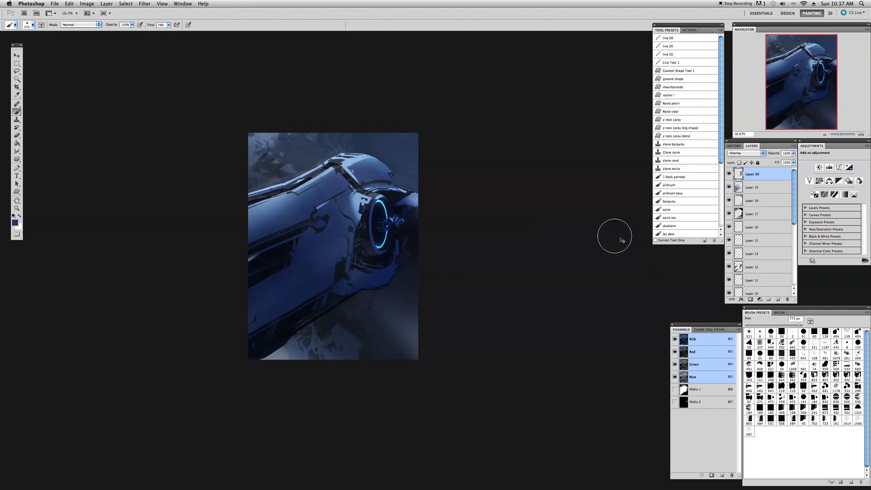
key(super+z)
drag(800, 326, 802, 326)
mouse_move(375, 198)
mouse_down()
mouse_move(357, 264)
mouse_move(403, 242)
mouse_move(382, 211)
mouse_move(424, 324)
mouse_up()
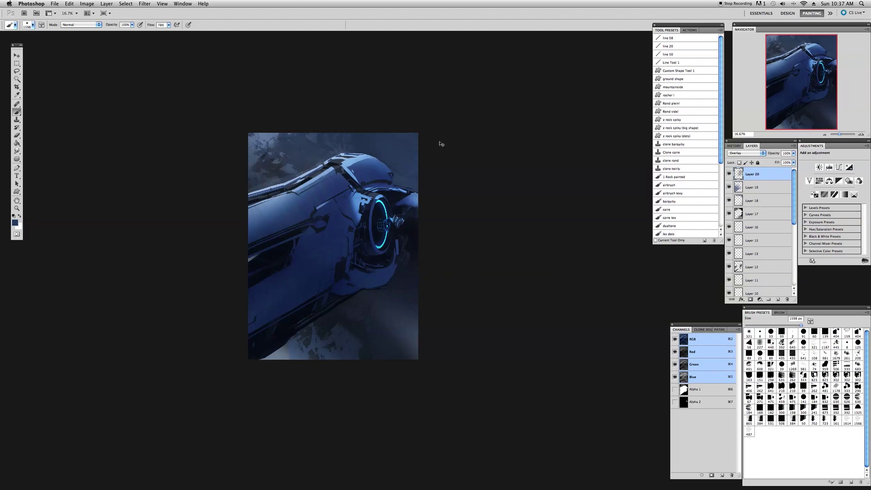
key(super+z)
mouse_move(382, 218)
mouse_down()
mouse_move(385, 306)
mouse_move(329, 273)
mouse_up()
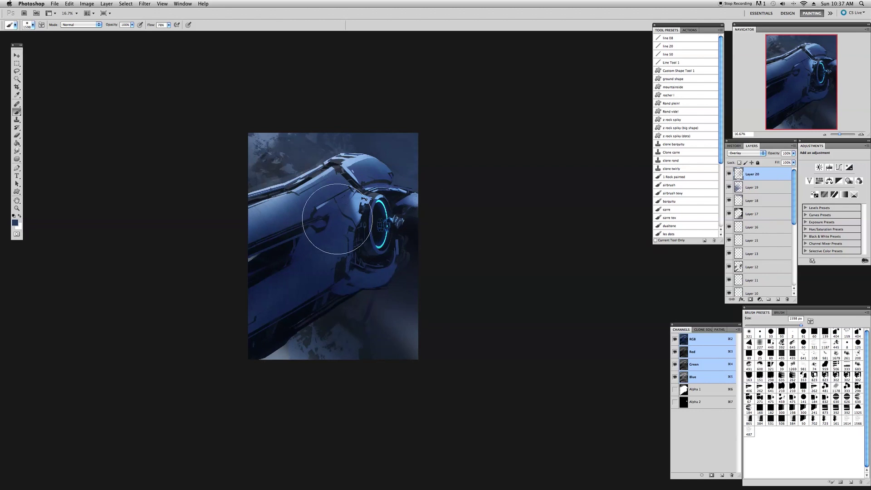
Add Layer 21, sample a light blue from the nose, and brush soft haze over the upper hull and background, undoing unwanted strokes
mouse_move(334, 190)
mouse_down()
mouse_move(349, 161)
mouse_move(320, 155)
mouse_up()
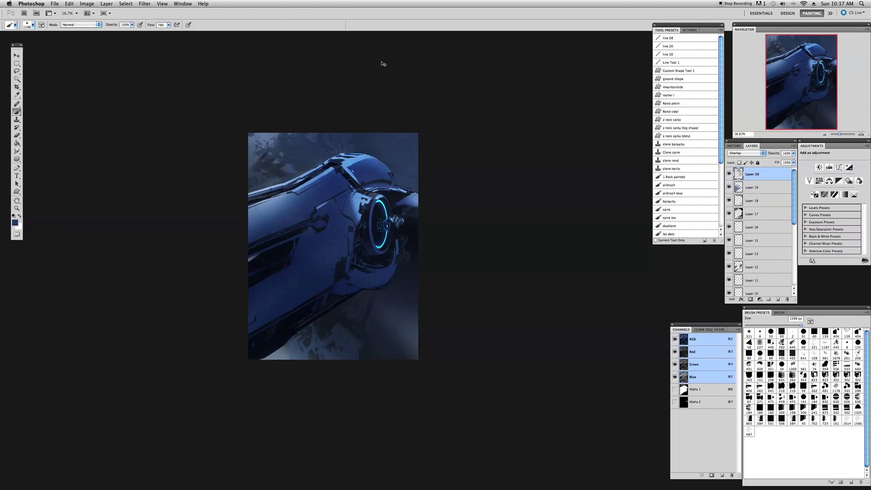
key(super+z)
key(super+shift+n)
key(Return)
alt+click(353, 157)
drag(263, 185, 492, 130)
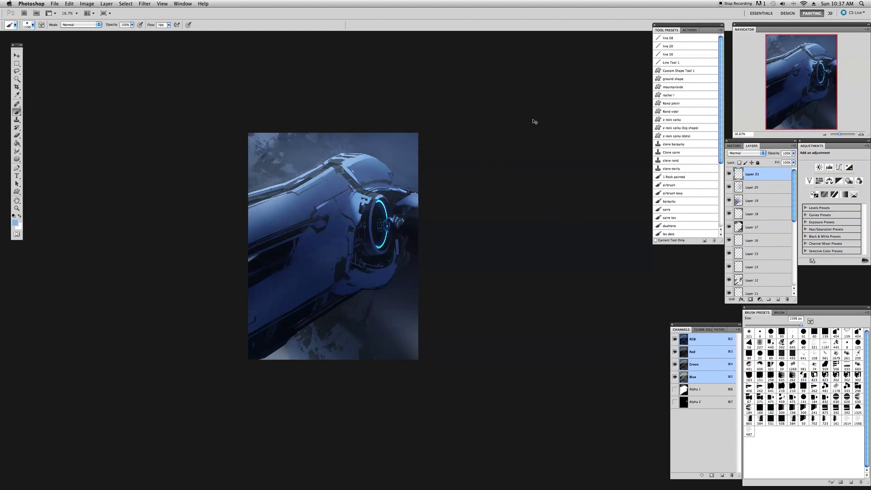
key(super+z)
drag(252, 190, 443, 136)
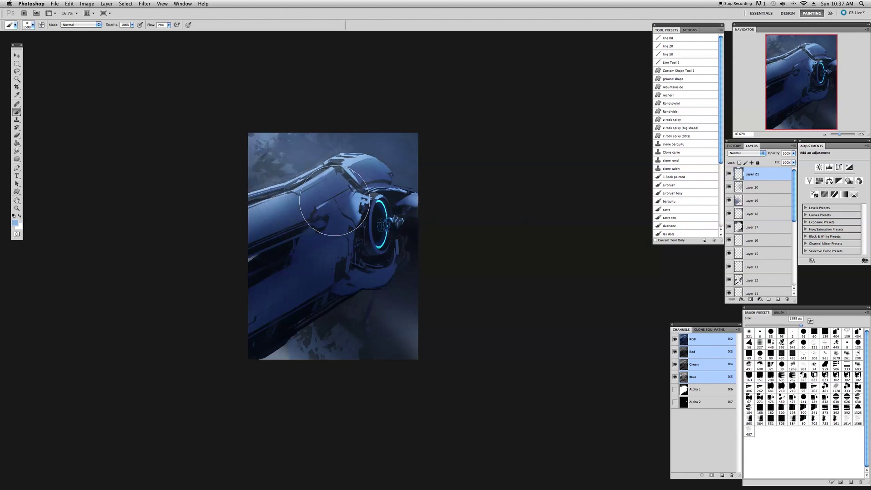
drag(351, 232, 384, 262)
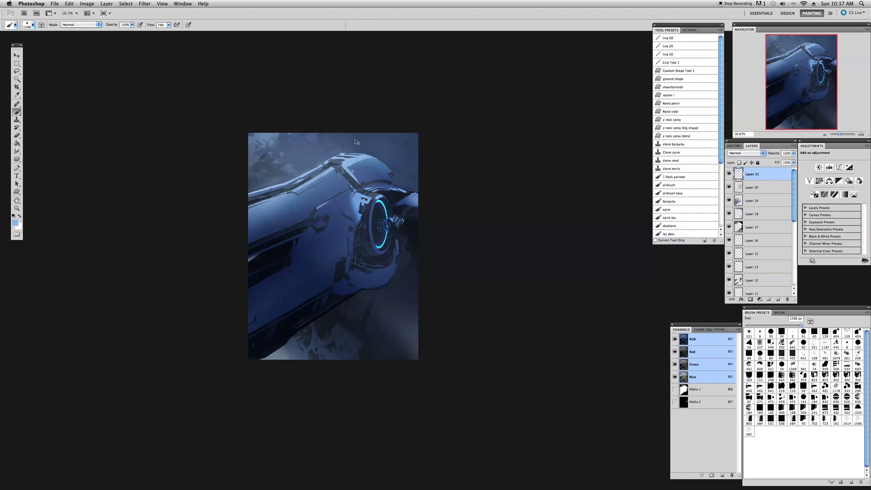
key(super+z)
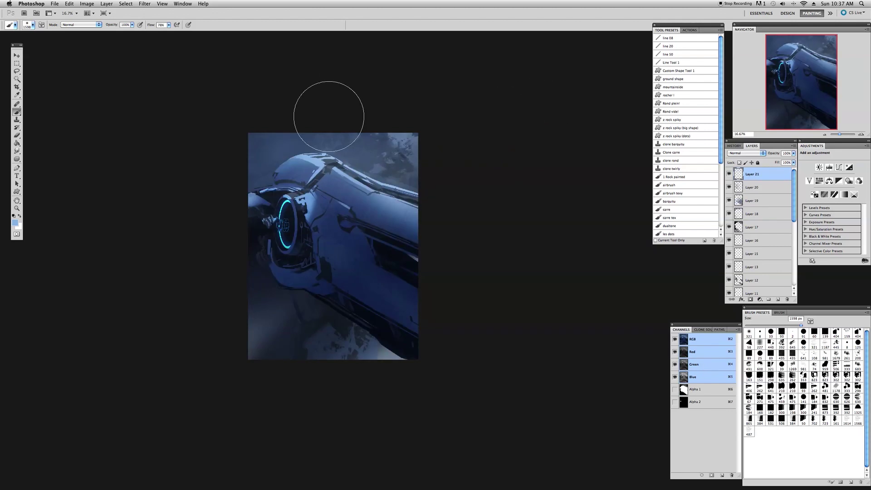
drag(264, 219, 283, 204)
Add Layer 22 and try angular details beside the glowing ring with a textured brush enlarged to 451 px, undoing the last stroke
key(super+shift+n)
key(Return)
click(17, 208)
click(314, 215)
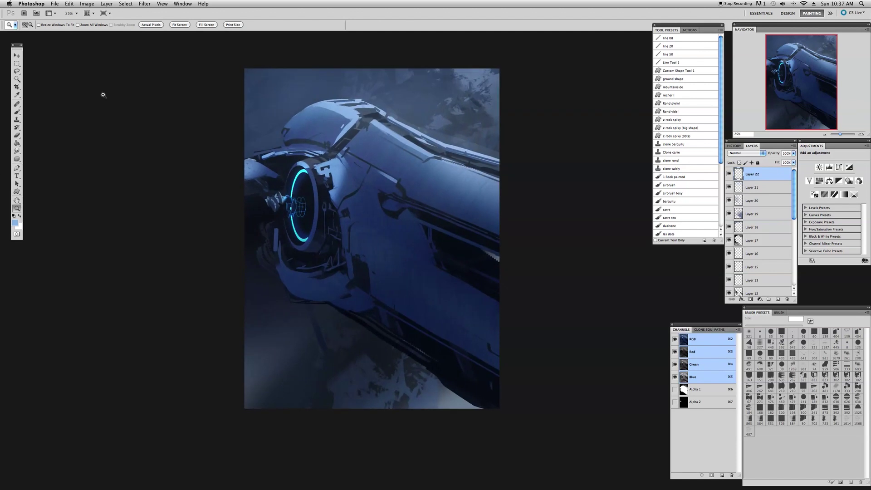
key(b)
scroll(307, 250, down, 1)
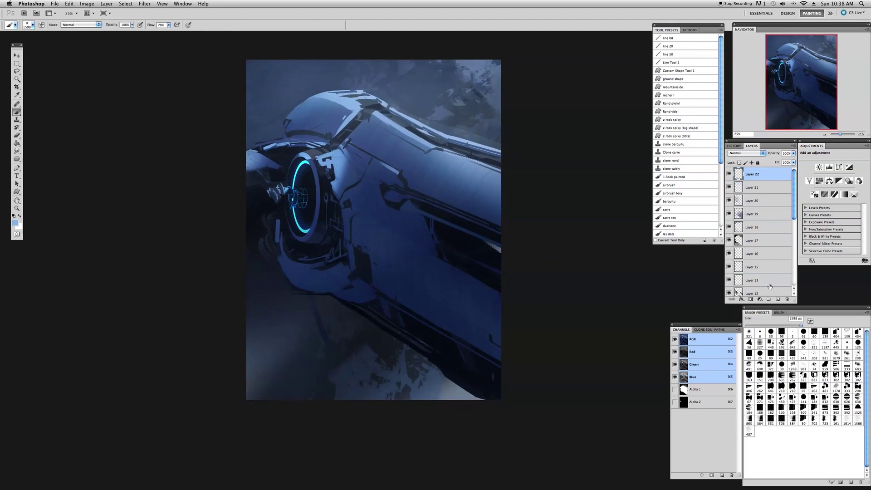
click(814, 408)
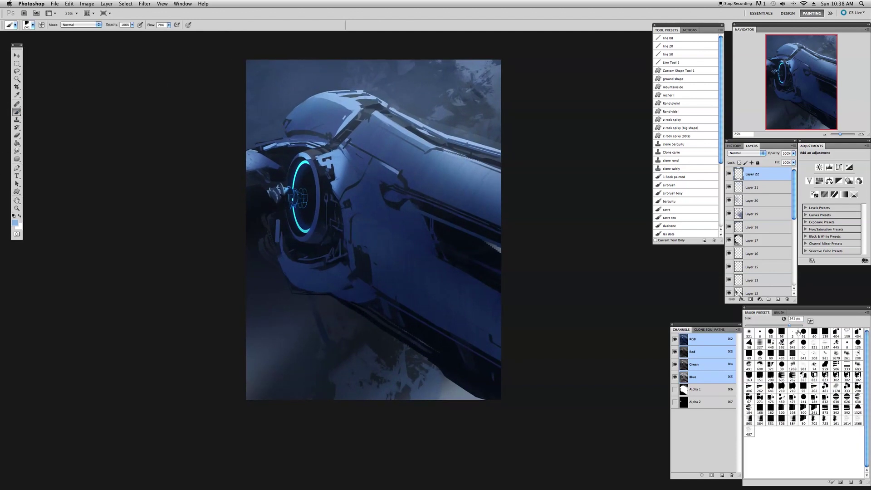
click(796, 325)
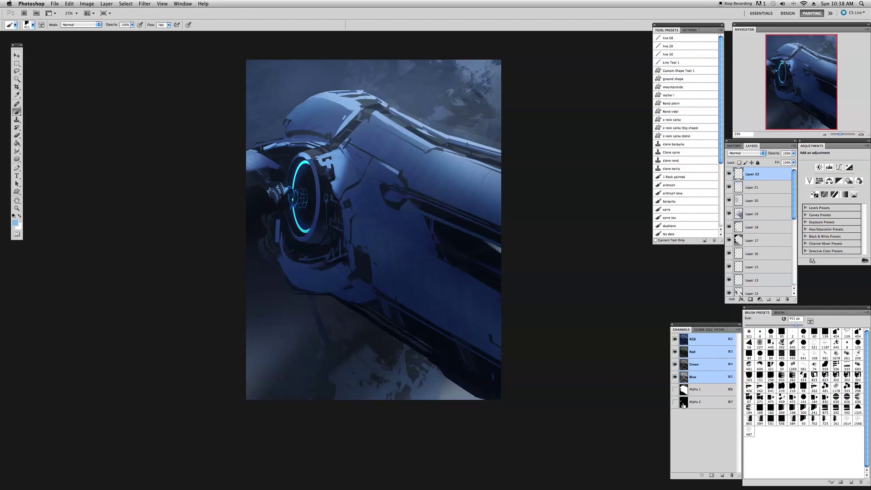
drag(265, 203, 272, 207)
key(super+z)
Sample a dark hull blue and refine the small structures around the ring's lower edge with a 23 px round brush
alt+click(348, 231)
click(749, 334)
drag(757, 327, 752, 326)
drag(260, 319, 260, 308)
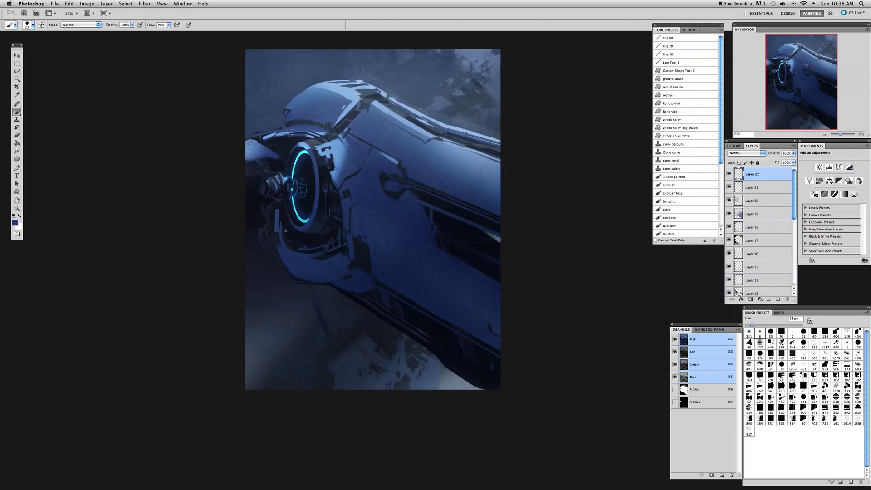
drag(261, 250, 265, 255)
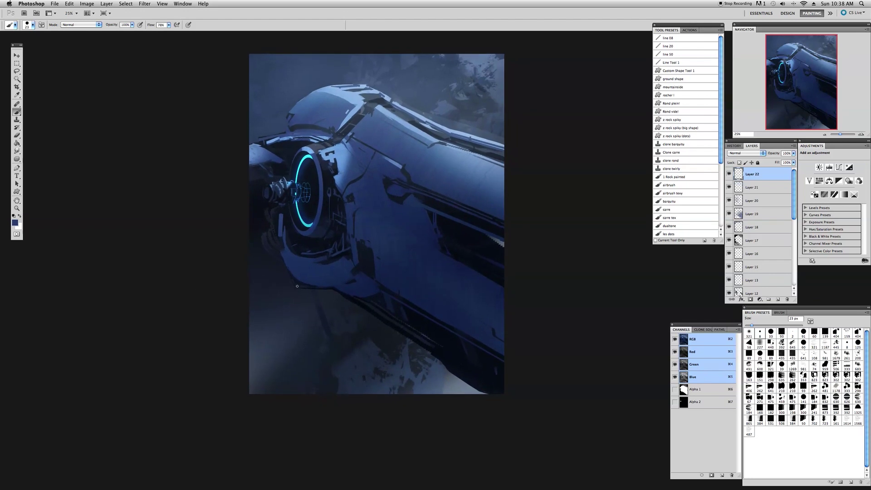
Add Layer 23 and block in a light-blue small-ship silhouette over the lower hull with the angular brush, starting at 404 px
key(super+shift+n)
key(Return)
click(814, 409)
drag(794, 326, 797, 326)
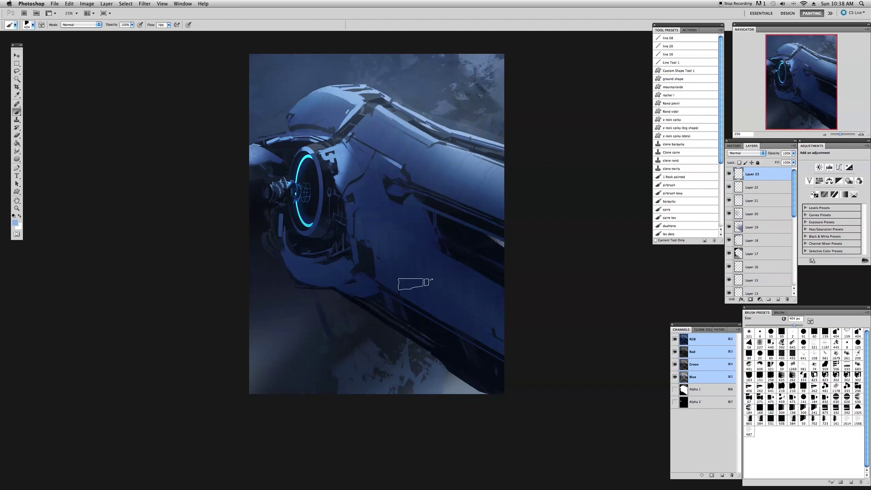
mouse_move(402, 273)
mouse_down()
mouse_move(425, 275)
mouse_move(420, 287)
mouse_move(422, 277)
mouse_move(430, 284)
mouse_move(413, 268)
mouse_move(439, 284)
mouse_up()
key(ctrl+z)
key(super+z)
key(super+z)
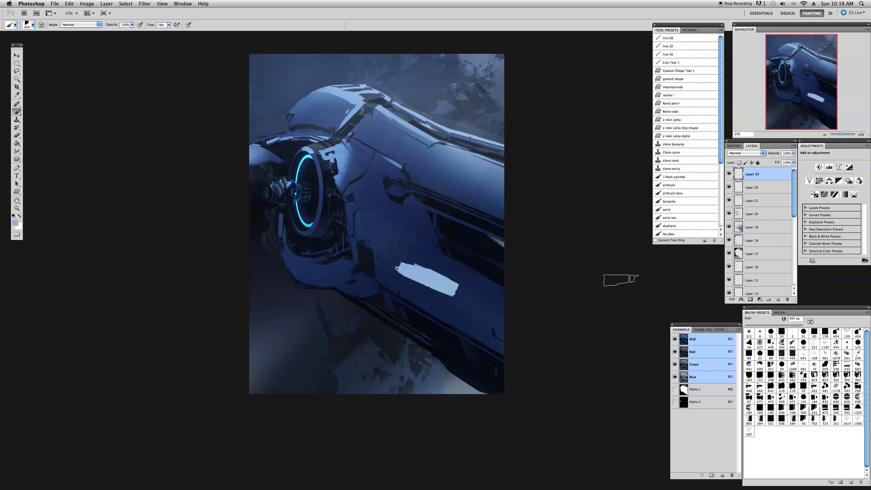
drag(438, 268, 456, 283)
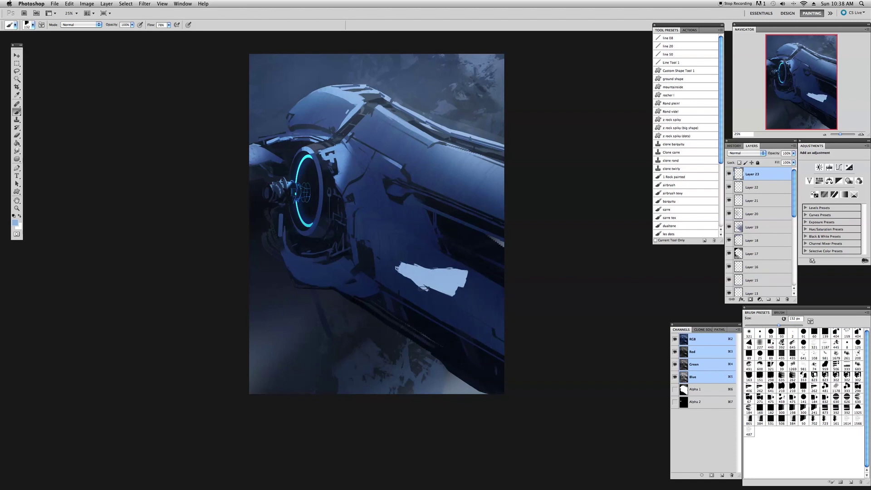
Select the Layer 23 silhouette and shade its rear, underside and body with black and a sampled dark navy
super+click(739, 174)
key(d)
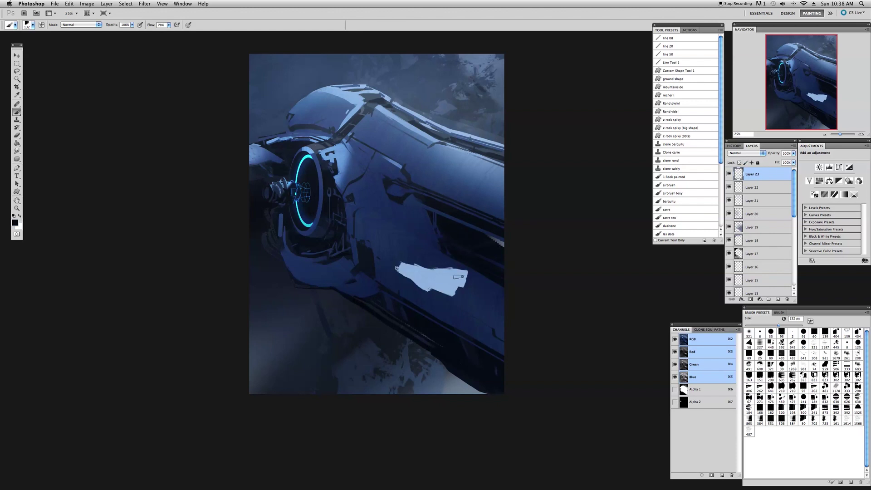
drag(463, 273, 459, 275)
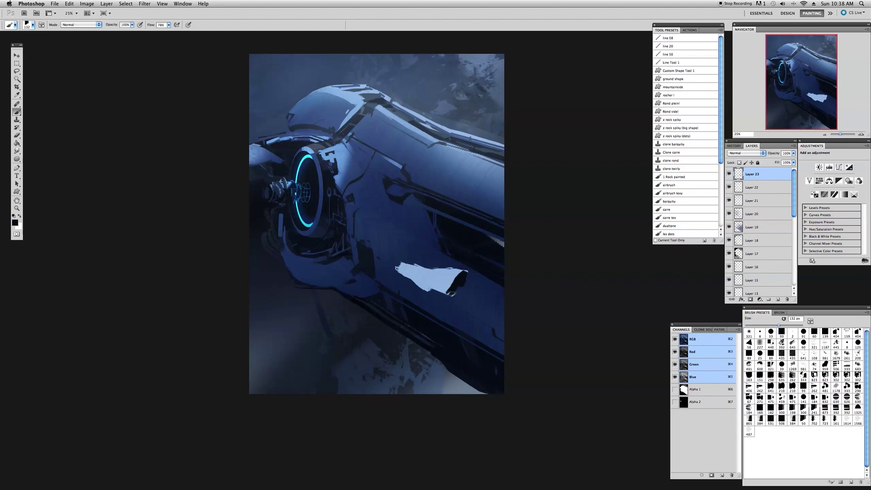
drag(441, 285, 435, 288)
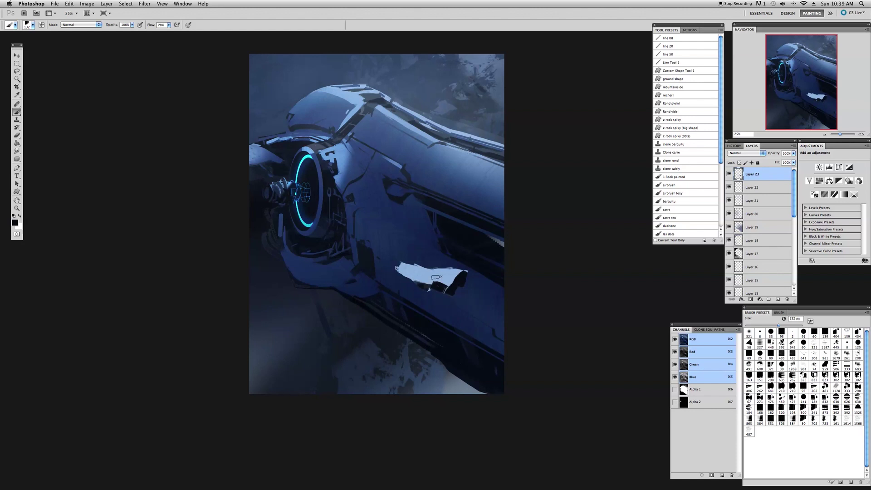
alt+click(387, 268)
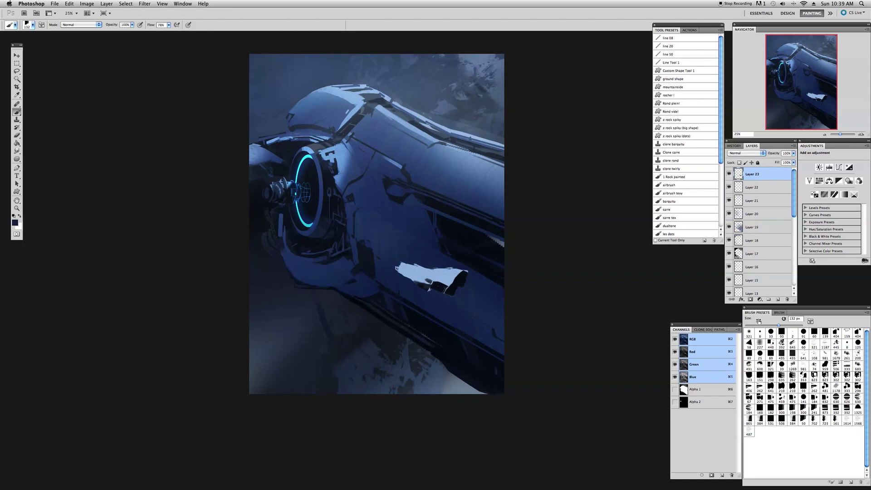
mouse_move(414, 268)
mouse_down()
mouse_move(444, 278)
mouse_move(382, 264)
mouse_up()
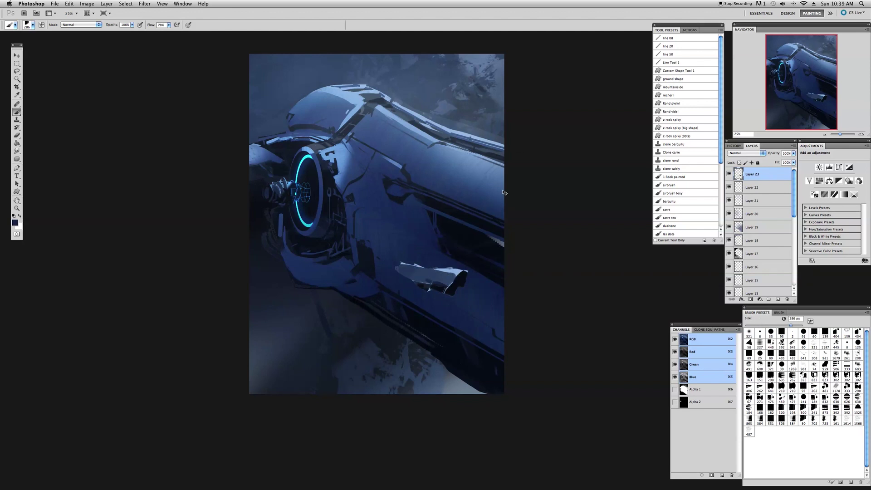
Scale the small ship to about 67%, rotate it about 26° and reposition it over the lower hull
key(super+t)
drag(470, 259, 447, 274)
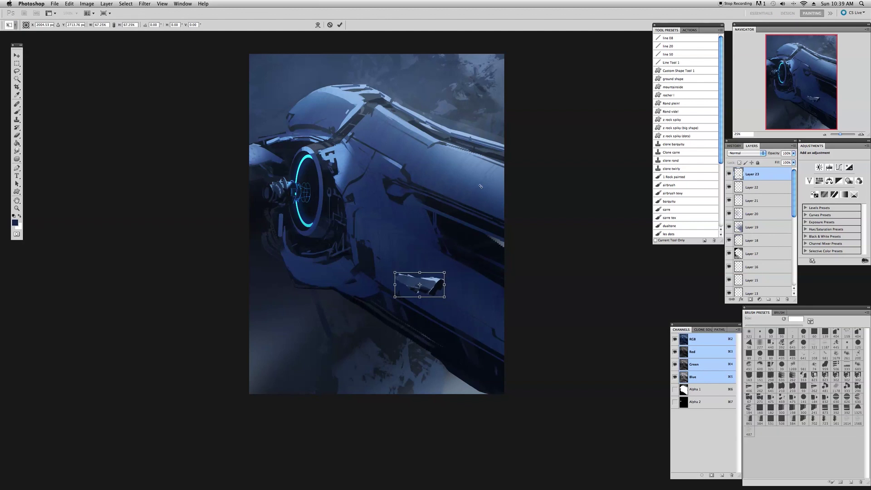
key(Return)
key(super+t)
right_click(440, 268)
click(454, 290)
drag(454, 289, 425, 289)
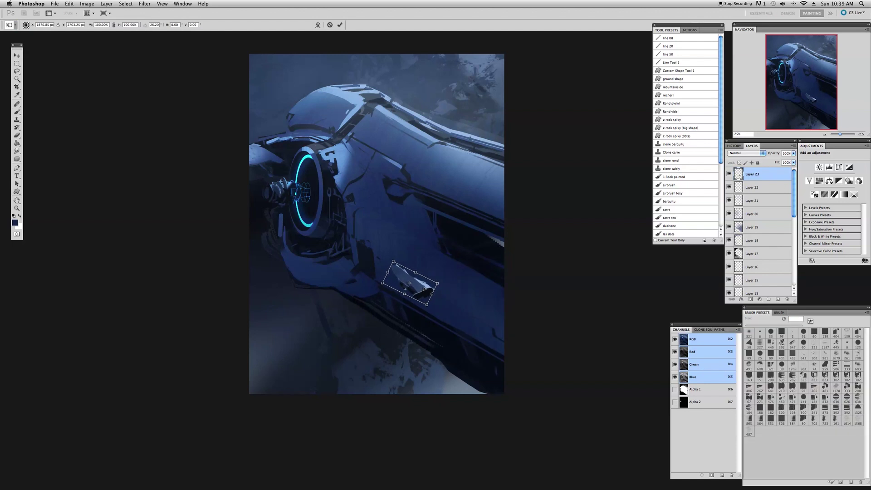
key(Return)
Clear the selection and paint fine dark details on the small ship, reducing the angular brush to 100 px and 29 px
key(b)
key(super+a)
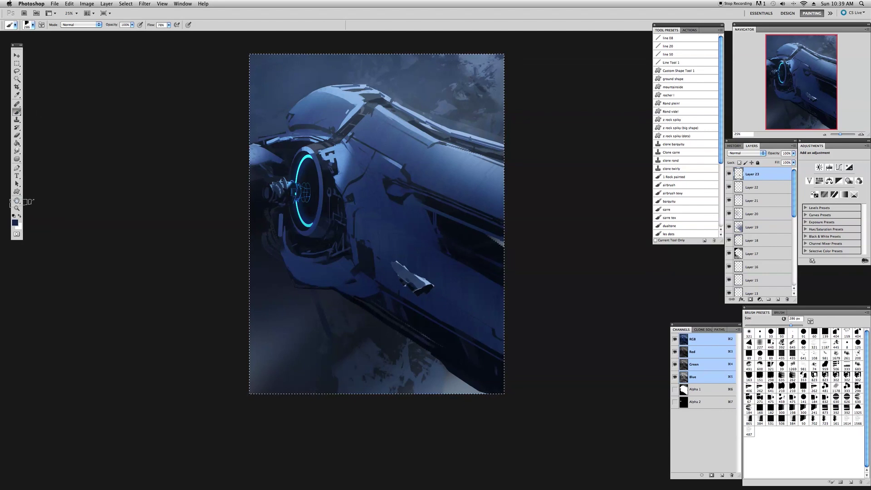
click(17, 208)
click(390, 309)
key(super+d)
click(17, 113)
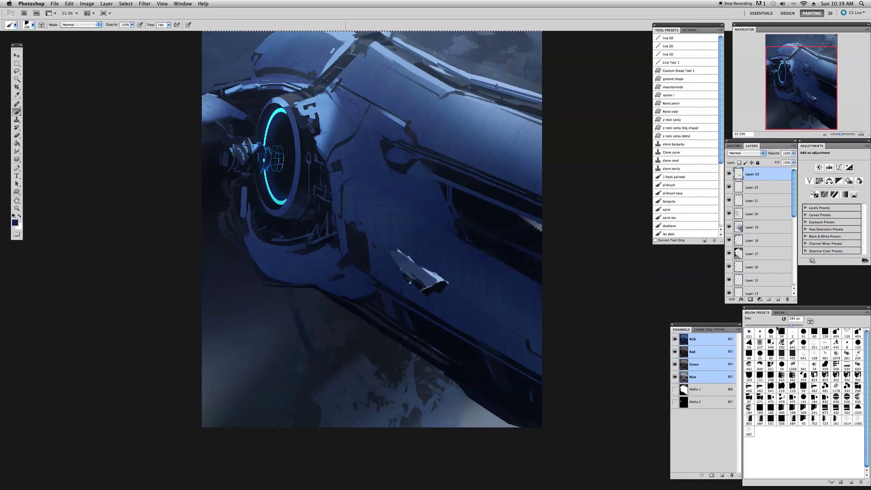
drag(773, 324, 771, 325)
drag(386, 280, 386, 277)
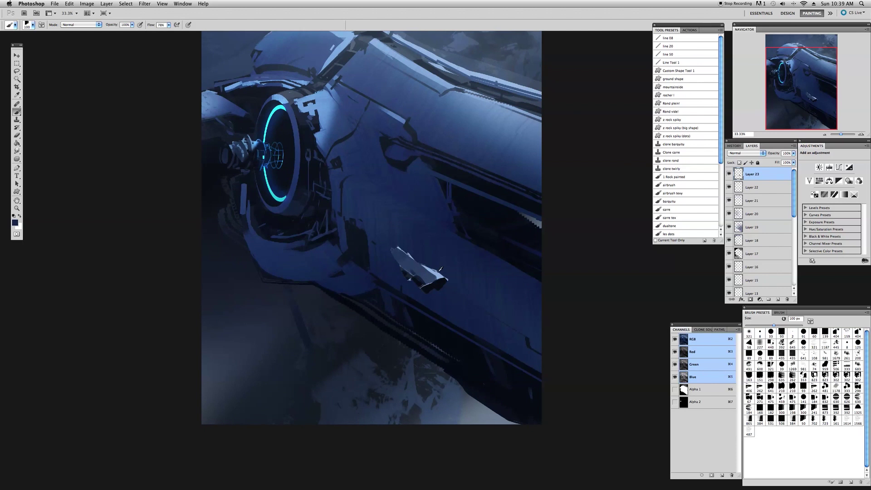
drag(774, 325, 754, 325)
alt+click(437, 274)
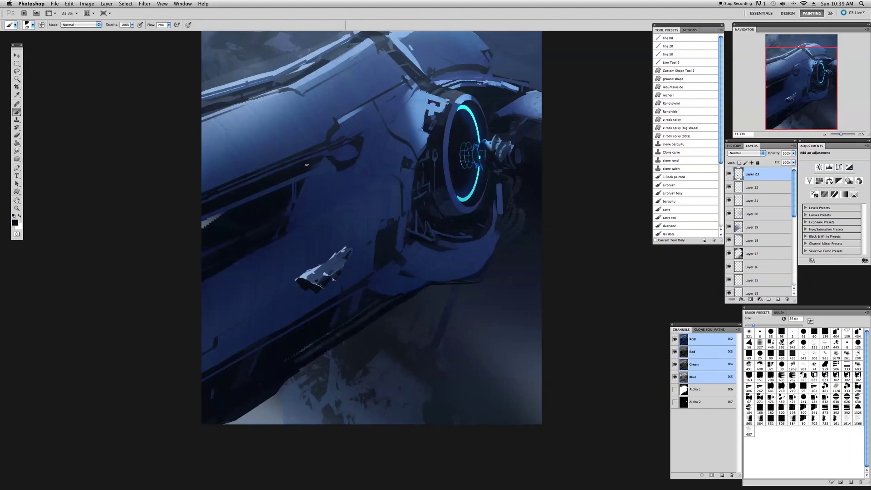
Add light-blue highlights and a thin nose antenna to the small ship with a 20 px brush, flipping the canvas while refining it
drag(280, 252, 287, 242)
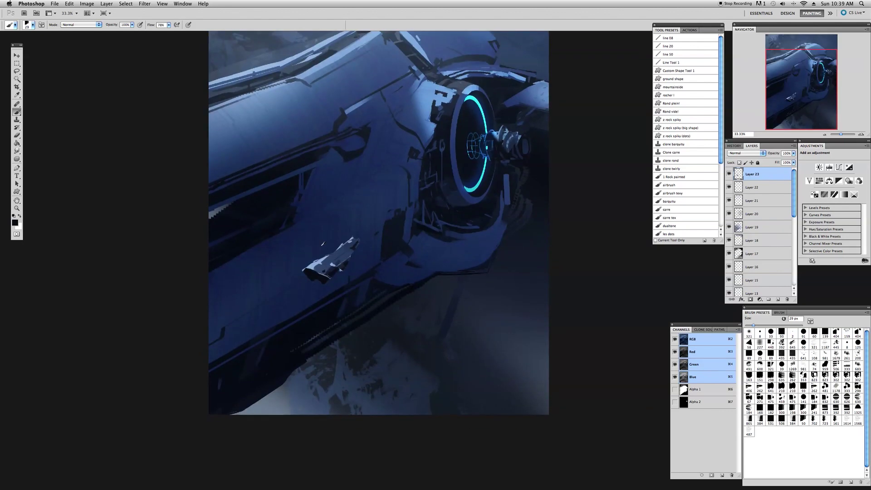
key([)
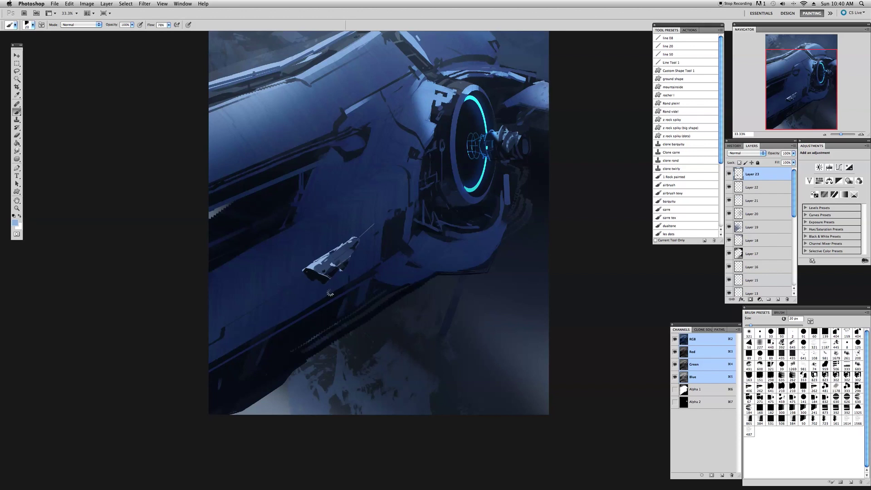
key(super+shift+h)
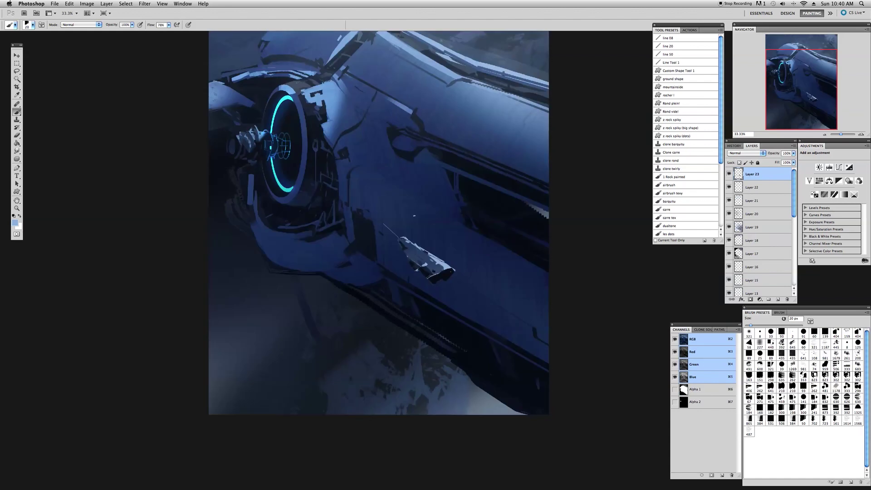
drag(389, 306, 406, 294)
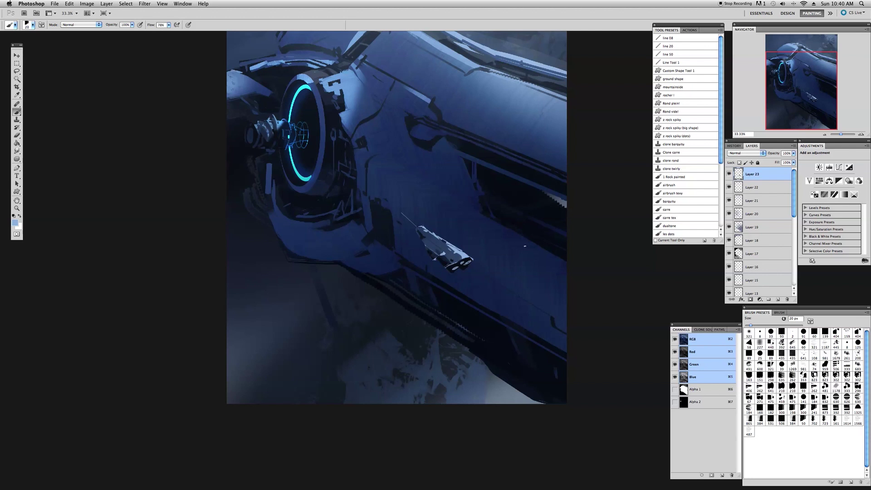
key(alt+super+z)
key(alt+super+z)
Paint the small ship's engine lights in warm white #fffaf0, and refine its edges and antenna in sampled light blue at 10 px
click(16, 223)
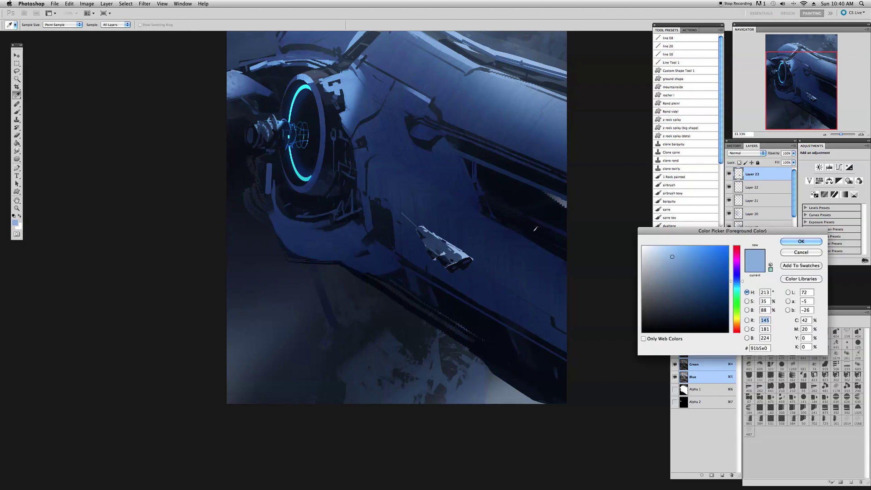
click(739, 324)
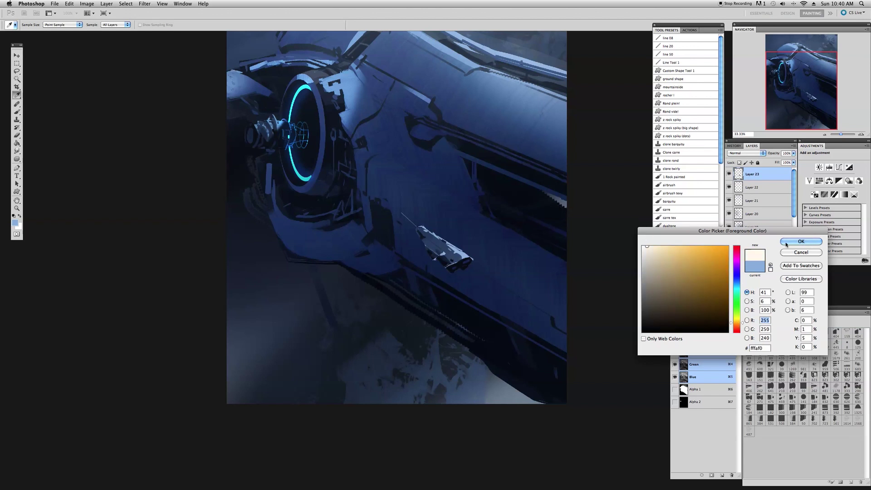
click(790, 241)
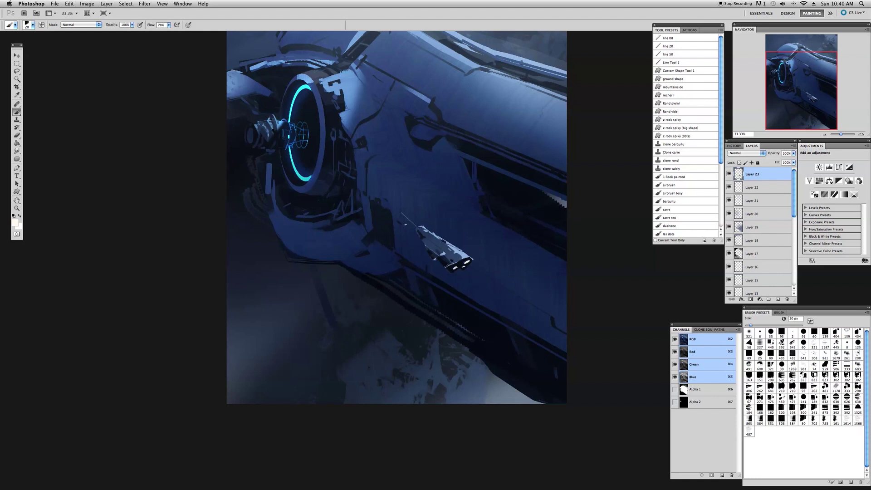
drag(421, 317, 423, 312)
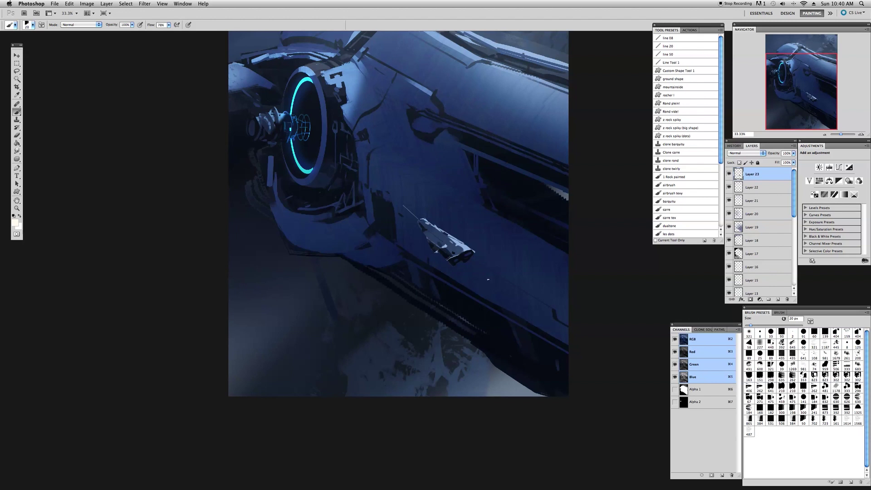
alt+click(464, 248)
drag(423, 302, 420, 299)
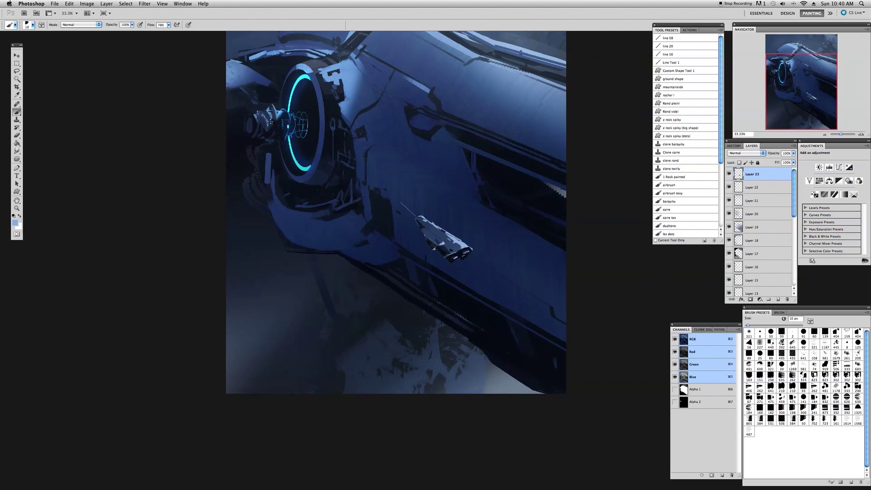
Copy the small ship and paste the duplicate onto a new Layer 24
key(super+a)
key(super+c)
key(super+v)
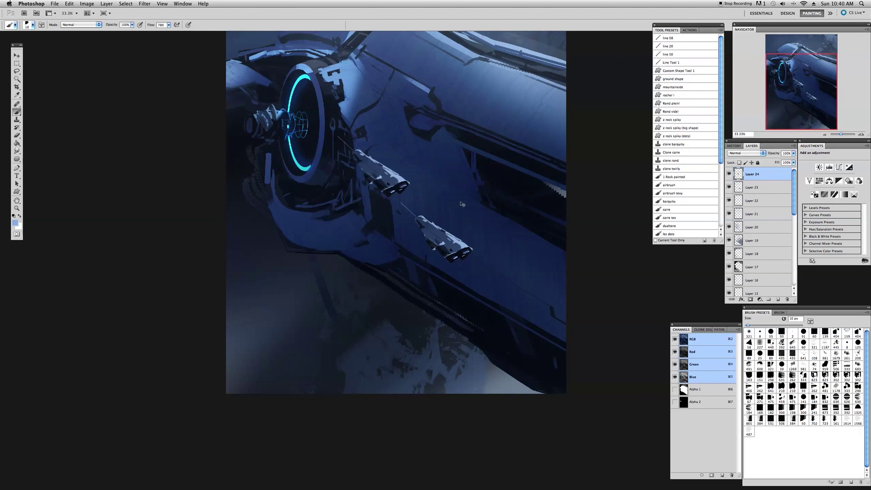
Move the pasted ship copy down below the large hull's underside and scale it smaller than the first escort ship
drag(387, 180, 390, 252)
key(super+t)
mouse_move(459, 219)
mouse_down()
mouse_move(412, 255)
mouse_move(398, 305)
mouse_move(399, 316)
mouse_move(421, 316)
mouse_move(402, 320)
mouse_move(401, 307)
mouse_up()
key(Return)
key(b)
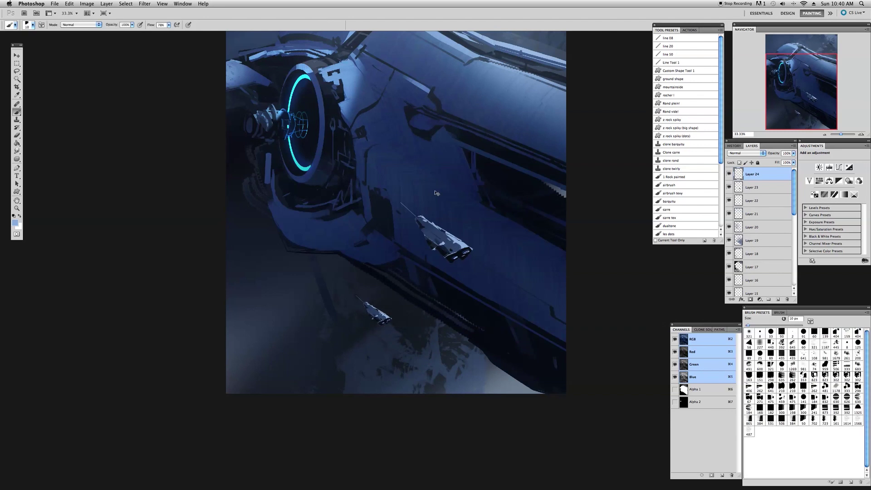
Paste a third copy of the ship, scale it down further, and place it over the hull behind the largest escort
key(ctrl+v)
key(v)
key(ctrl+t)
mouse_move(494, 230)
mouse_down()
mouse_move(417, 271)
mouse_move(503, 279)
mouse_move(502, 287)
mouse_up()
key(Return)
key(b)
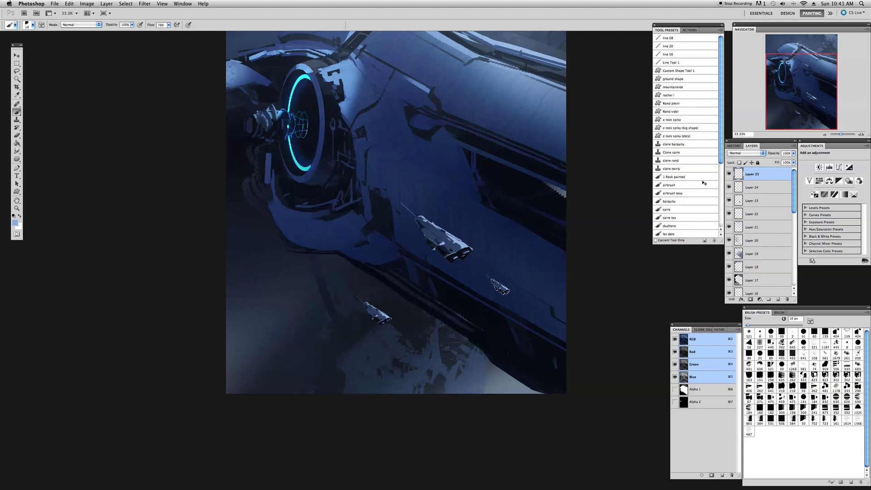
Darken the smallest escort ship with the soft 321 px brush in near-black #090d18, and add a new Layer 26
key(d)
click(749, 332)
drag(515, 283, 489, 288)
key(super+shift+n)
key(Return)
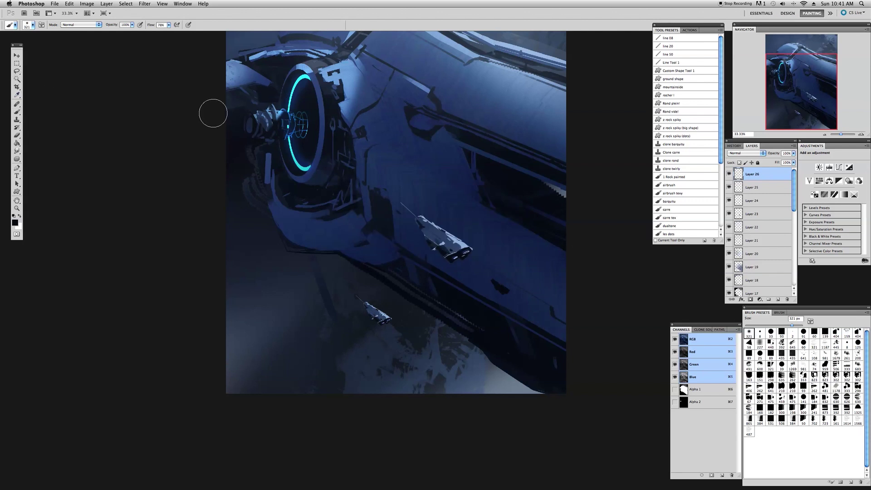
key(u)
click(98, 25)
drag(469, 253, 622, 353)
key(Escape)
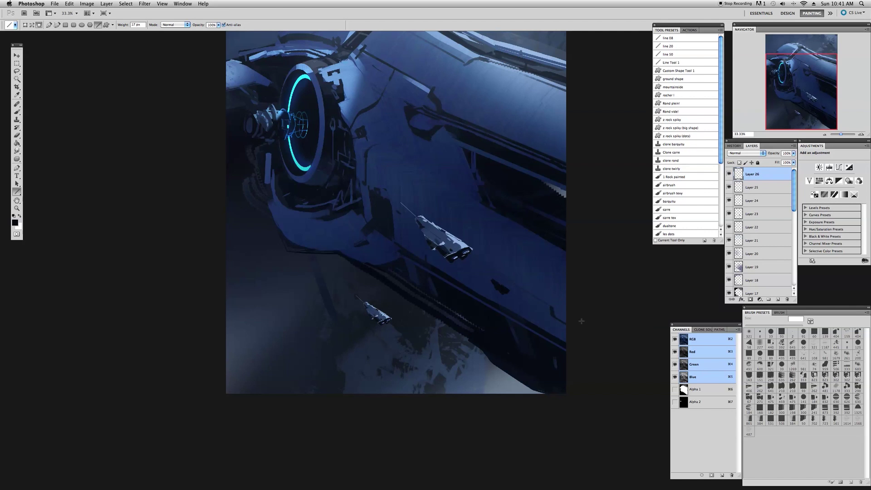
Set the foreground color to bright blue #5a86ff
click(15, 223)
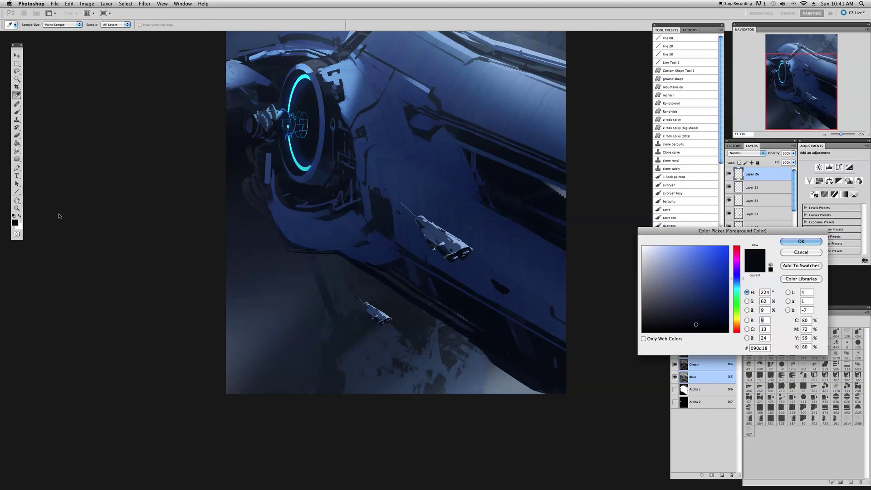
drag(696, 317, 694, 239)
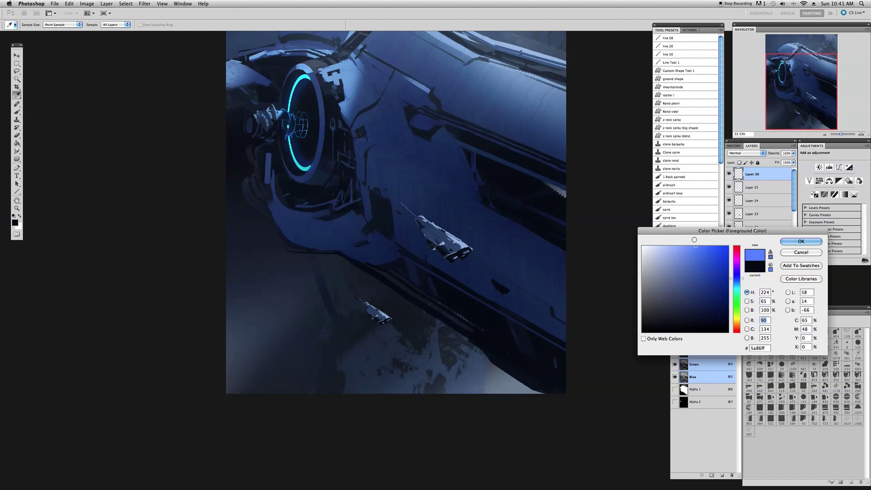
key(Return)
Try straight blue engine trails behind the largest escort ship, using the Line tool and a soft 53 px brush
drag(469, 254, 591, 319)
key(super+z)
key(b)
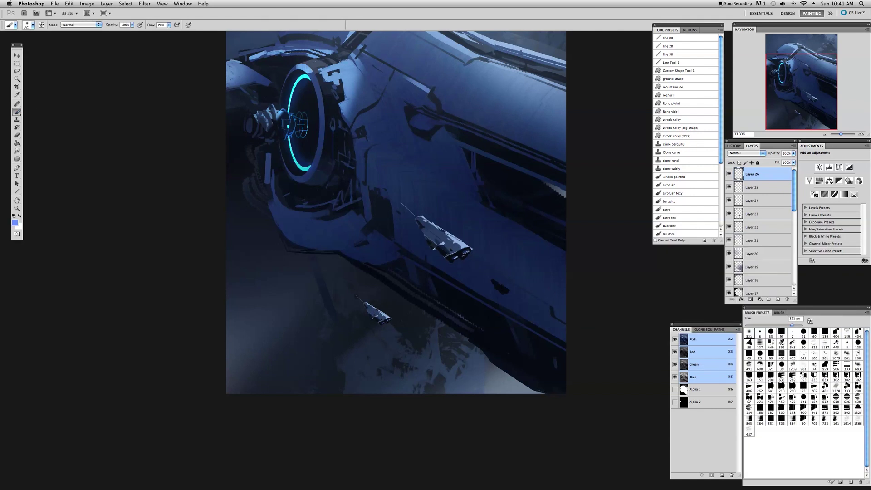
click(754, 325)
click(781, 313)
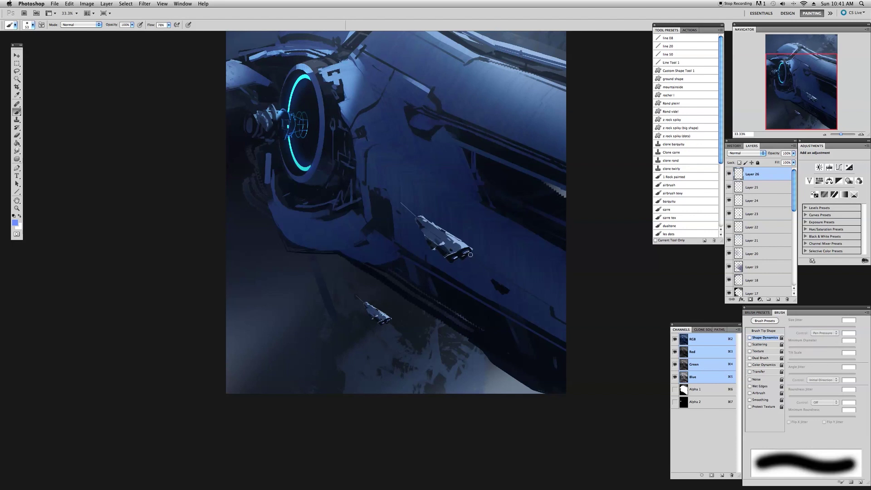
shift+click(567, 310)
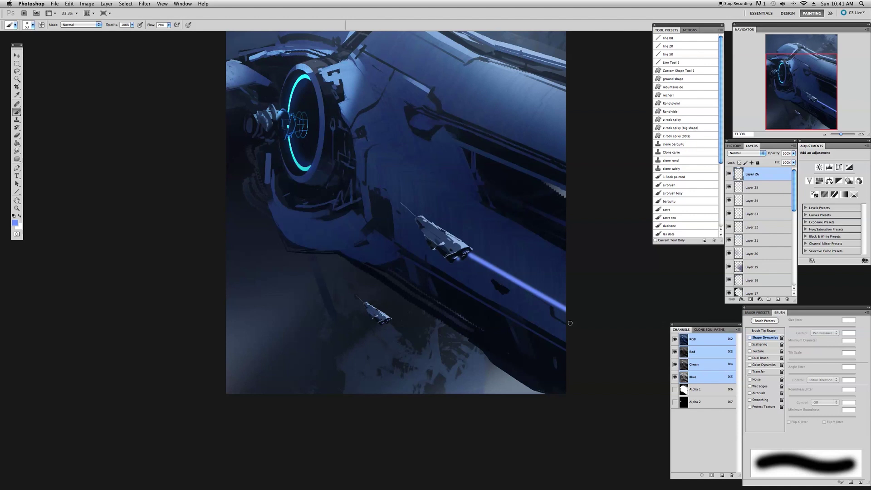
shift+click(572, 322)
key(super+alt+z)
key(super+alt+z)
key(super+z)
Dab soft blue engine glows behind all three escort ships, matching the brush size to each ship
click(777, 321)
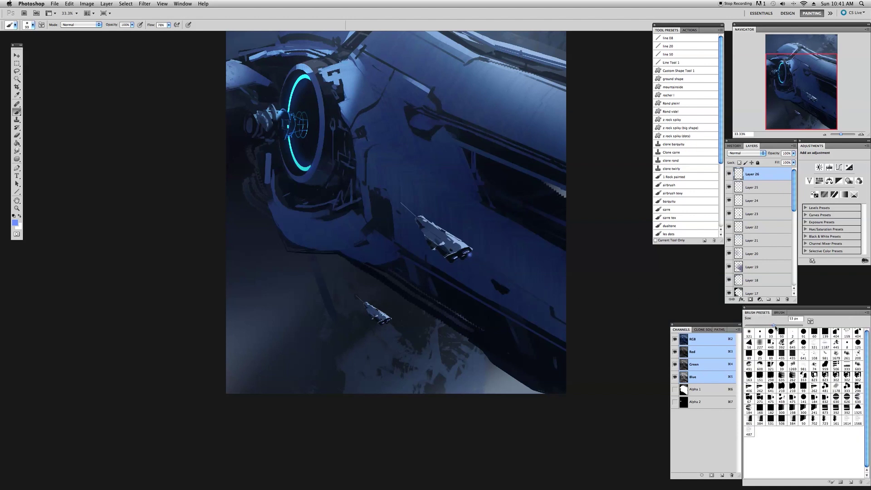
click(470, 256)
click(510, 295)
key(super+z)
click(391, 324)
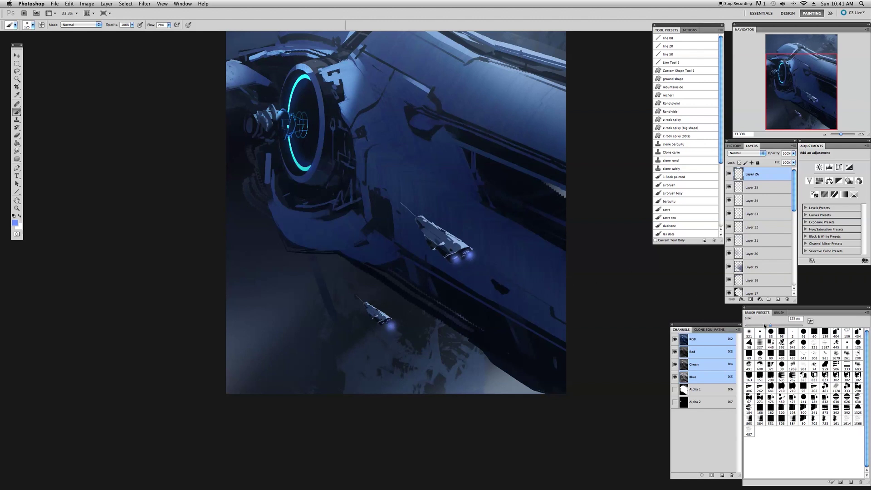
click(507, 290)
Add a new Layer 27 and set the painting color to light cyan-blue #a3e0ff for an 8 px brush
key(super+shift+n)
key(Return)
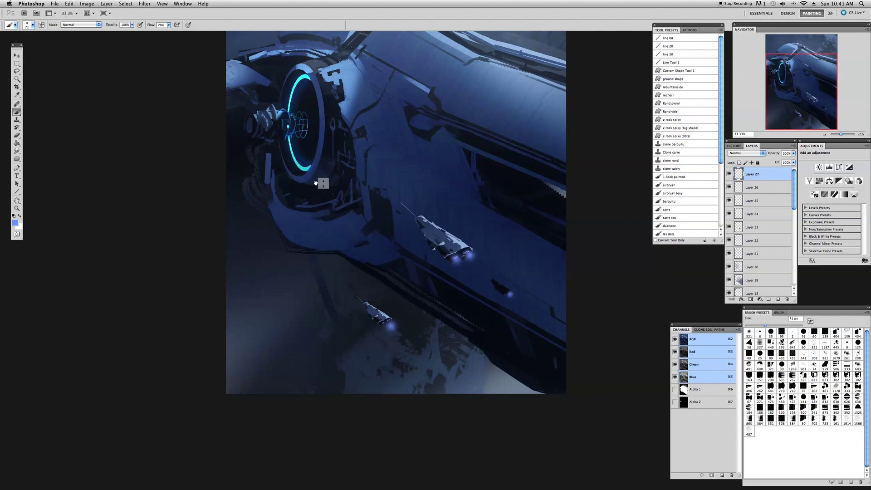
drag(158, 164, 155, 191)
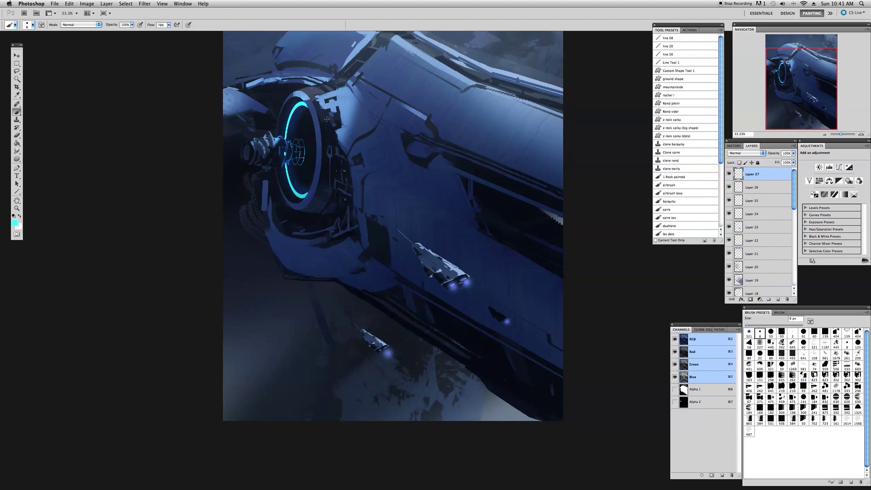
click(16, 221)
click(674, 290)
drag(675, 290, 673, 247)
click(737, 284)
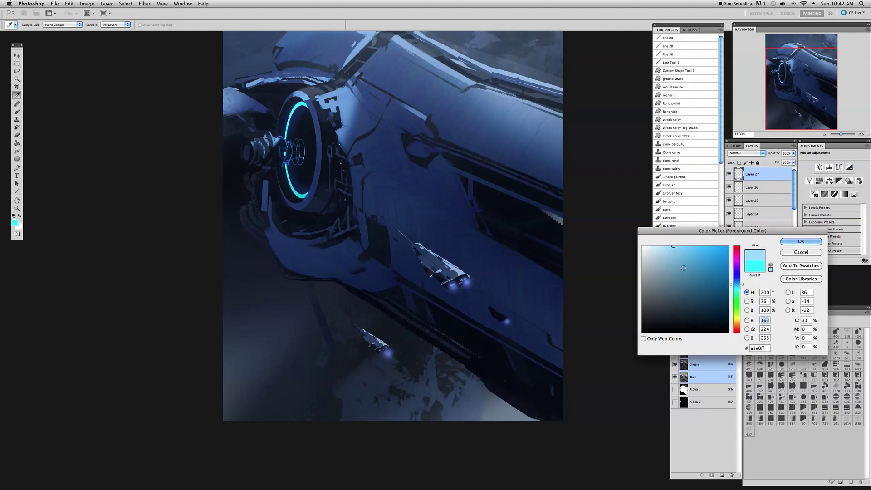
key(Return)
key(b)
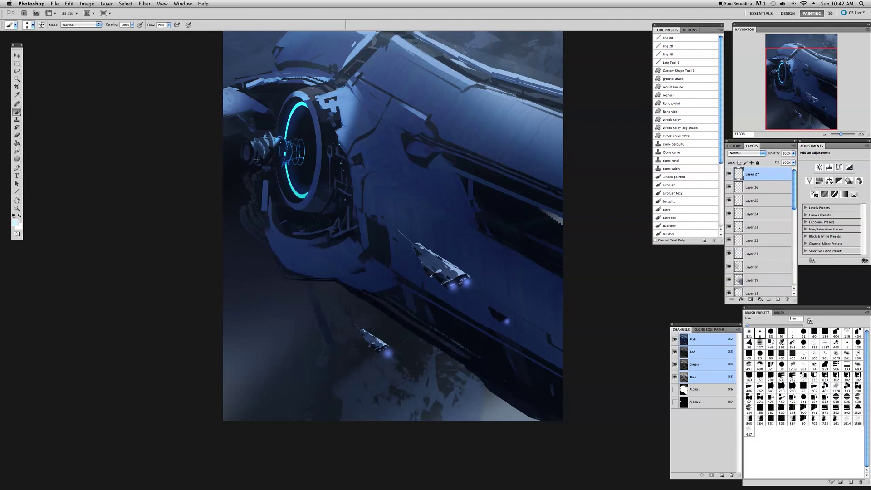
Paint tiny light dots below the cyan ring and across the dark recesses along the large hull
drag(330, 241, 333, 242)
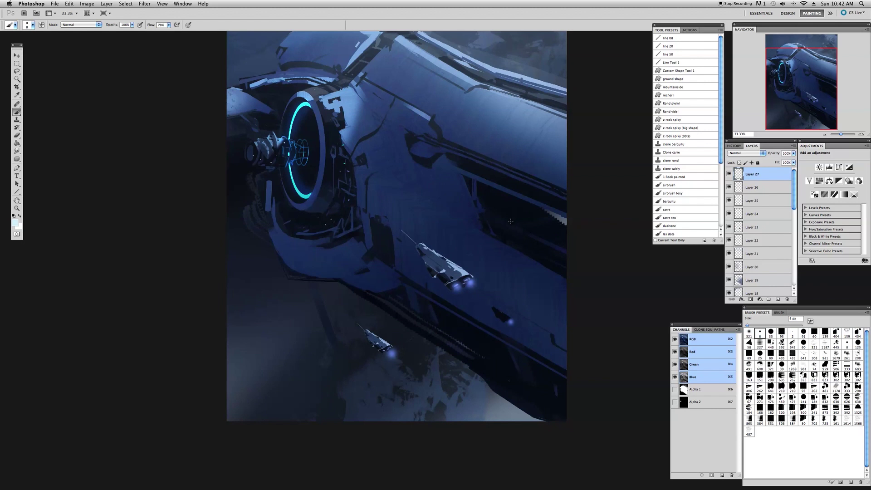
click(539, 252)
click(550, 256)
click(547, 261)
click(453, 331)
Add a new Layer 28 in Color Dodge mode with Transparency Shapes Layer turned off
key(super+shift+n)
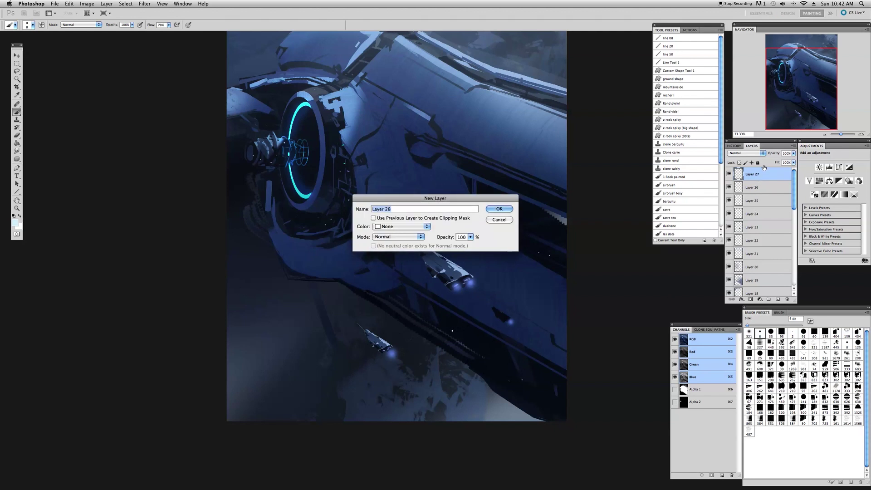
key(Return)
click(746, 153)
click(739, 202)
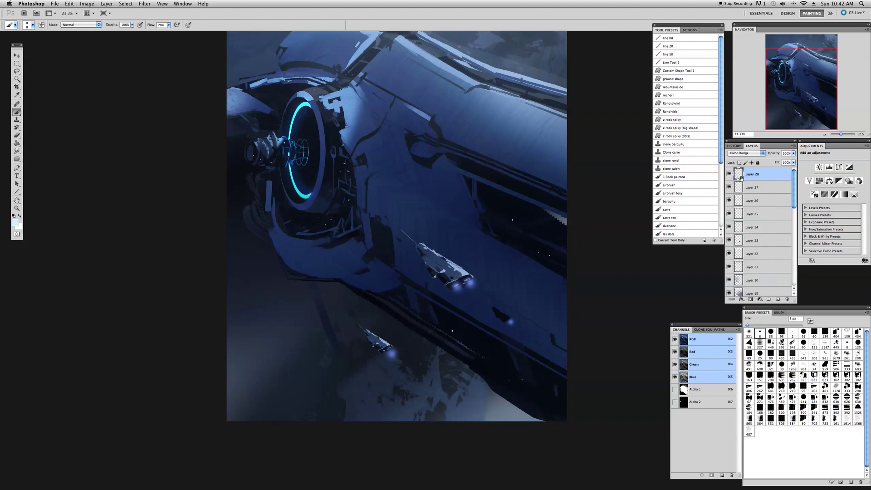
double_click(738, 174)
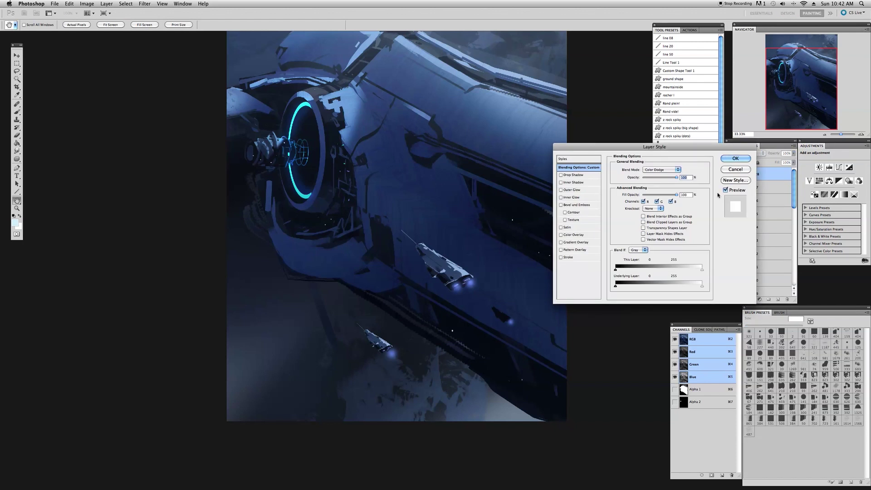
click(743, 161)
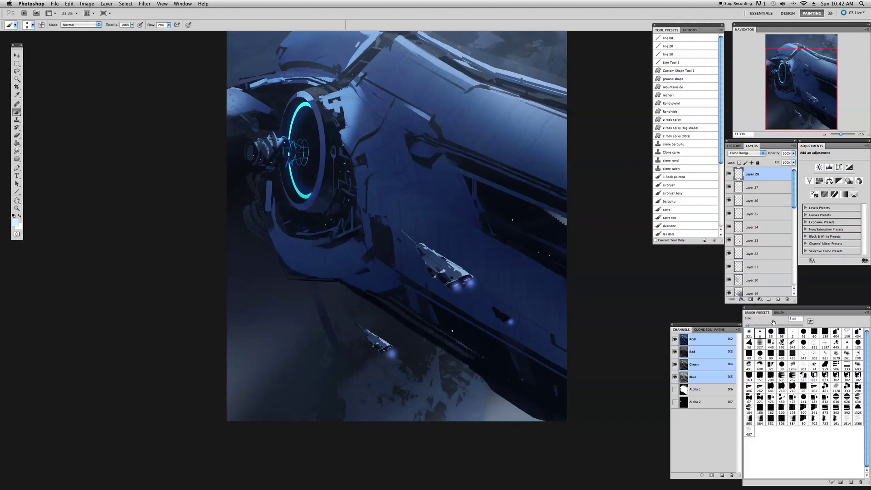
Paint a bright blue glow on the mechanism beside the cyan ring, using a smaller soft brush and a color sampled from the hull
drag(371, 262, 384, 325)
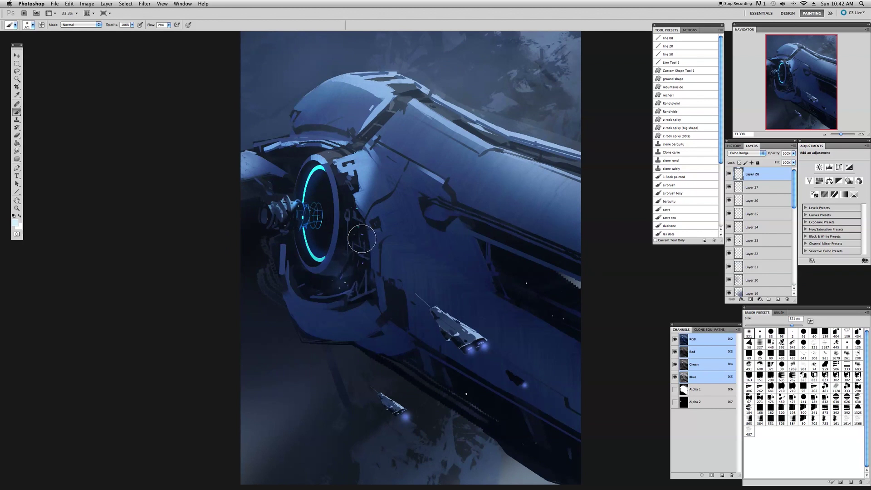
drag(356, 233, 357, 225)
key(super+z)
drag(792, 325, 794, 325)
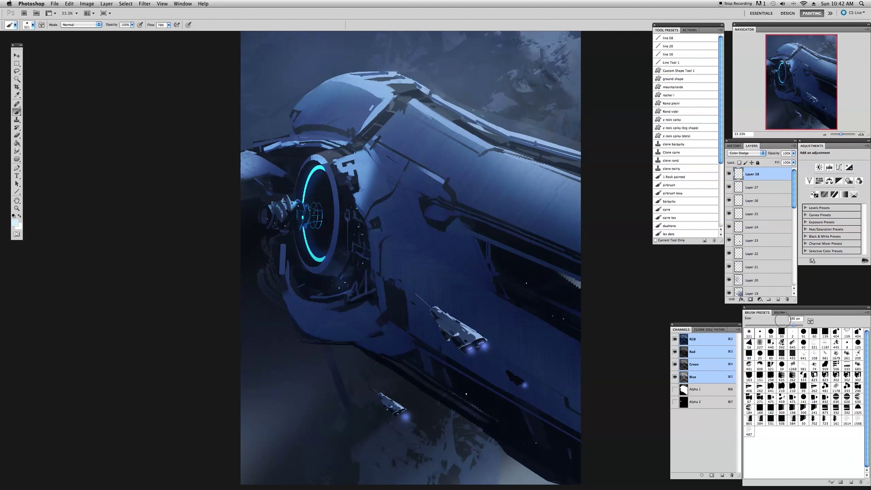
alt+click(458, 131)
click(356, 230)
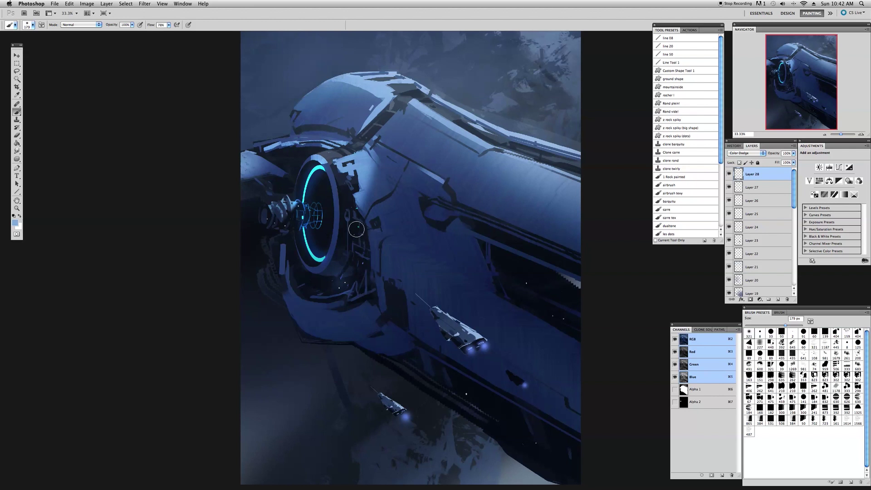
click(299, 204)
click(298, 205)
click(293, 203)
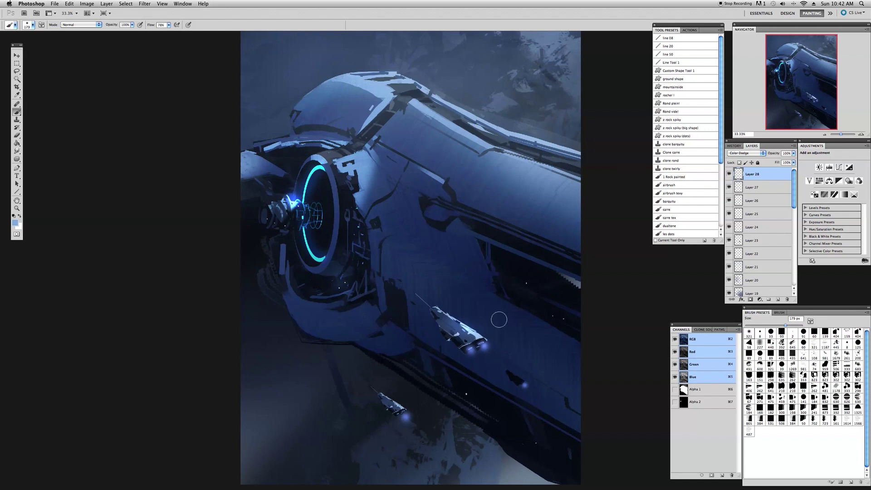
Intensify the blue engine glows of the three escort ships on the Color Dodge layer
mouse_move(487, 352)
mouse_down()
mouse_move(473, 350)
mouse_move(490, 356)
mouse_up()
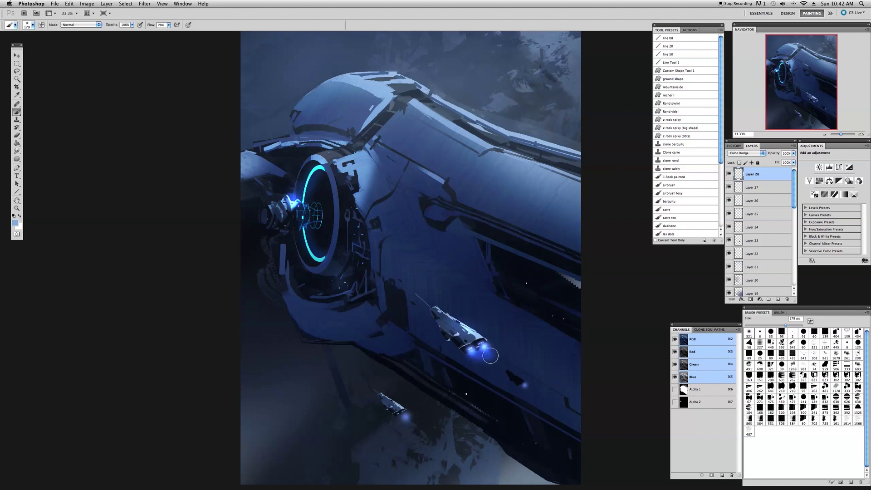
click(525, 385)
click(406, 414)
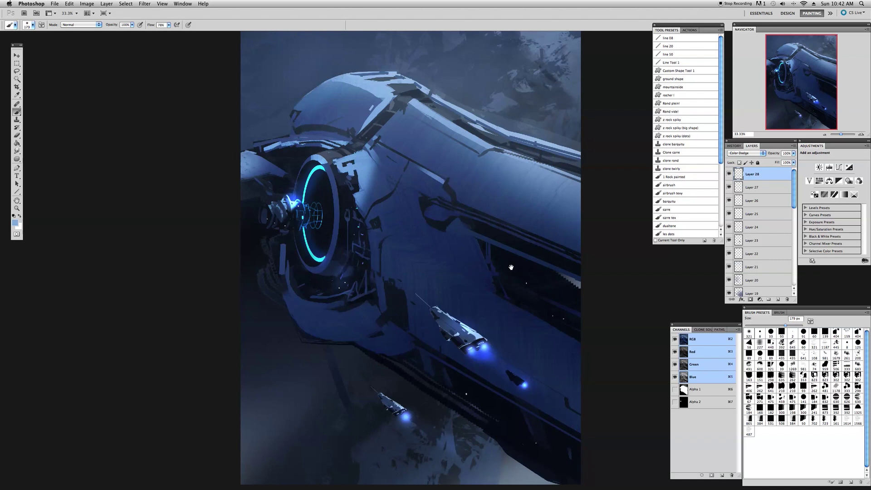
Add a new Layer 29 in Overlay mode and choose the angular 241 px brush preset
scroll(468, 238, down, 1)
key(ctrl+shift+n)
key(Return)
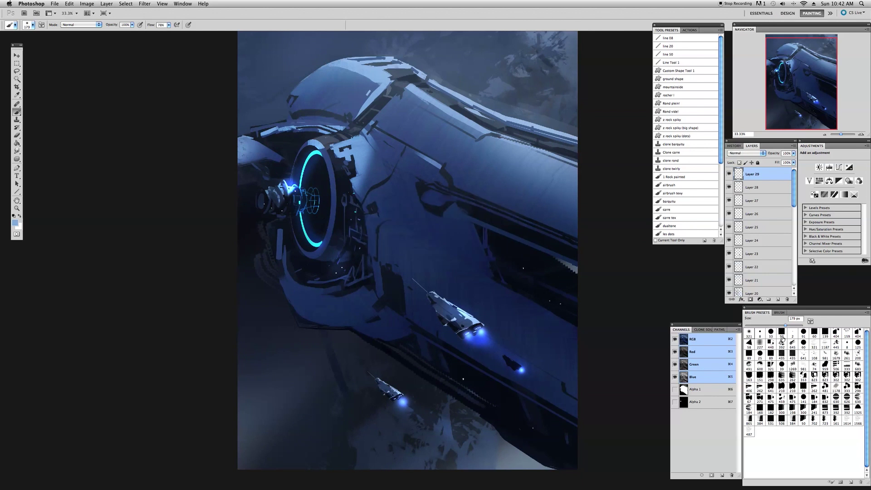
click(814, 408)
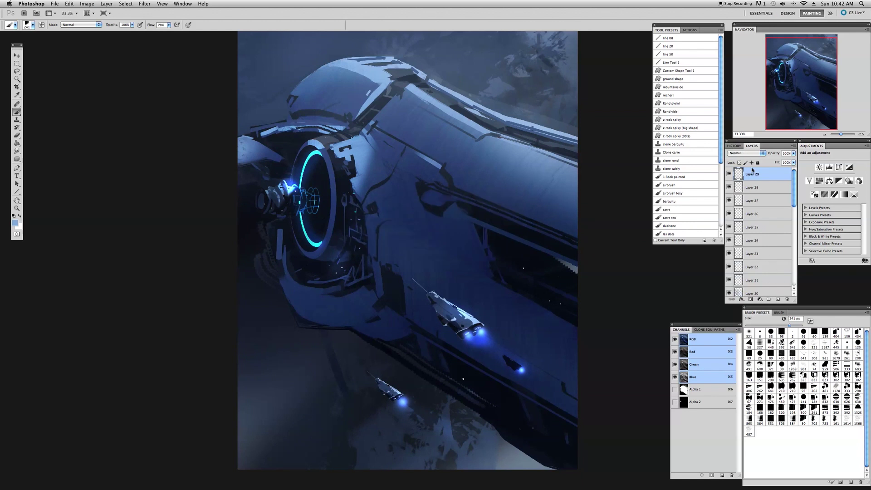
click(746, 152)
click(740, 220)
Try light-blue overlay markings on the dome and upper hull, and clear them with undo and the Eraser
drag(791, 324, 794, 326)
drag(528, 248, 519, 269)
drag(786, 326, 781, 326)
drag(333, 101, 329, 115)
key(super+z)
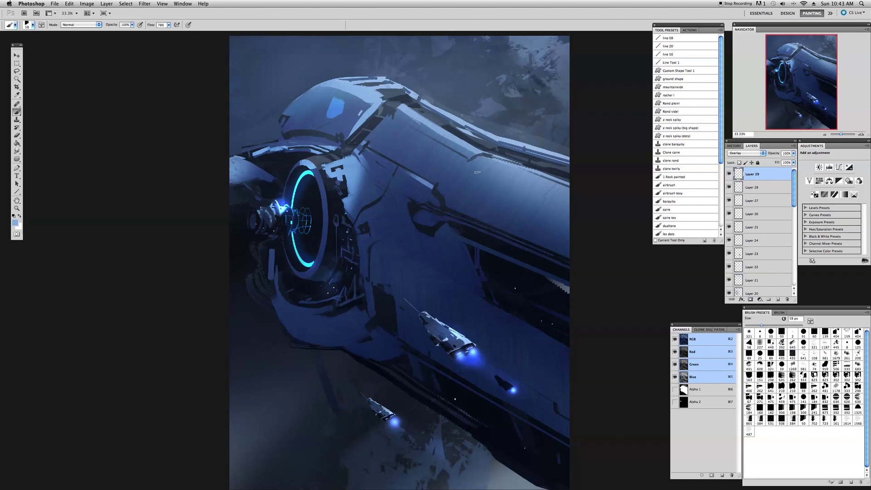
drag(334, 99, 325, 105)
mouse_move(493, 191)
mouse_down()
mouse_move(481, 193)
mouse_move(486, 181)
mouse_move(479, 191)
mouse_move(481, 179)
mouse_up()
click(766, 325)
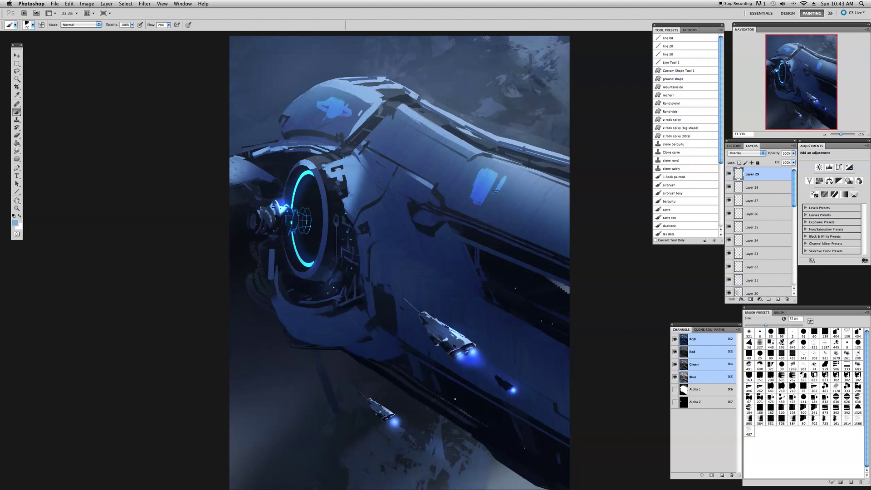
key(super+z)
drag(468, 185, 481, 184)
click(17, 135)
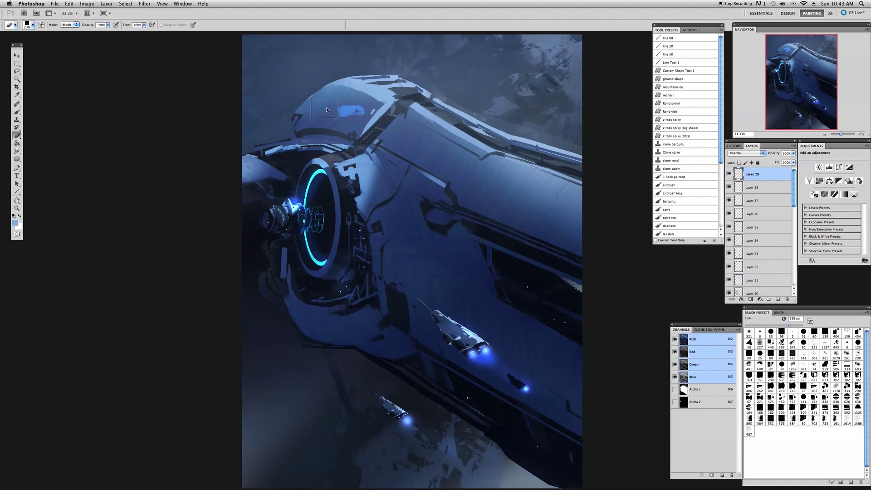
click(760, 333)
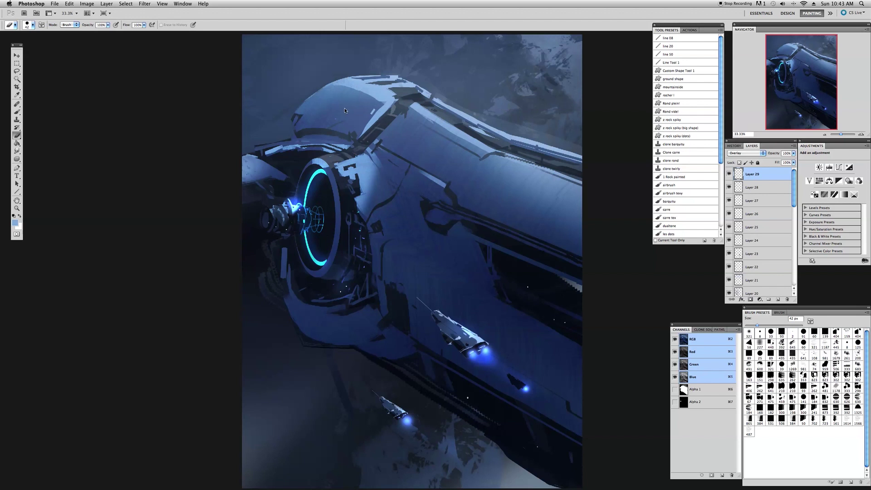
Paint light-blue round markings on the dome with a hard round brush at about 35 px
click(15, 222)
click(784, 242)
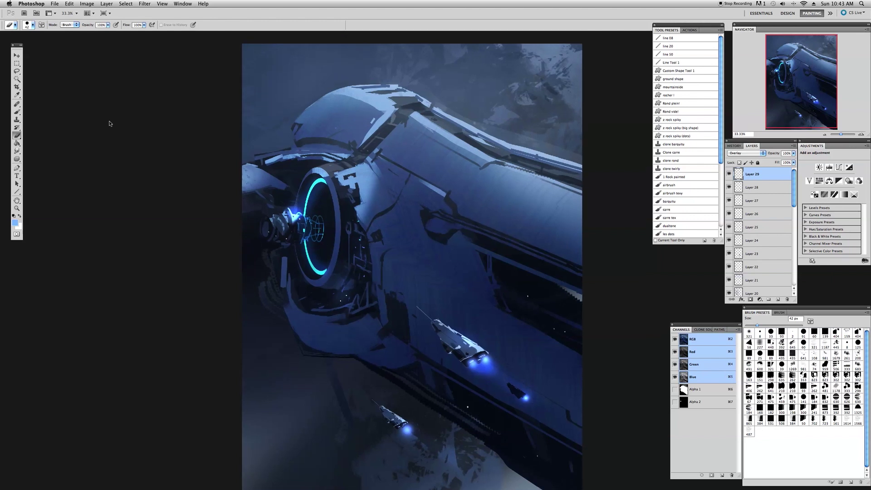
key(b)
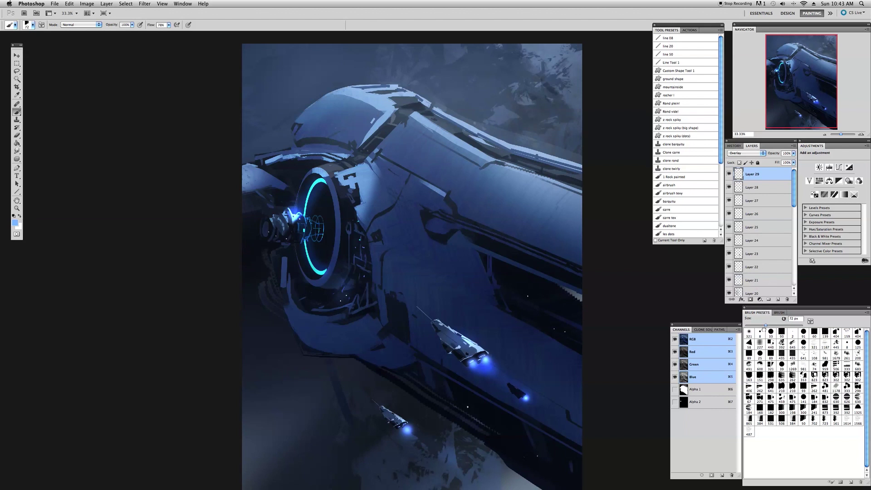
drag(766, 325, 781, 325)
click(348, 115)
click(342, 127)
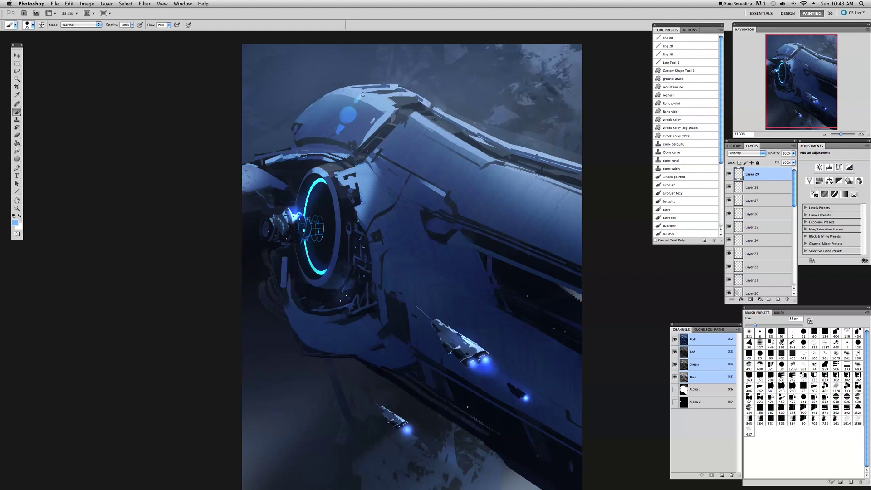
Toggle Layer 22's visibility to check its content, and add a new layer directly above Layer 21
drag(446, 270, 422, 251)
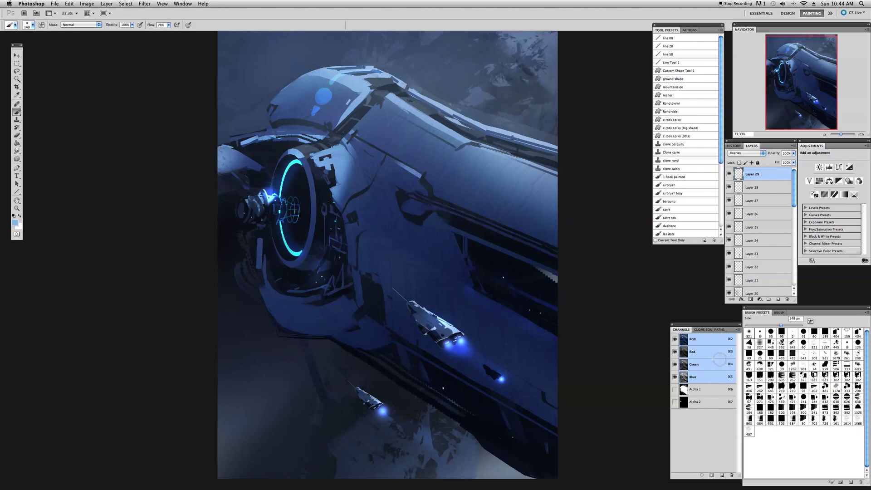
drag(438, 317, 431, 307)
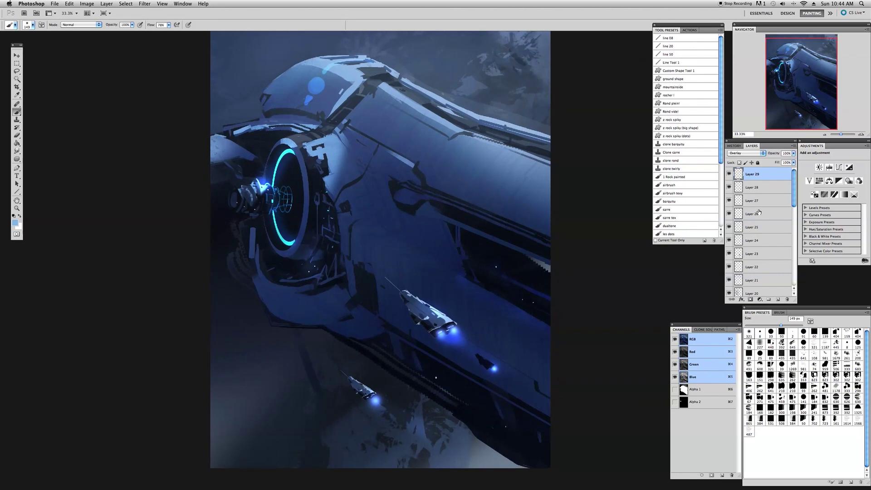
click(754, 267)
click(730, 267)
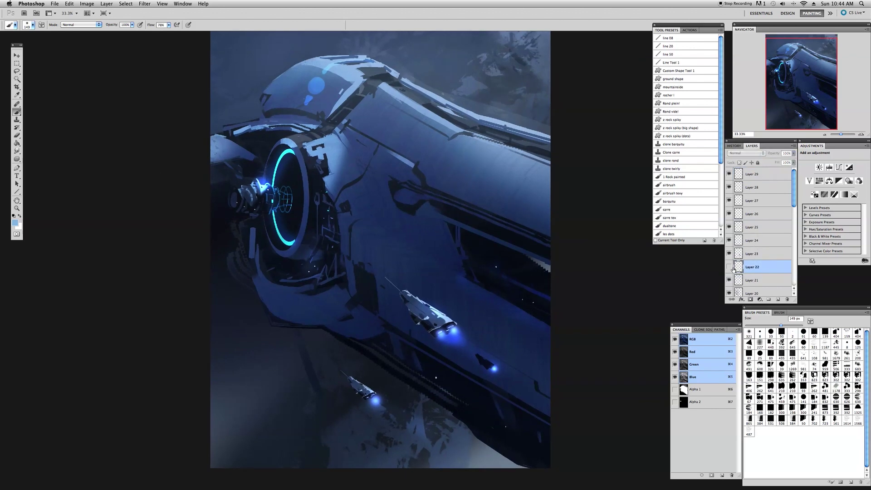
click(757, 281)
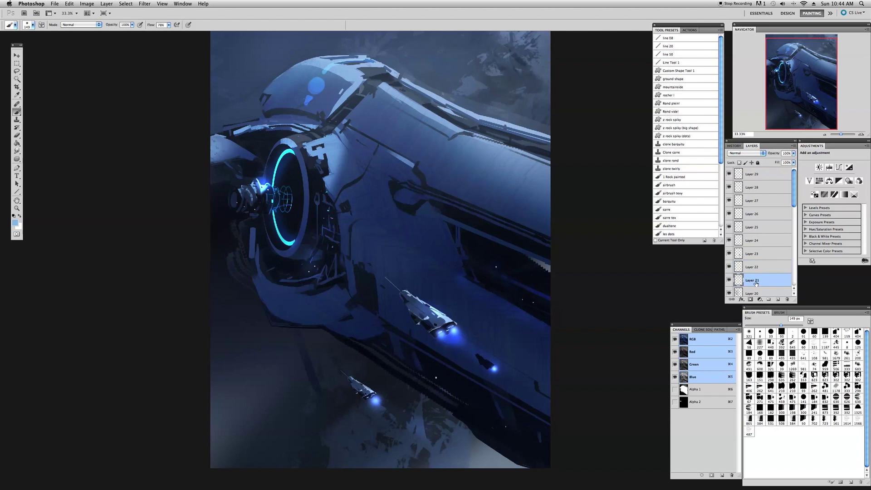
key(super+shift+n)
key(Return)
Enlarge the soft round brush to 1959 px and flip the whole image horizontally at 25% zoom
click(801, 326)
drag(544, 327, 494, 265)
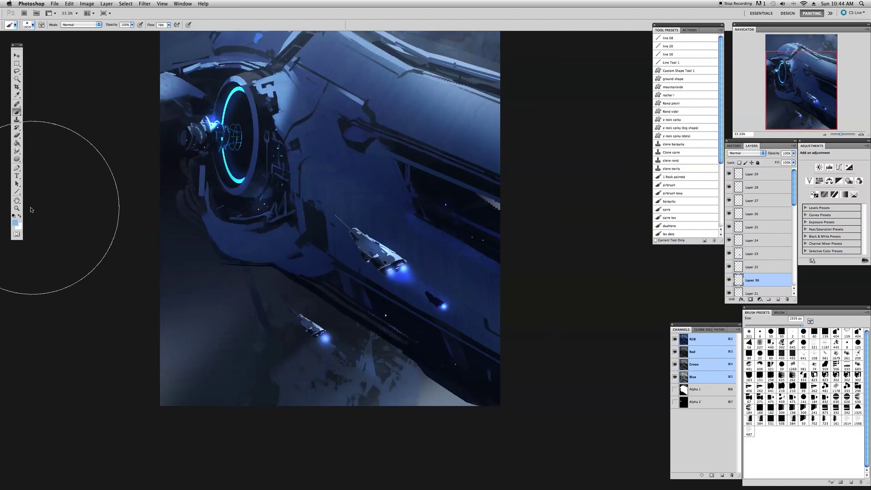
click(16, 208)
alt+click(199, 182)
drag(217, 140, 269, 188)
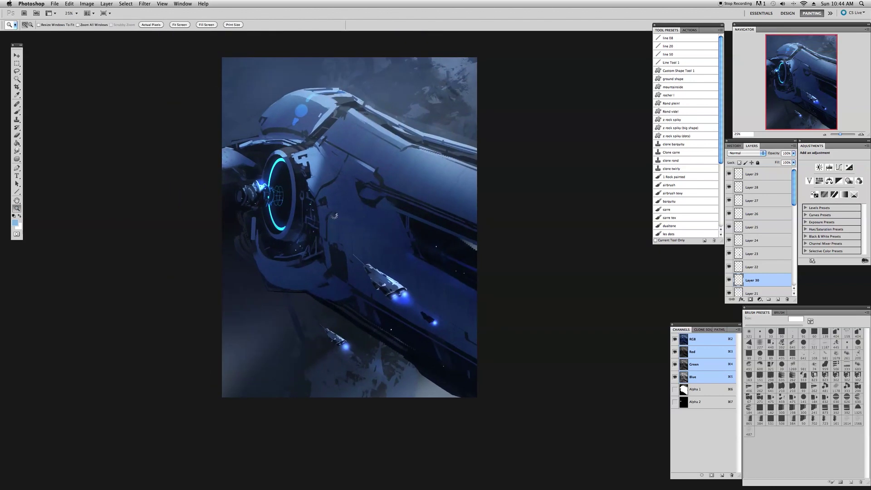
key(super+shift+h)
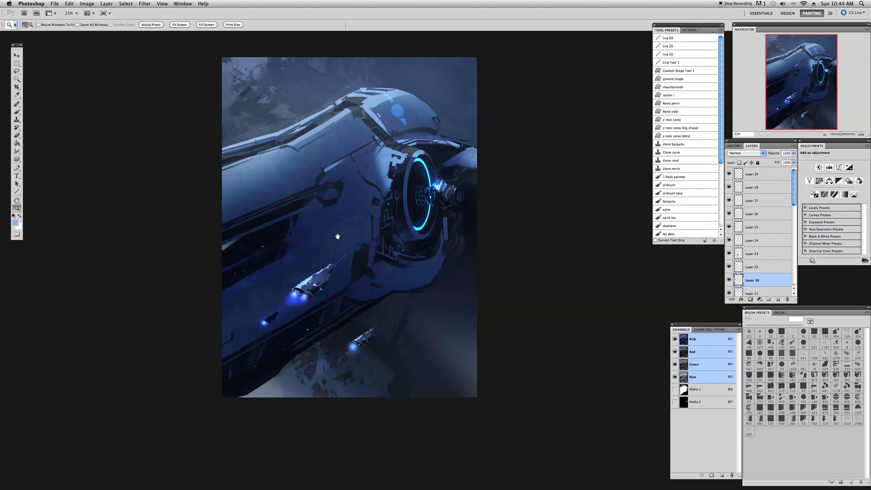
Sample the blue engine glow and paint a soft blue haze across the lower hull and background, replacing the first stroke with a subtler one
key(b)
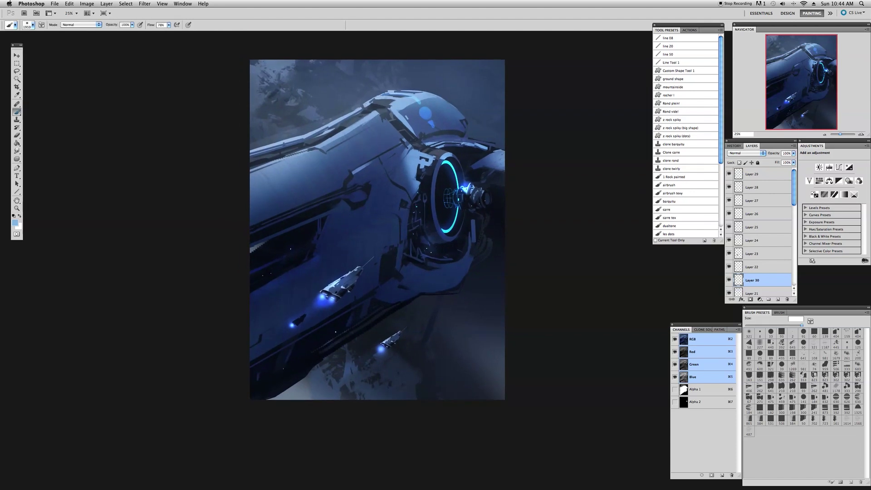
alt+click(334, 300)
mouse_move(277, 315)
mouse_down()
mouse_move(350, 360)
mouse_move(447, 399)
mouse_move(648, 395)
mouse_up()
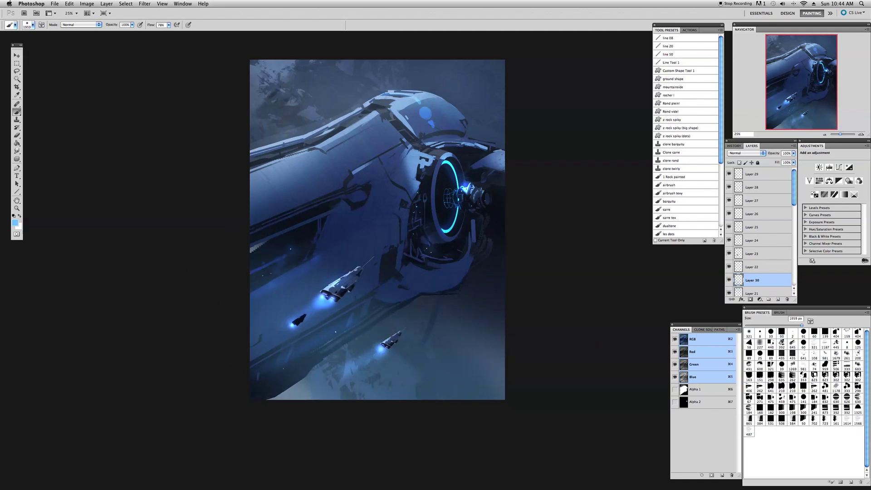
key(super+z)
mouse_move(261, 309)
mouse_down()
mouse_move(535, 409)
mouse_move(605, 422)
mouse_up()
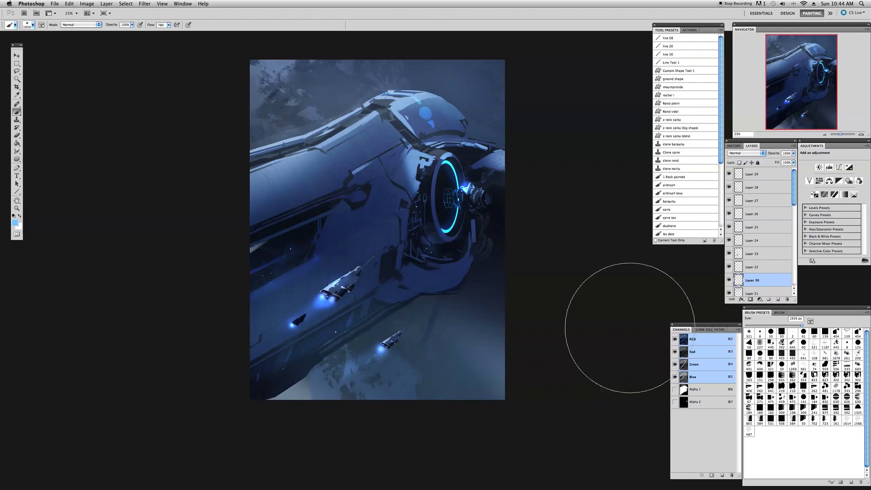
Sample a near-black color beside the cyan ring and add a new Multiply layer at the top of the layer stack
drag(363, 146, 363, 175)
alt+click(479, 217)
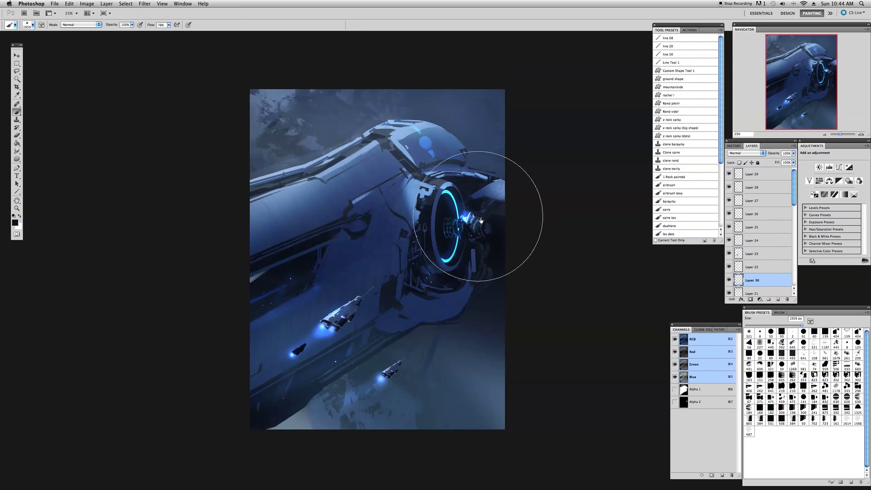
key(super+shift+n)
key(Return)
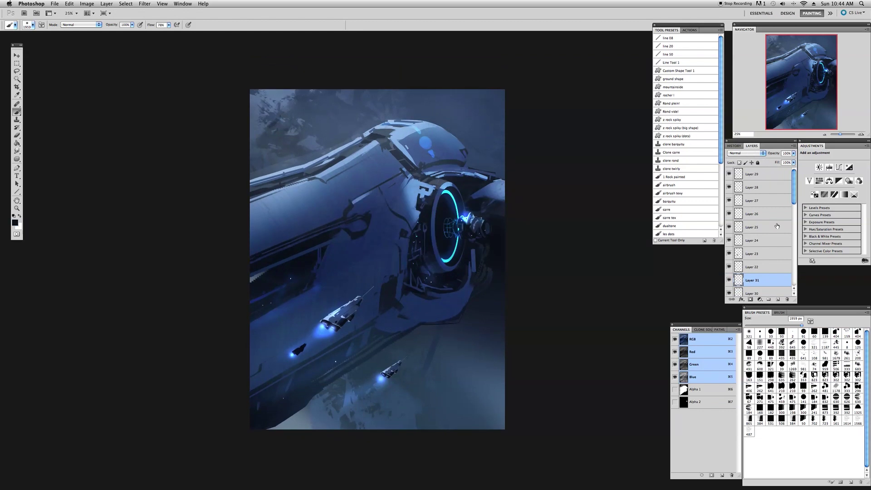
click(750, 154)
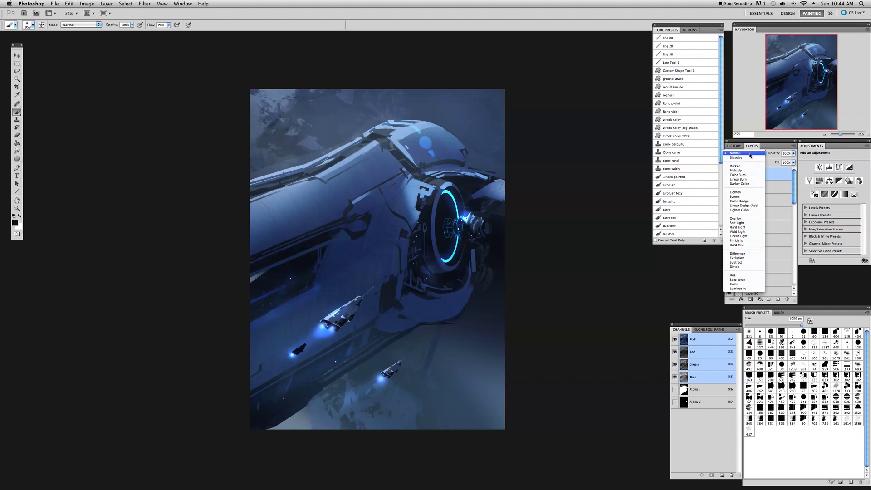
click(736, 170)
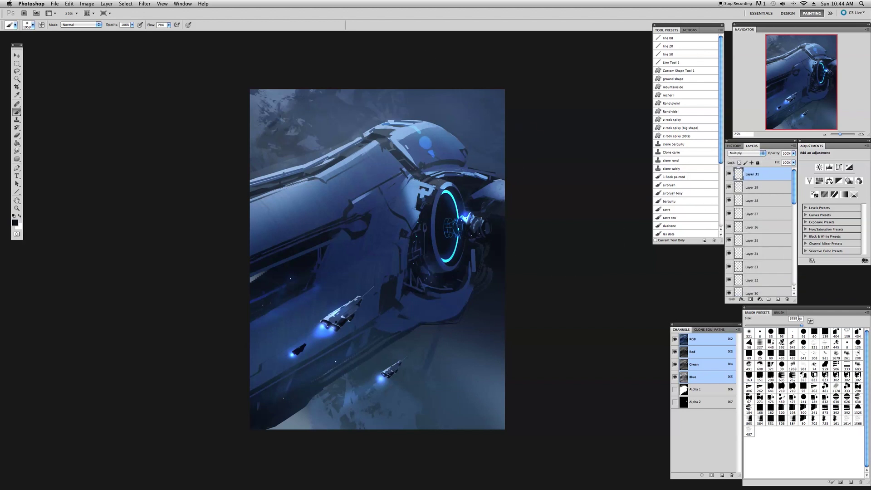
Try to darken the sky and dome with a 2500 px soft brush on the Multiply layer, and undo the strokes
drag(803, 326, 806, 326)
mouse_move(380, 89)
mouse_down()
mouse_move(397, 97)
mouse_move(386, 92)
mouse_up()
key(super+z)
drag(312, 73, 521, 148)
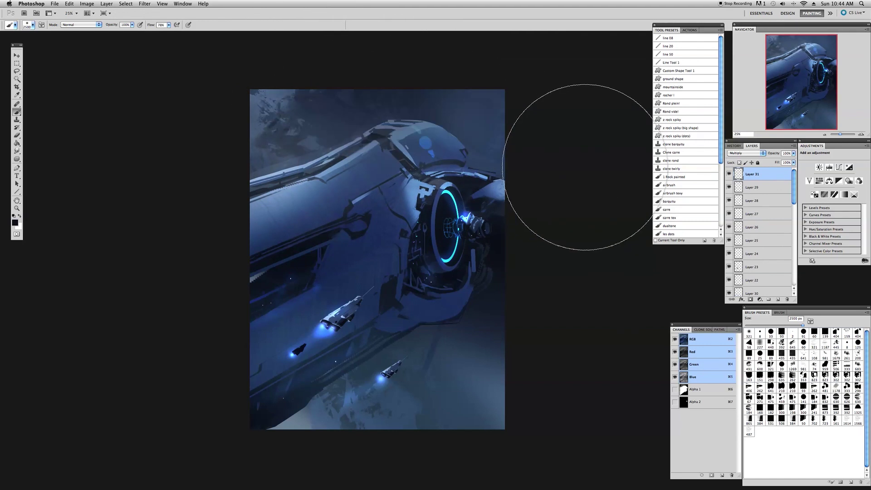
key(super+z)
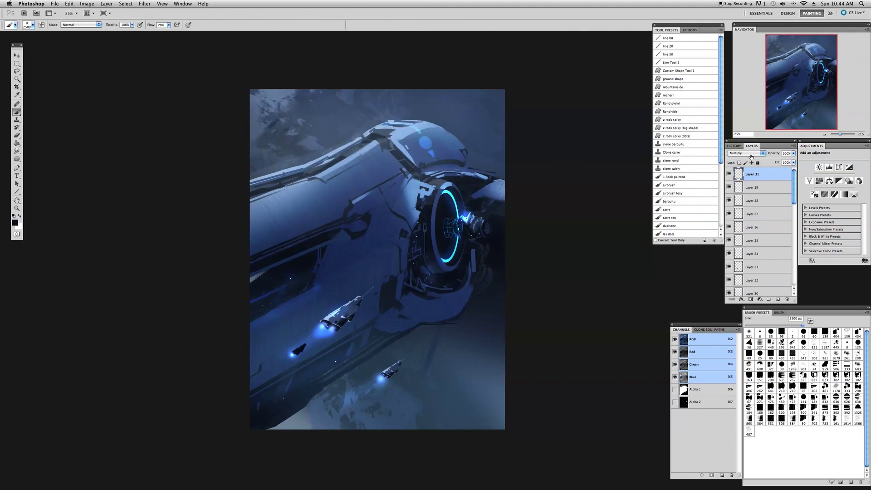
Switch Layer 31 to Overlay mode, try a broad dark stroke across the sky and dome, and undo it
click(745, 154)
click(744, 204)
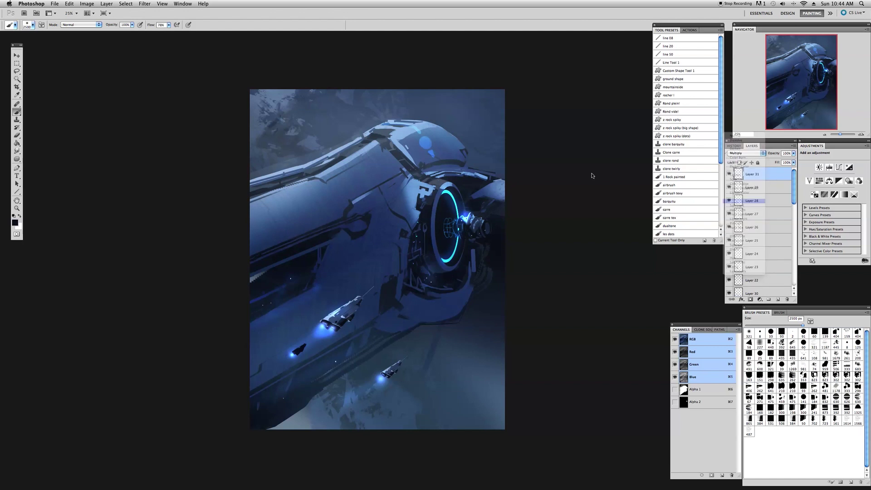
mouse_move(325, 83)
mouse_down()
mouse_move(399, 88)
mouse_move(486, 116)
mouse_move(577, 165)
mouse_up()
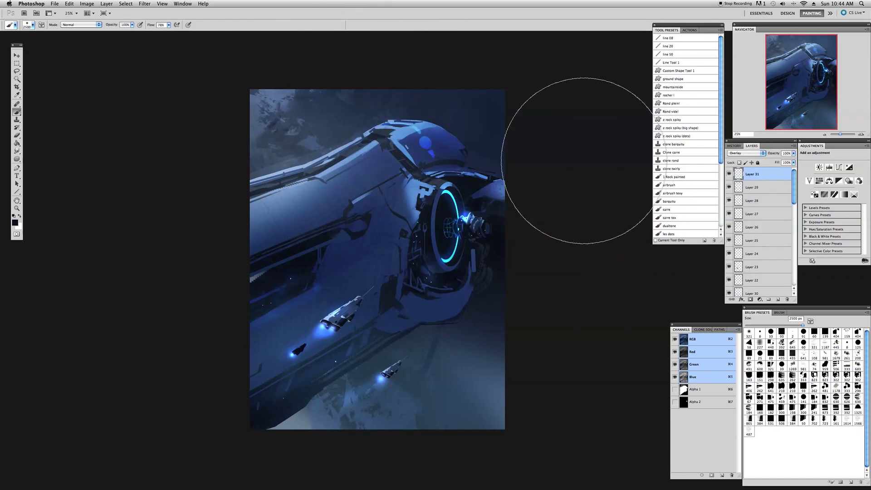
key(super+z)
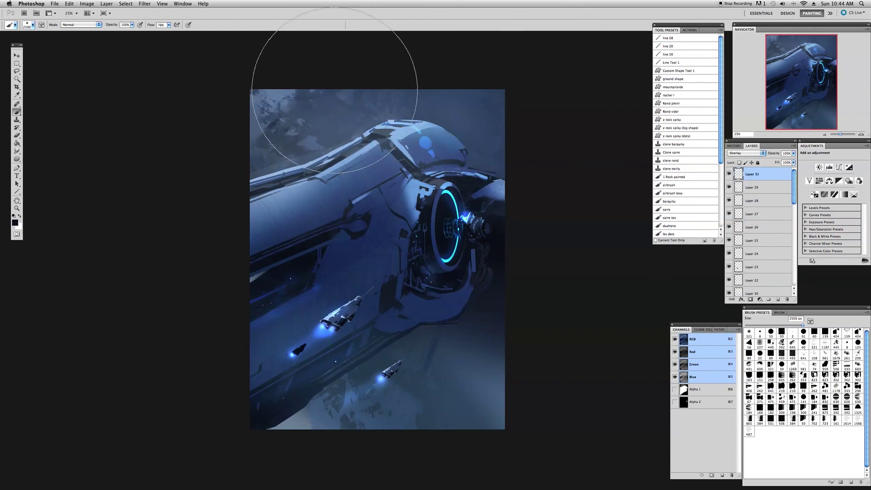
drag(339, 338, 366, 349)
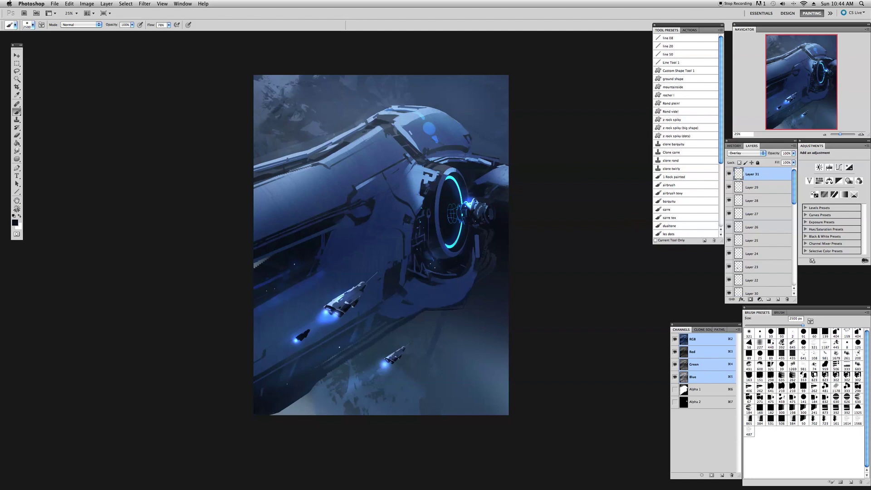
click(16, 208)
click(345, 266)
drag(364, 269, 371, 292)
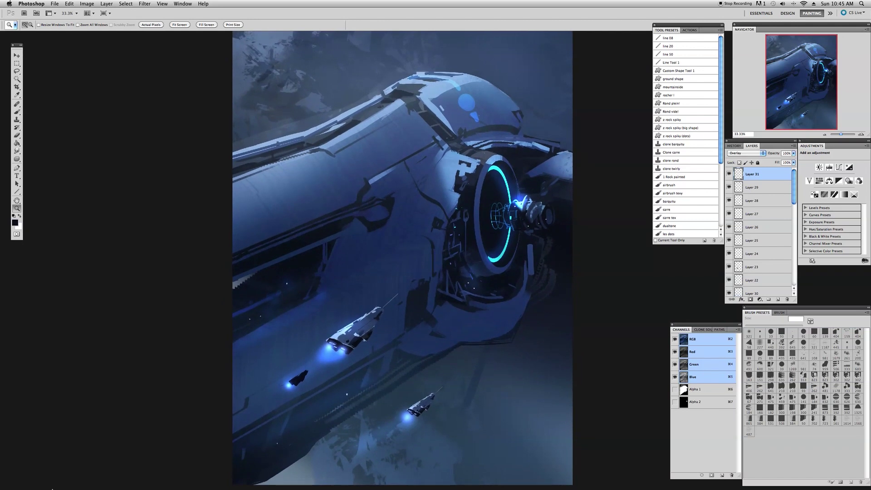